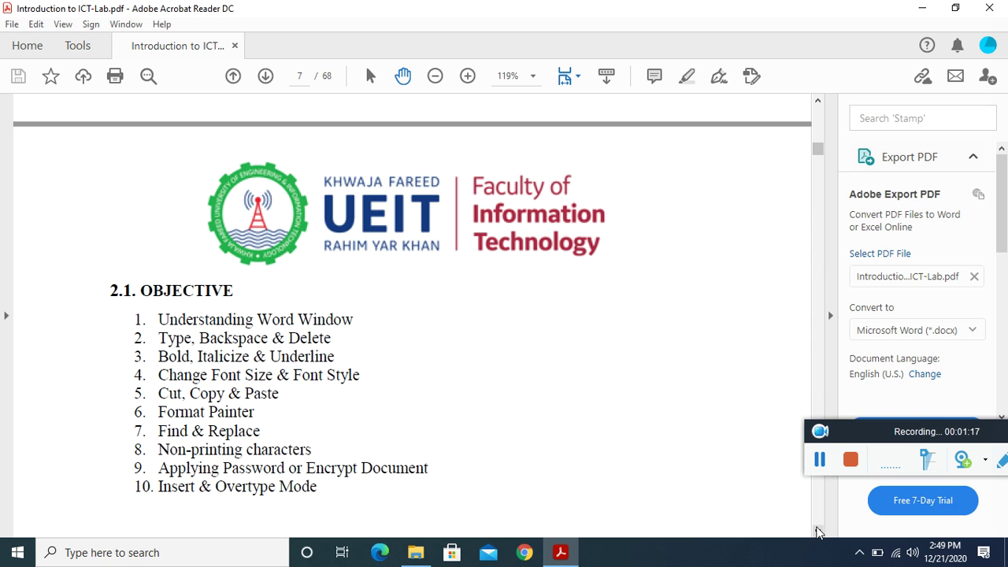
- Move through the lab manual PDF to section 2.2, Understanding Word Window
click(837, 405)
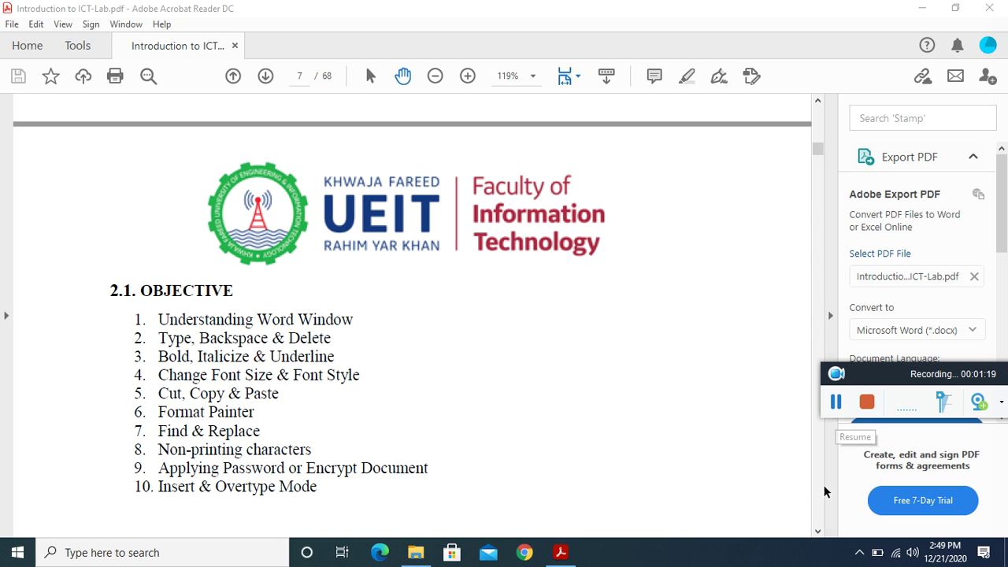
drag(819, 532, 820, 533)
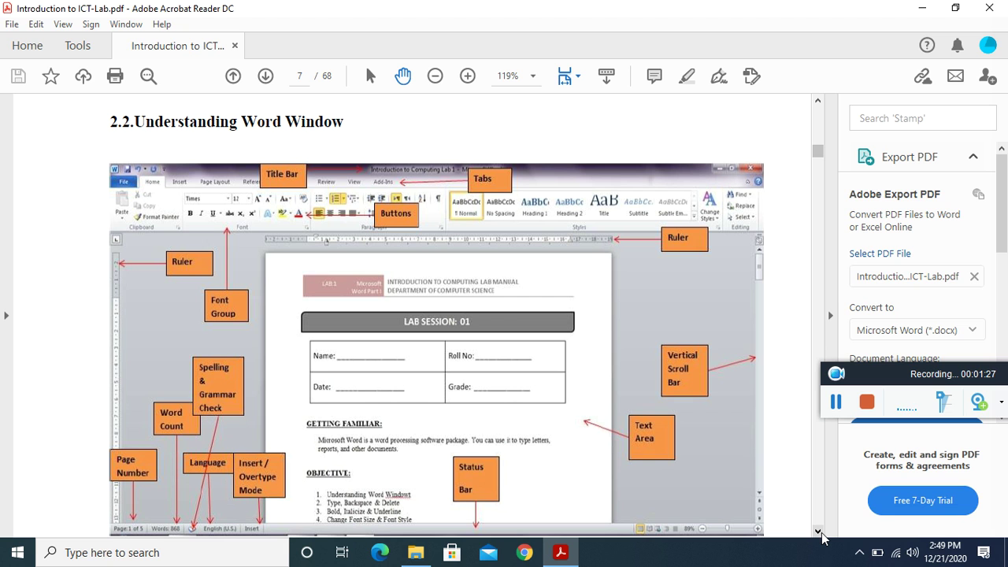
- Launch Word 2013 and dismiss the Microsoft Office Activation Wizard
click(17, 552)
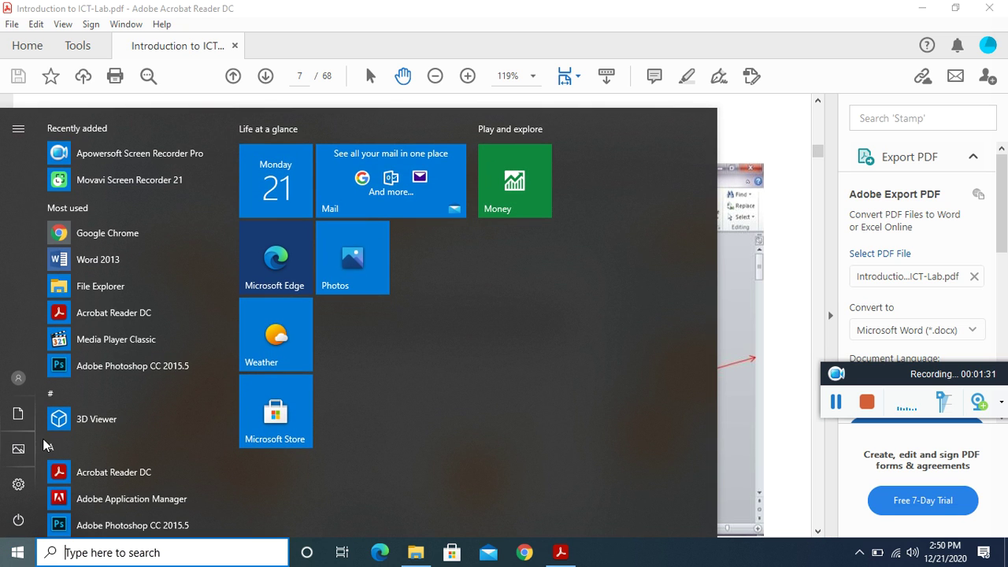
click(97, 261)
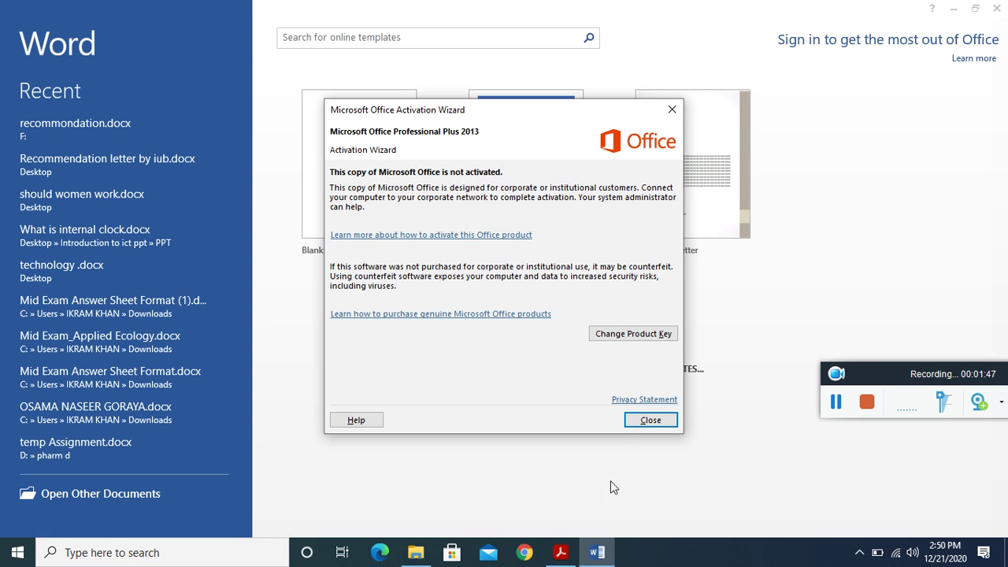
click(666, 423)
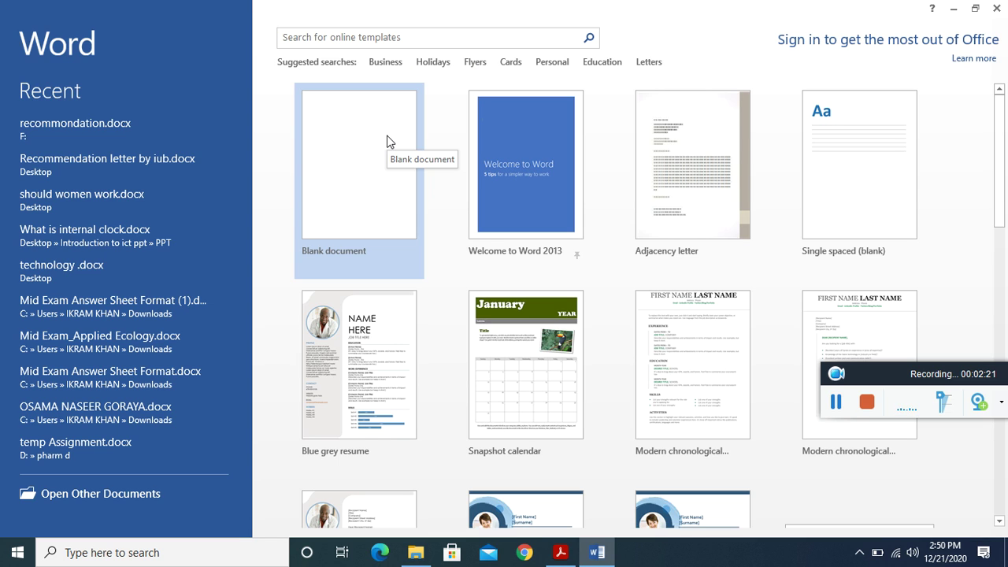
- Search the online templates for "cv"
click(410, 43)
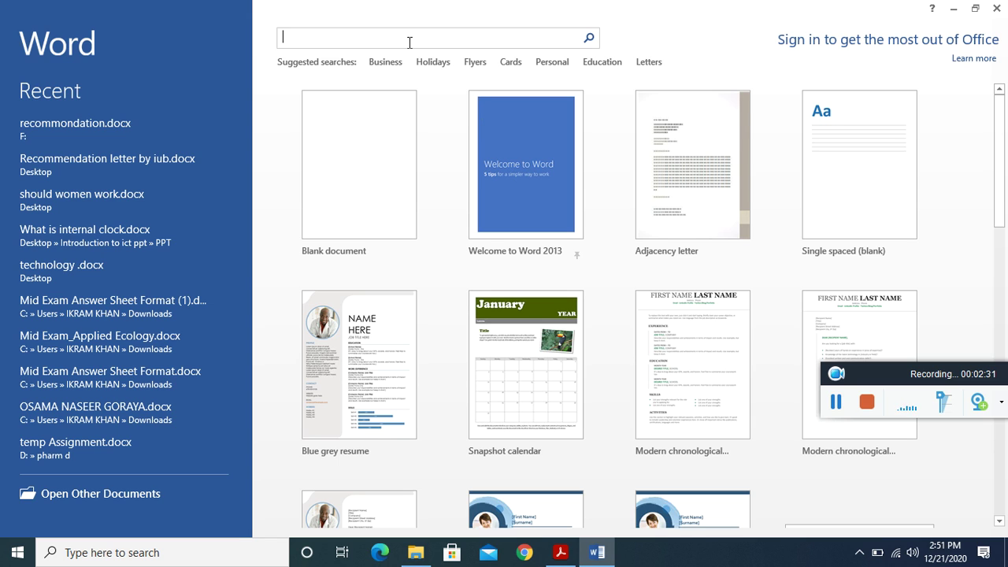
text(cv)
click(587, 41)
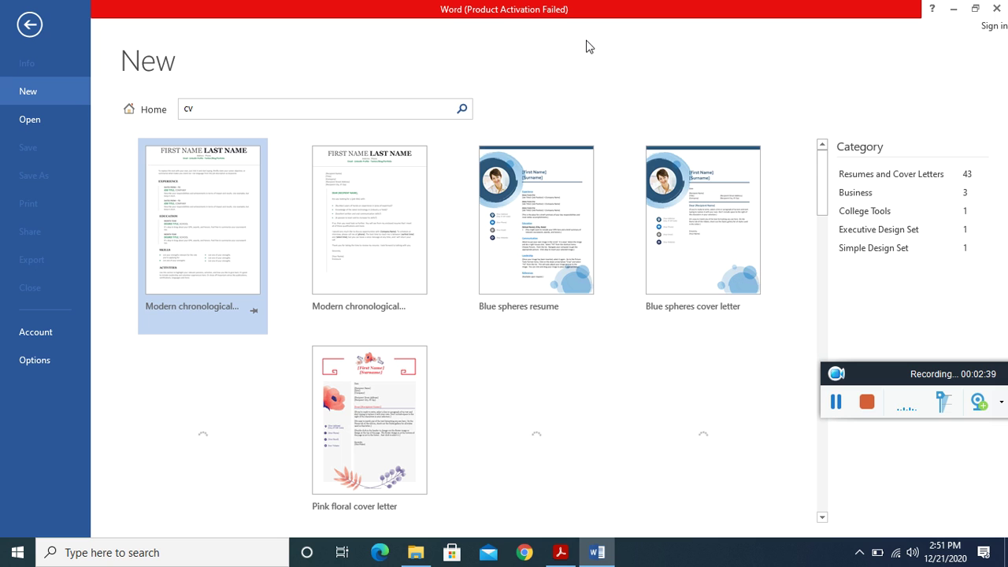
- Clear the "cv" search term and return to the start page with the default templates
click(379, 108)
key(BackSpace)
key(BackSpace)
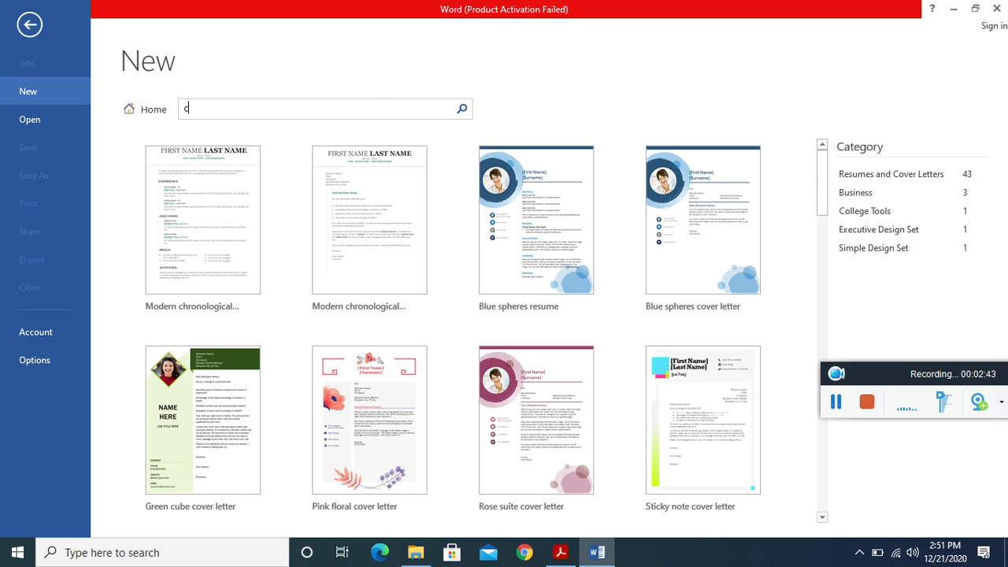
click(28, 92)
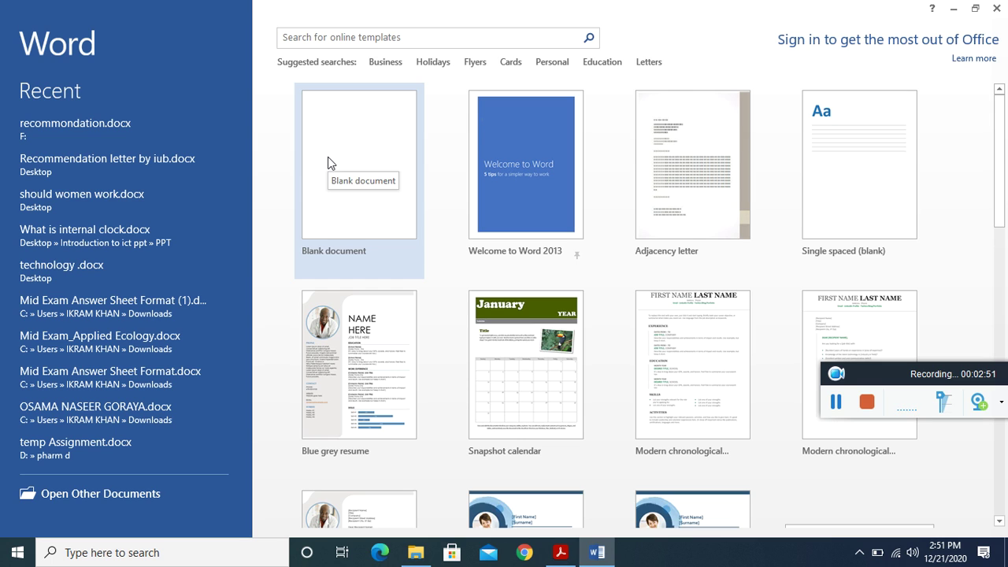
- Open a blank document and exit Word from its Save As view without saving
click(386, 191)
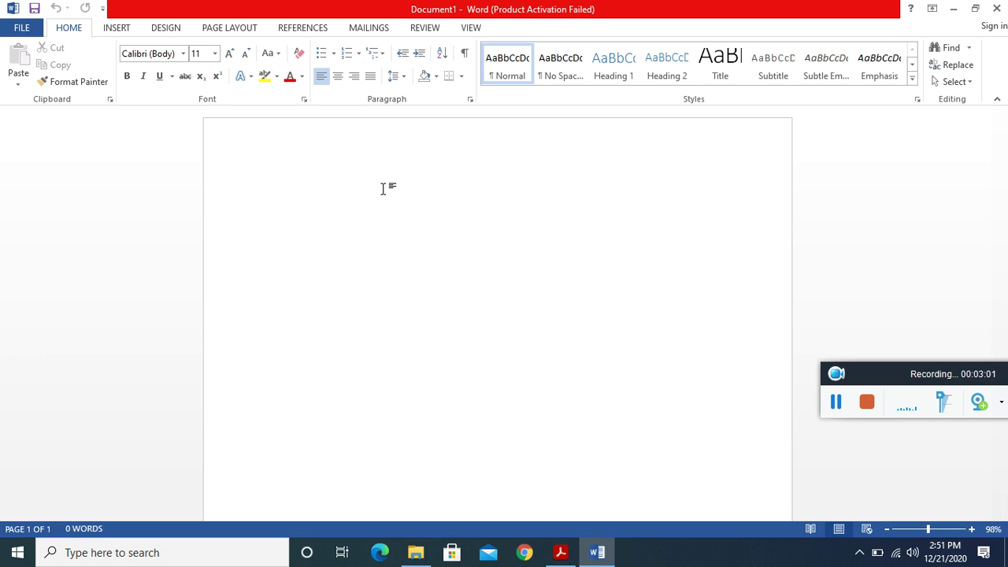
click(34, 10)
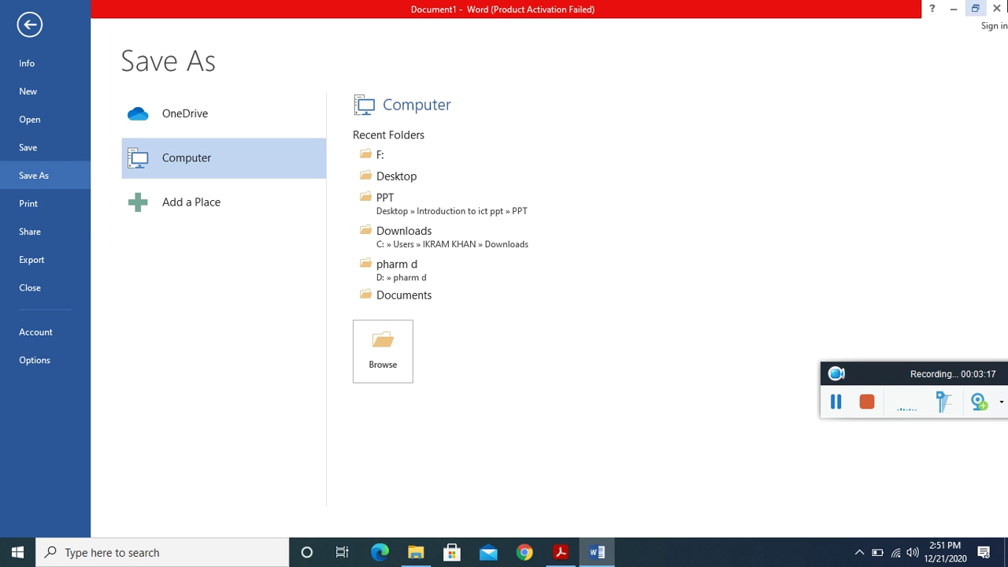
click(998, 8)
click(998, 8)
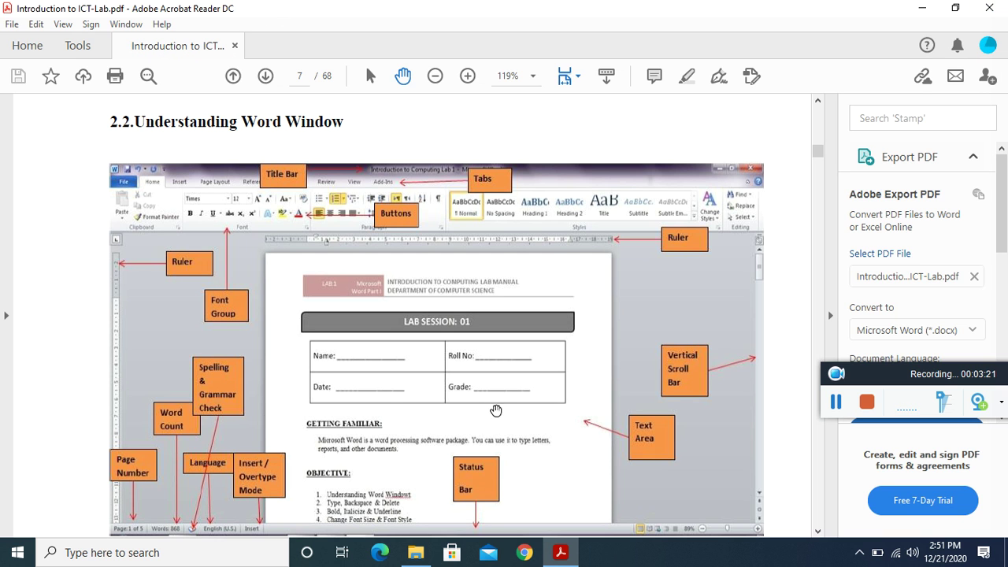
- Launch Word 2013 again, dismiss the activation wizard and create a blank document
click(110, 552)
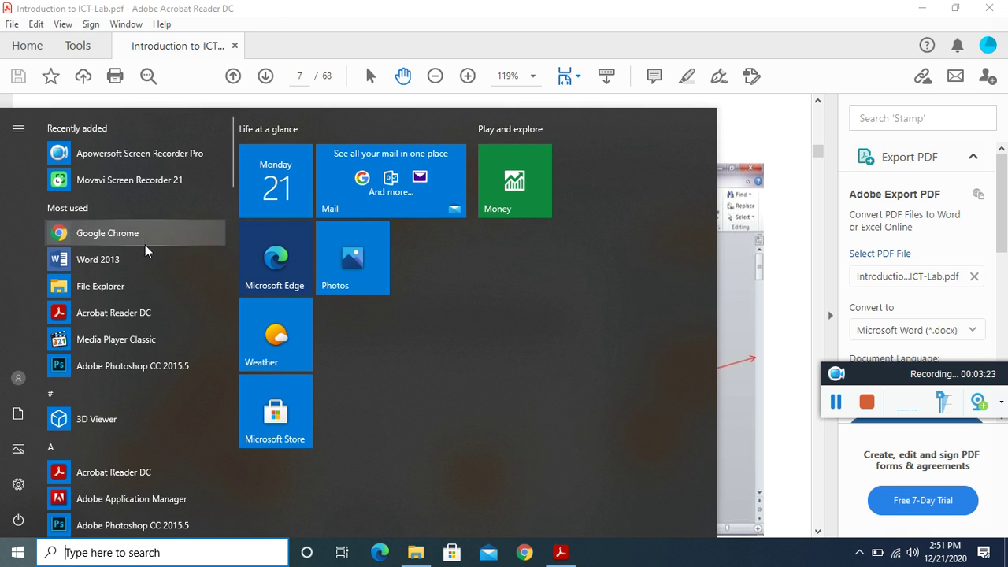
click(110, 261)
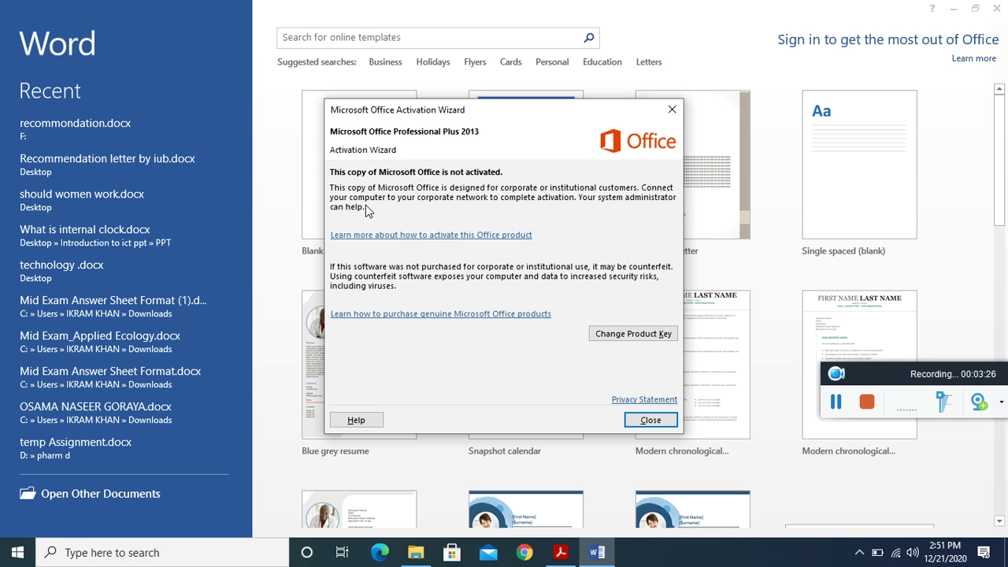
click(651, 419)
click(365, 213)
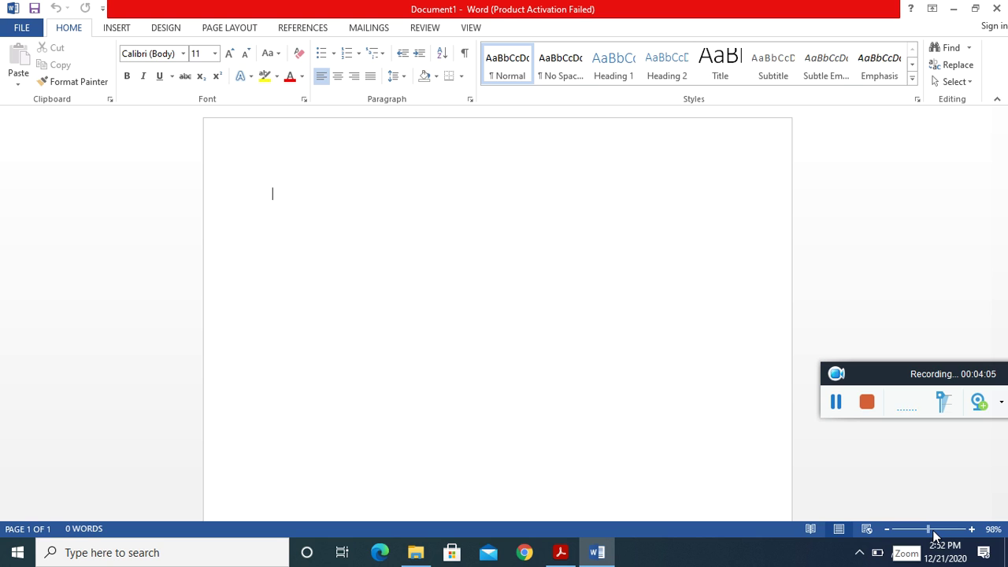
- Enlarge the blank page's zoom to 130%, and reduce it to 100%
click(970, 530)
click(970, 530)
click(970, 531)
click(971, 530)
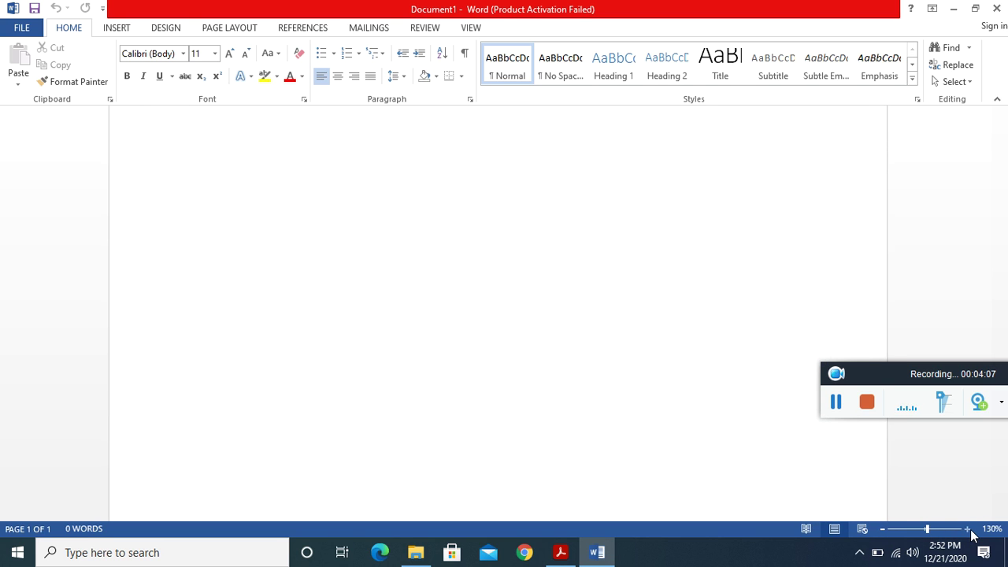
click(884, 530)
click(884, 530)
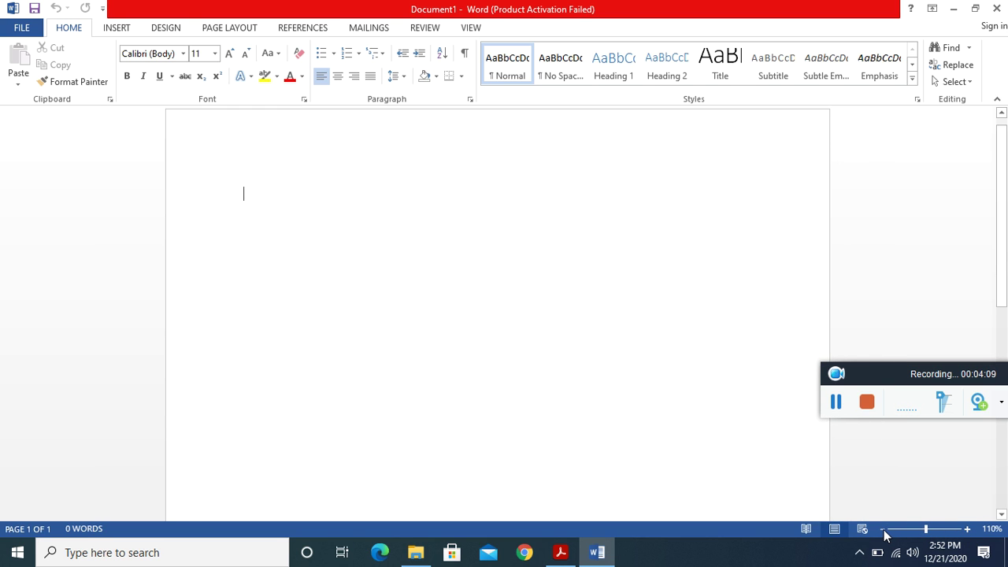
click(884, 530)
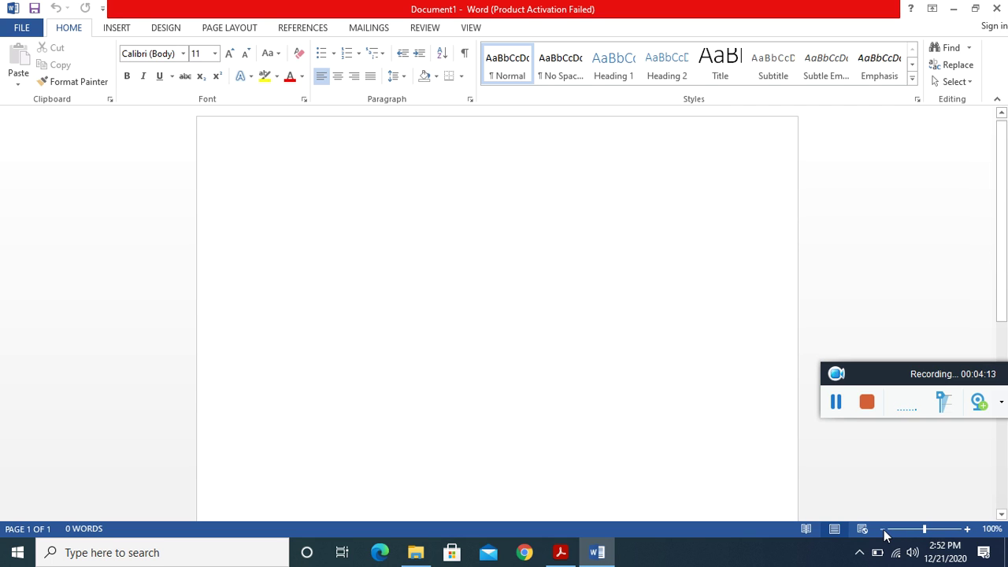
- Compare the labelled Word window diagram in the lab manual PDF with the blank Word document's window
click(561, 553)
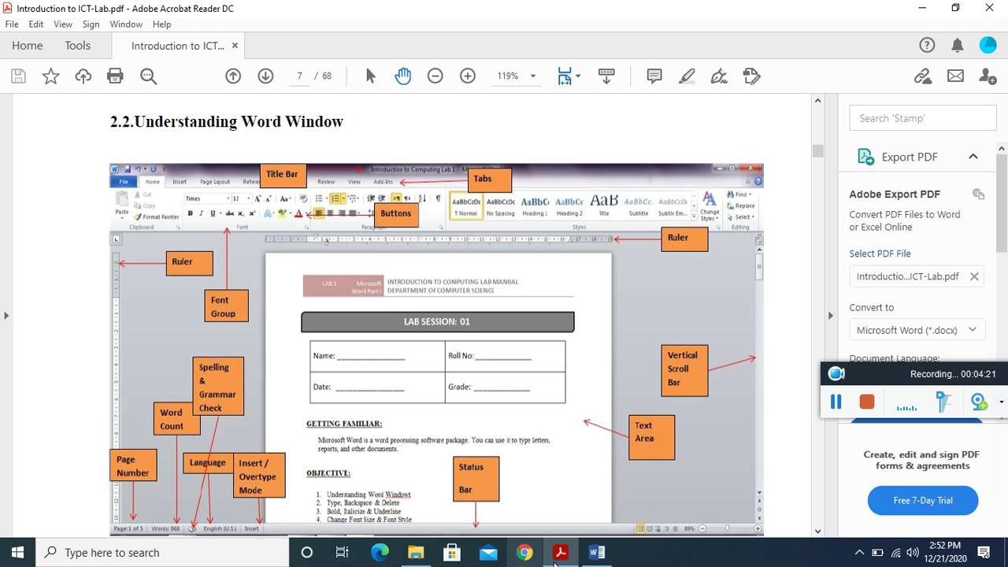
click(597, 552)
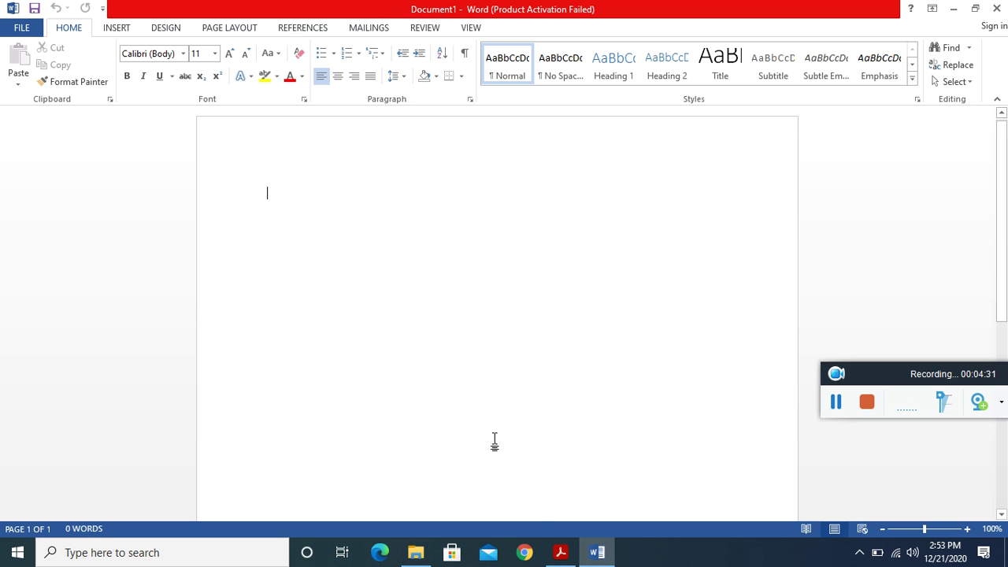
click(565, 557)
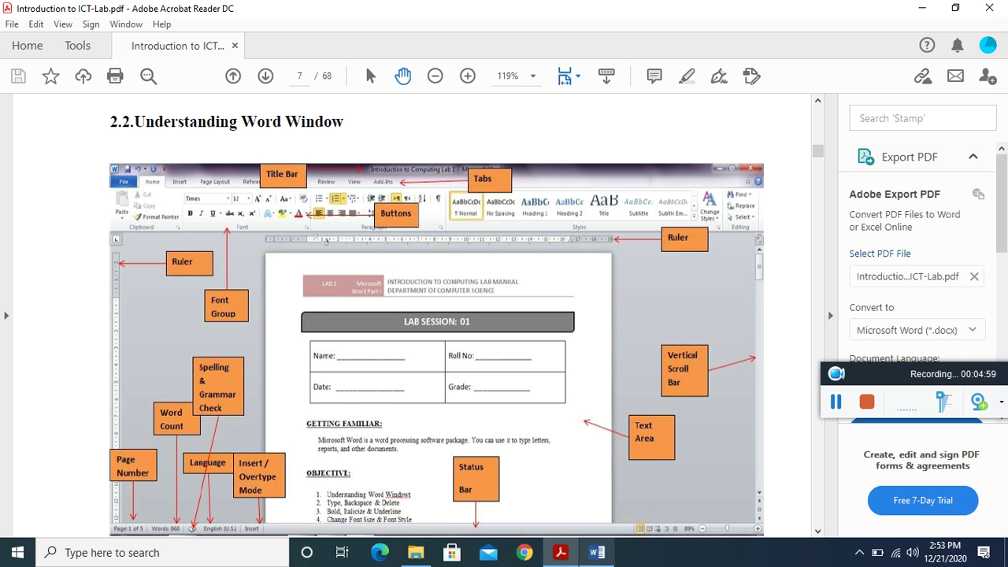
click(595, 554)
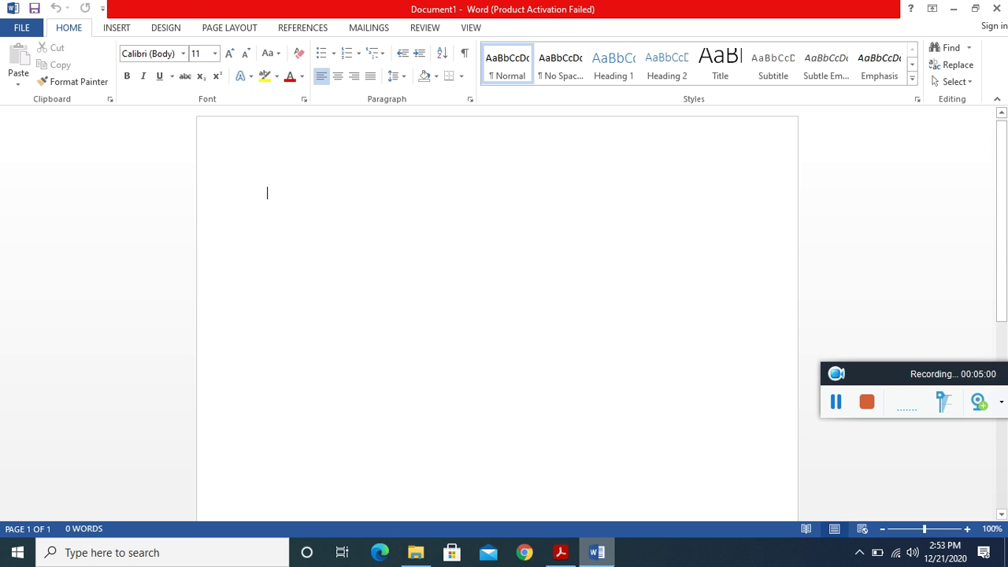
click(565, 556)
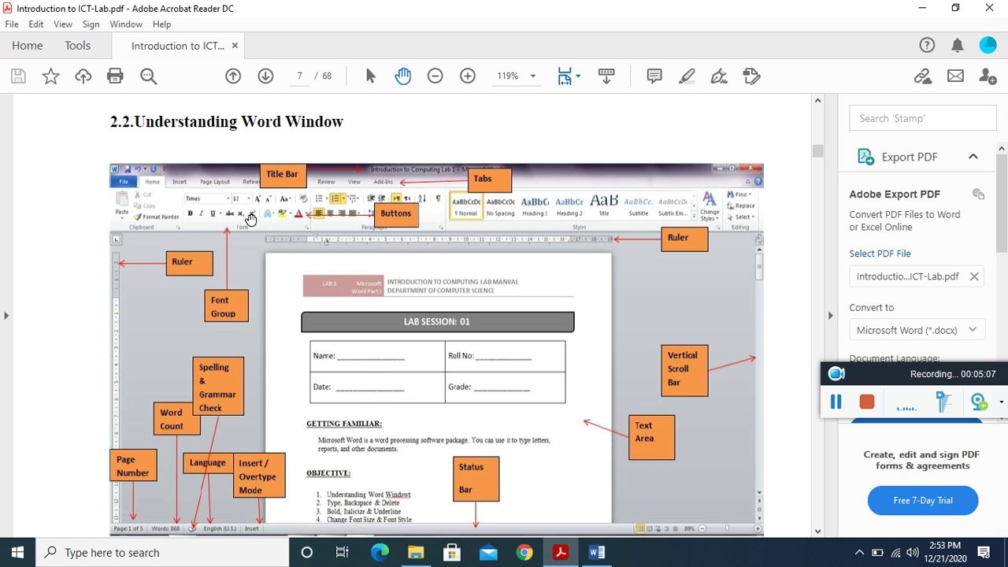
click(598, 552)
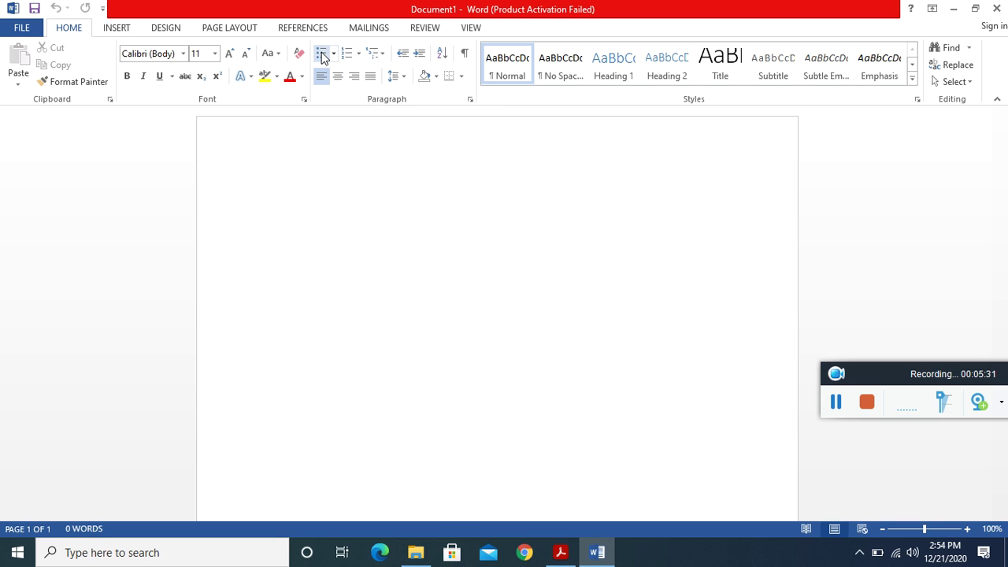
- Examine the Numbering Library formats available for the blank document and close the list without choosing one
click(359, 53)
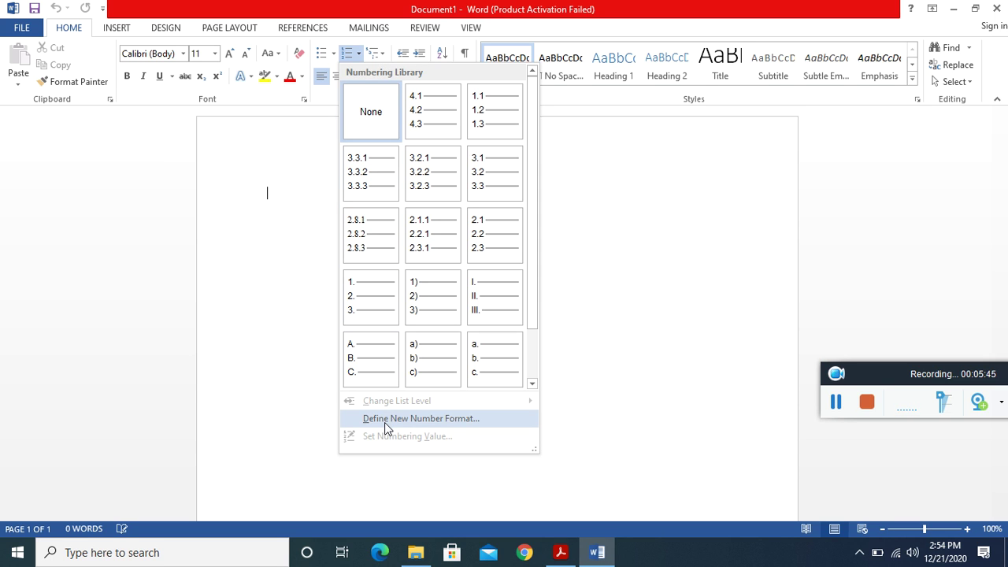
click(322, 149)
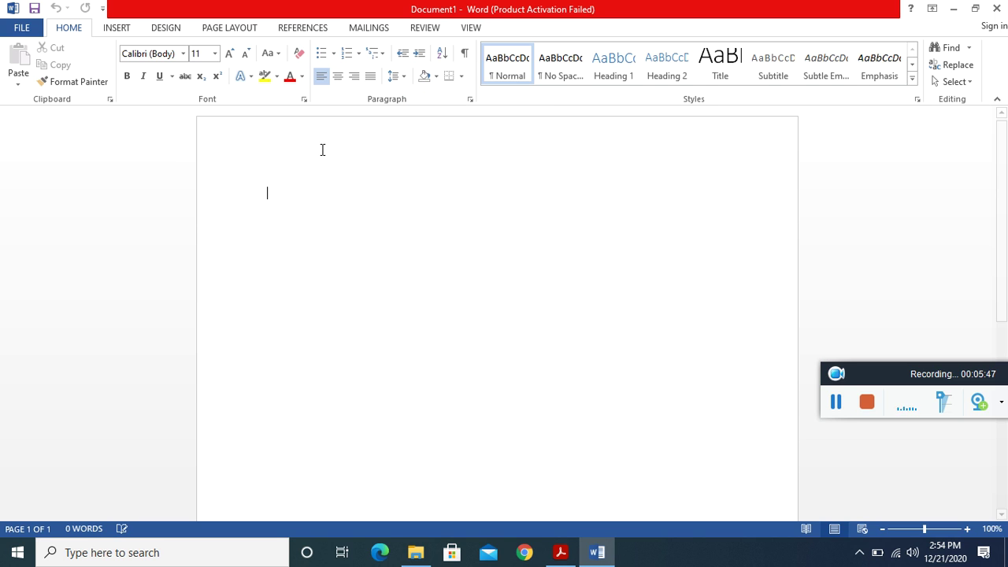
click(400, 64)
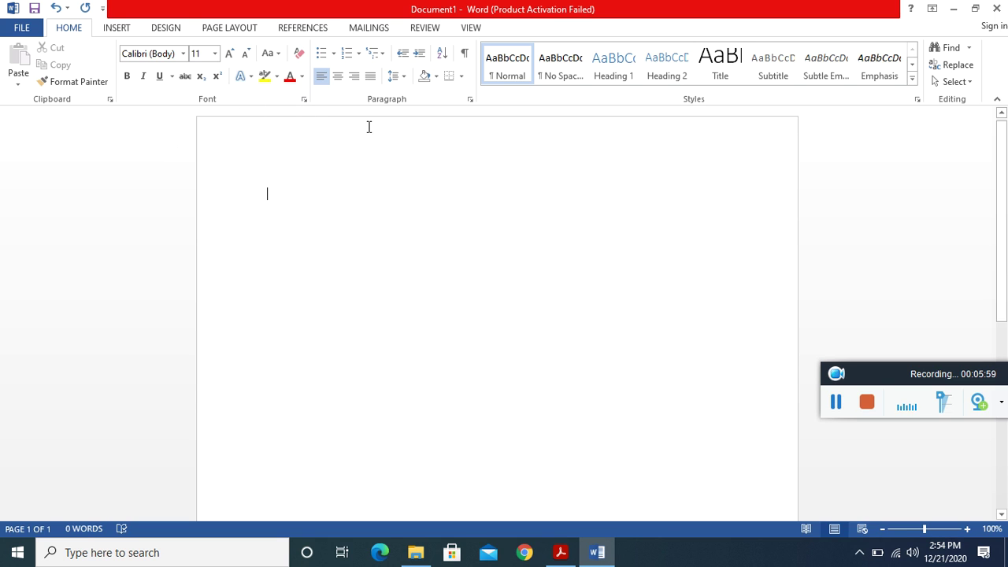
- Match the text area and vertical scroll bar labelled in the manual's diagram against the blank Word page
click(561, 552)
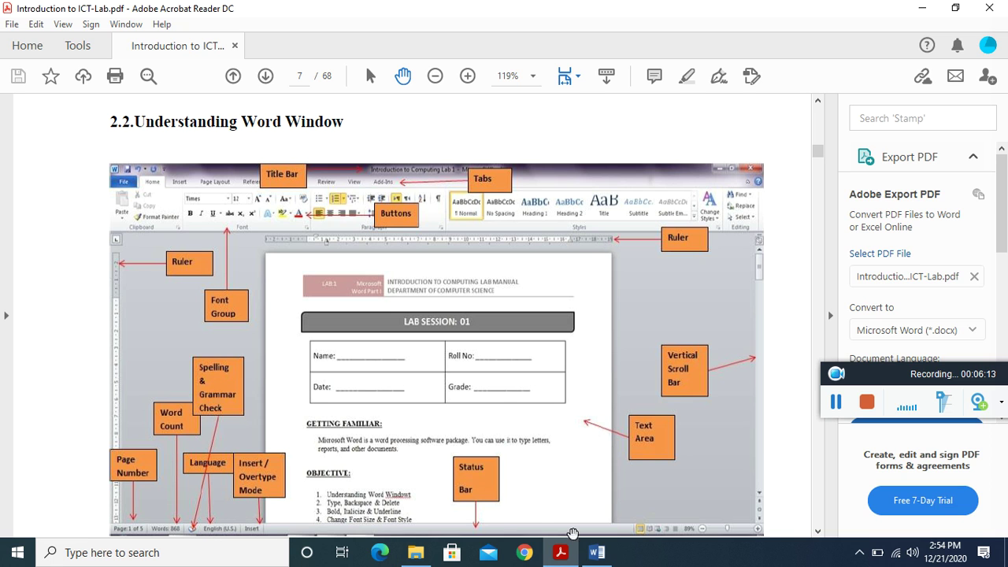
click(597, 553)
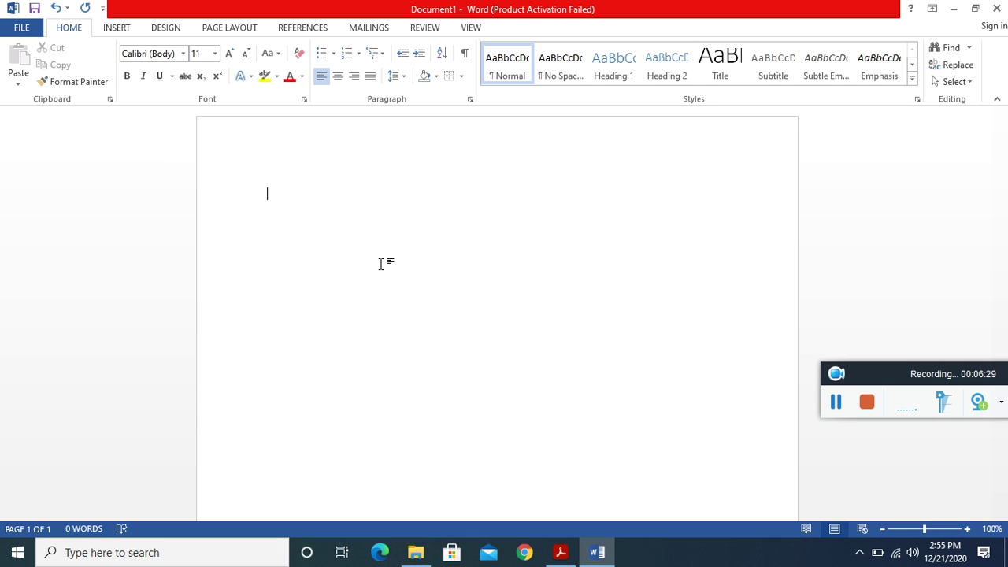
click(561, 553)
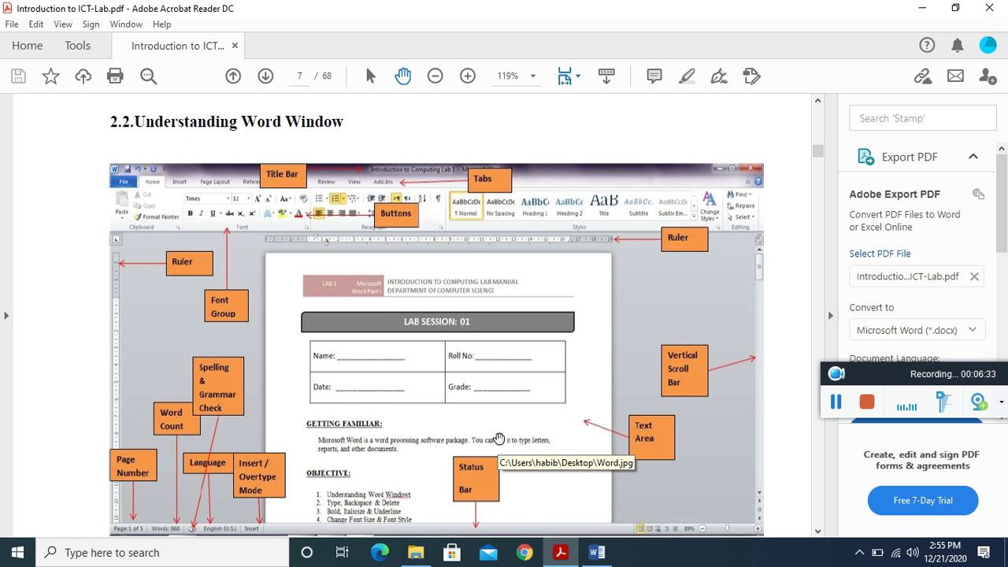
click(597, 553)
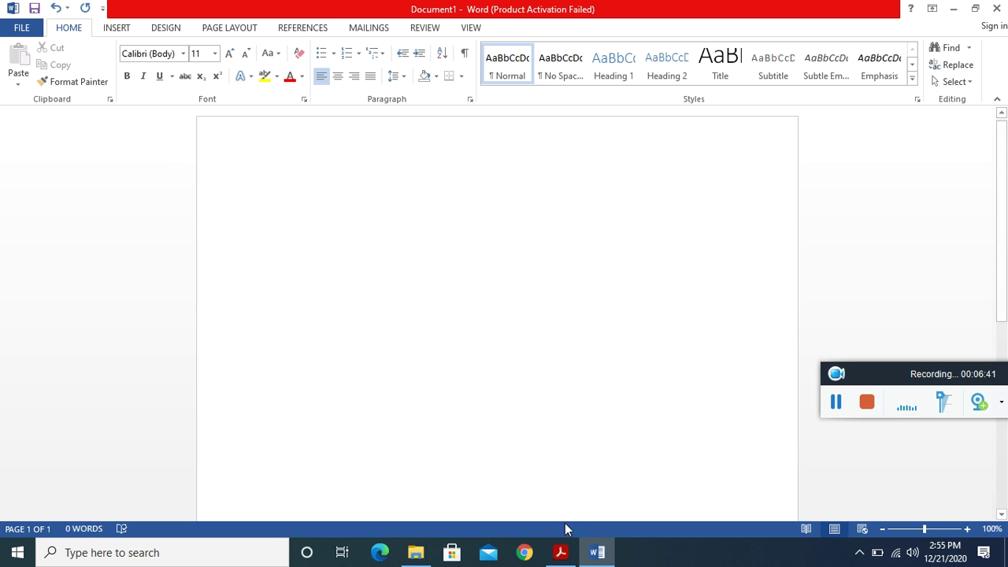
click(561, 552)
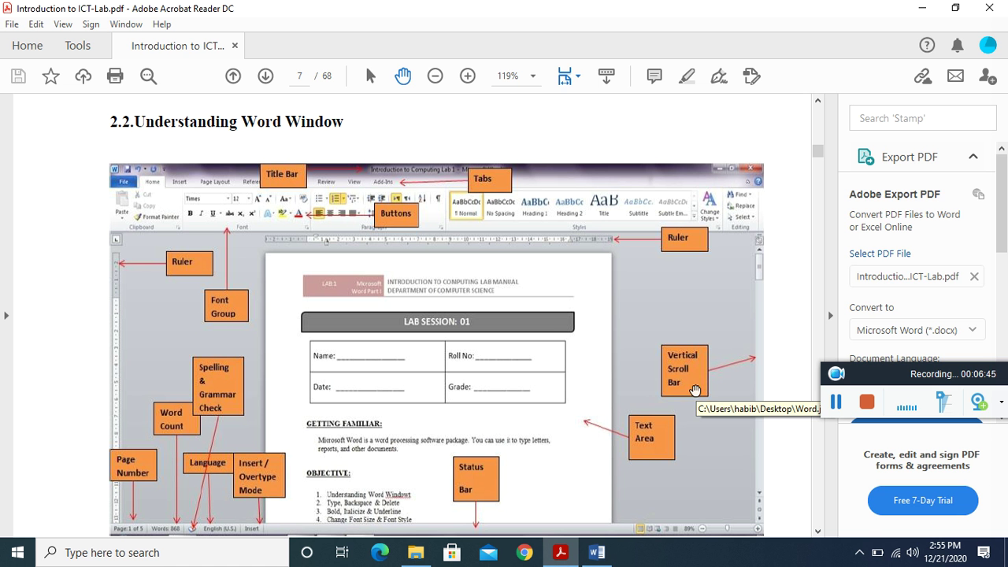
click(599, 555)
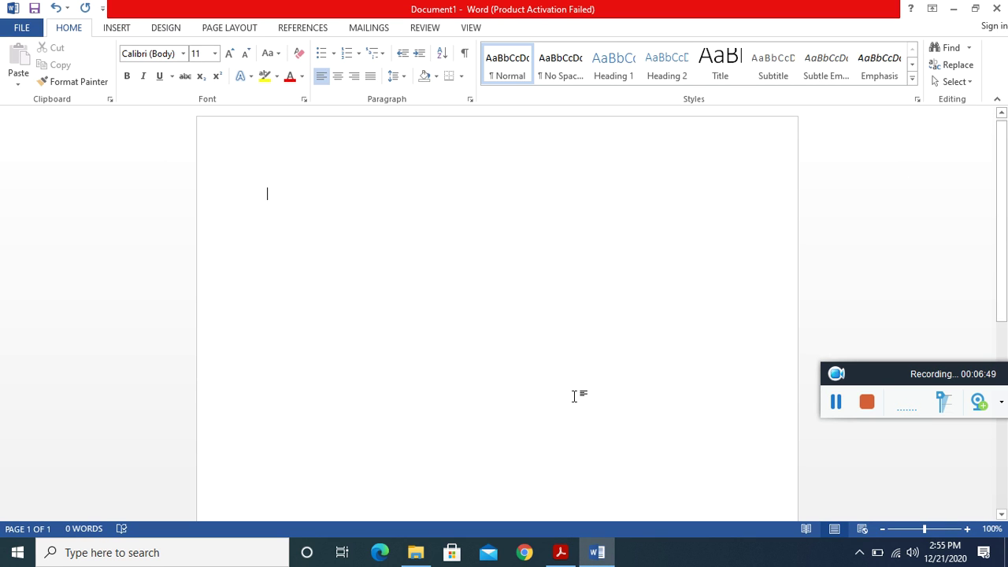
scroll(575, 396, down, 5)
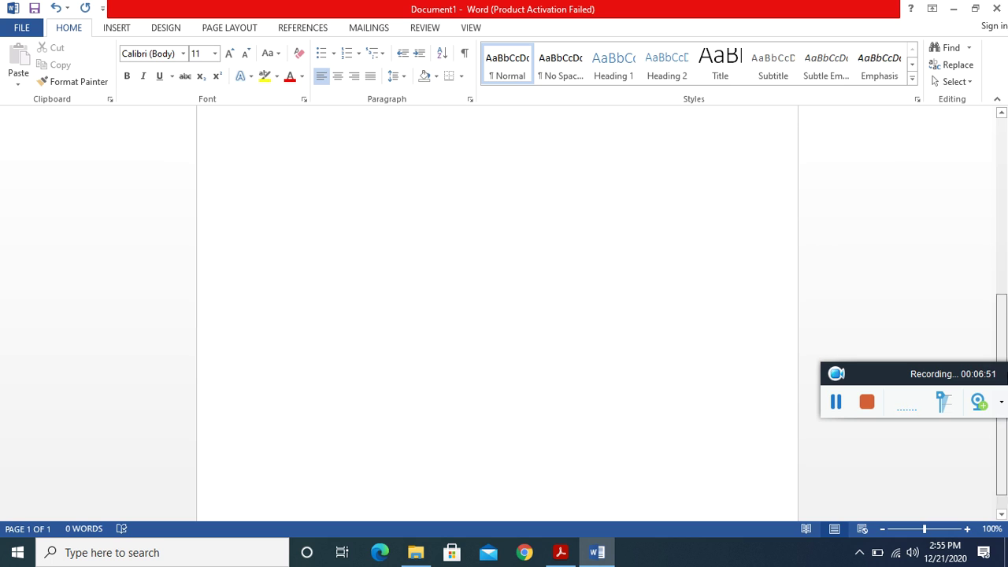
scroll(531, 445, up, 5)
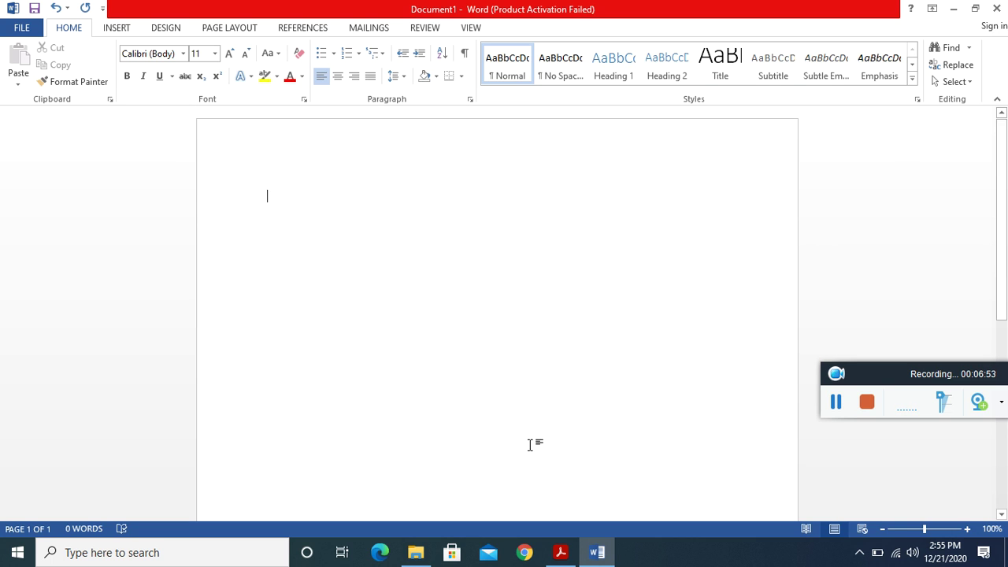
- Switch to the lab manual PDF and read sections 2.3 on Type, Backspace & Delete and 2.4 on Bold, Italicize & Underline
click(561, 552)
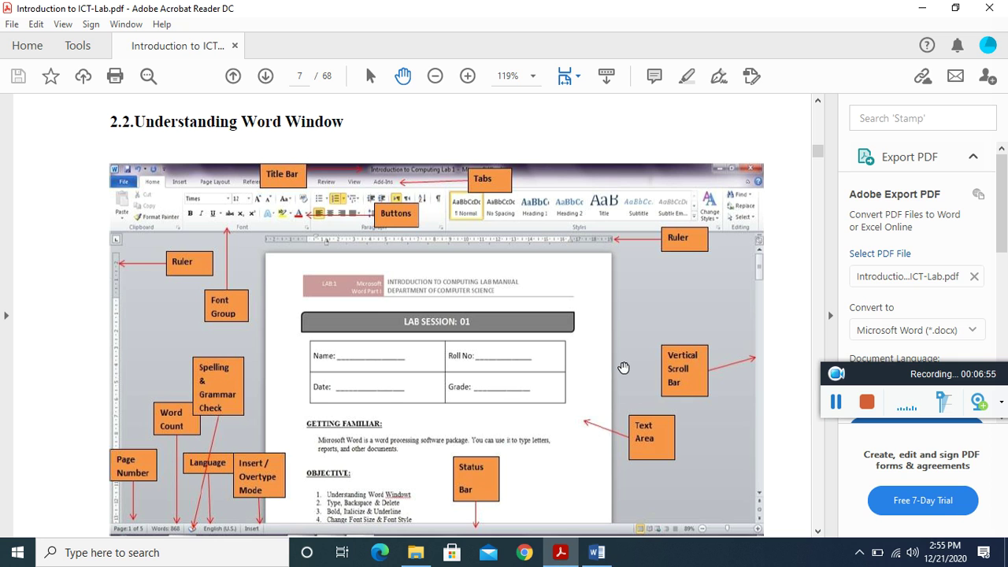
click(819, 533)
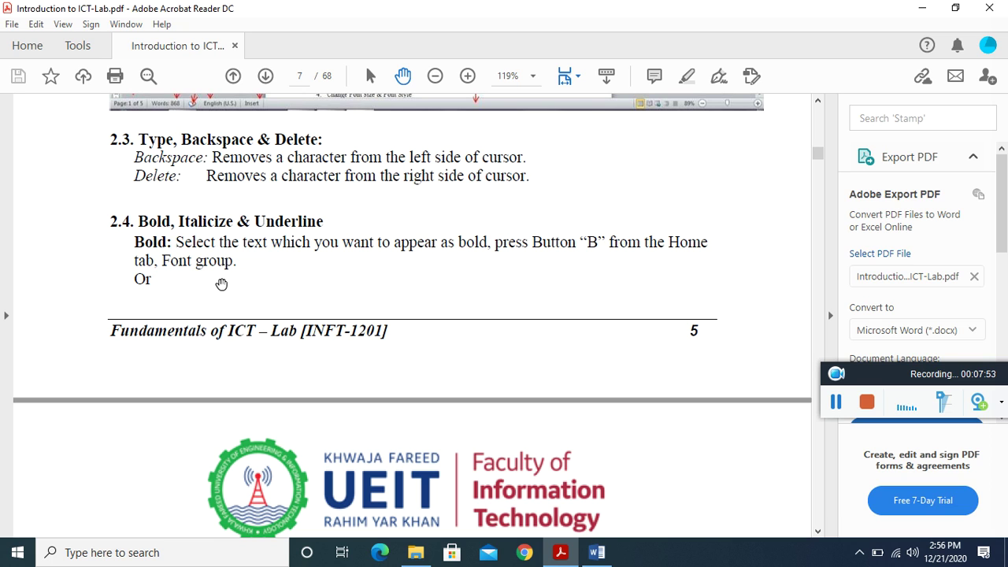
click(597, 553)
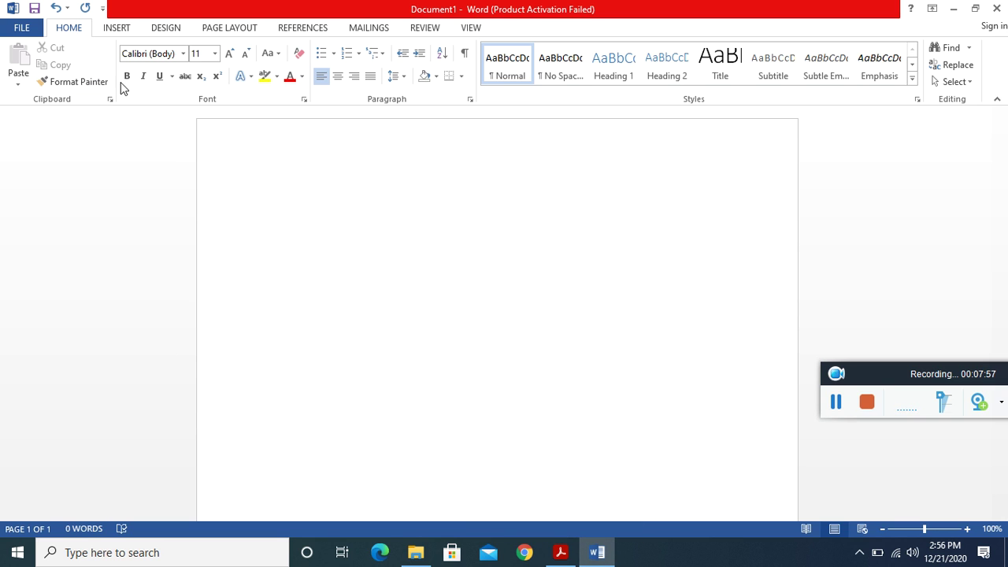
mouse_move(561, 553)
click(561, 480)
scroll(587, 387, down, 2)
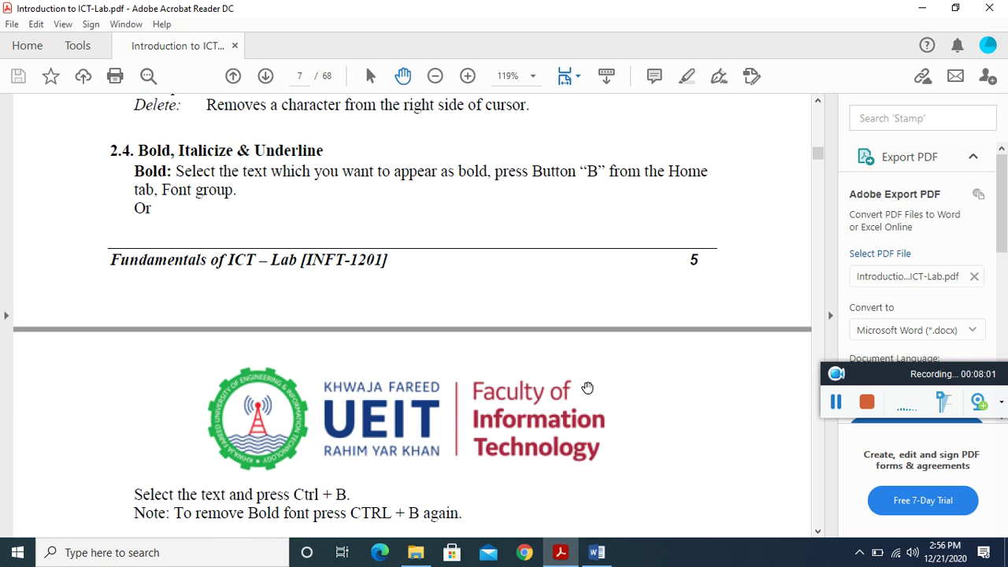
scroll(587, 388, down, 3)
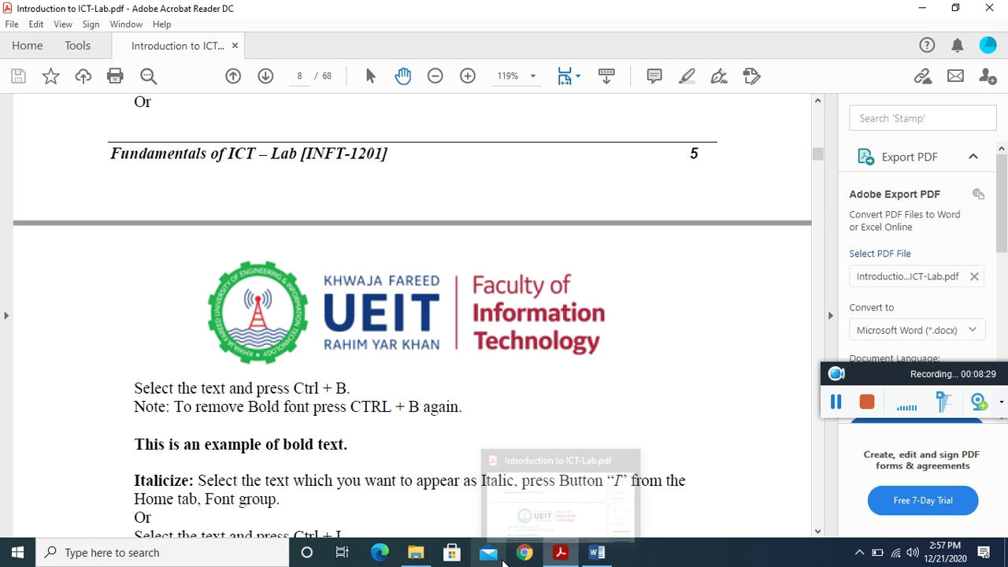
- Switch to Chrome and search Google for "block chain"
click(525, 553)
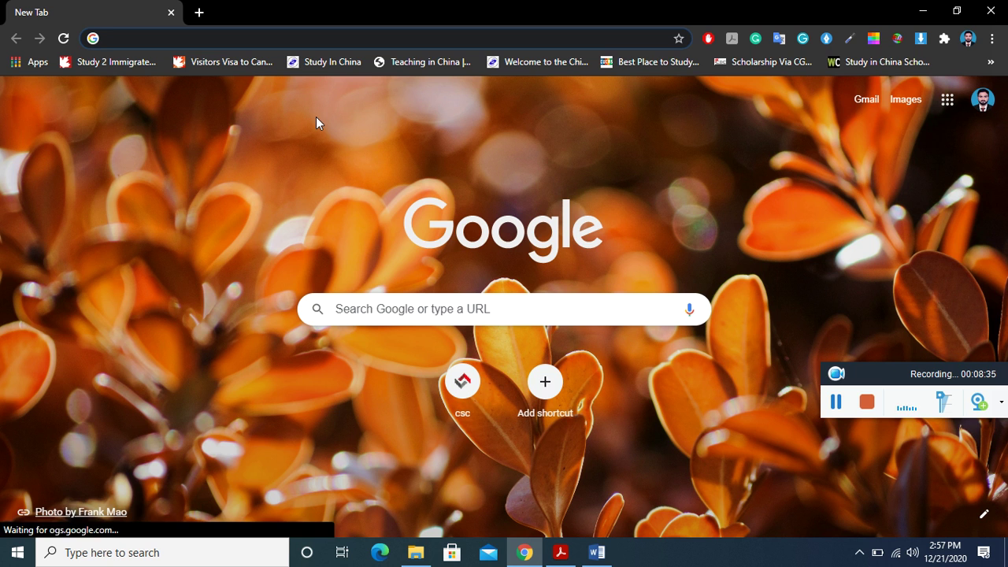
text(blo)
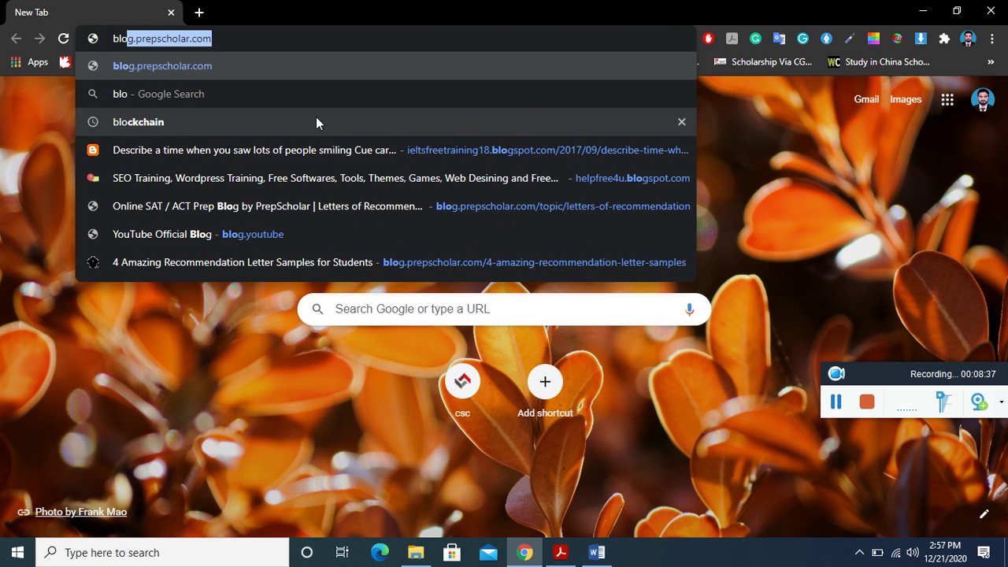
text(ck chain)
key(Return)
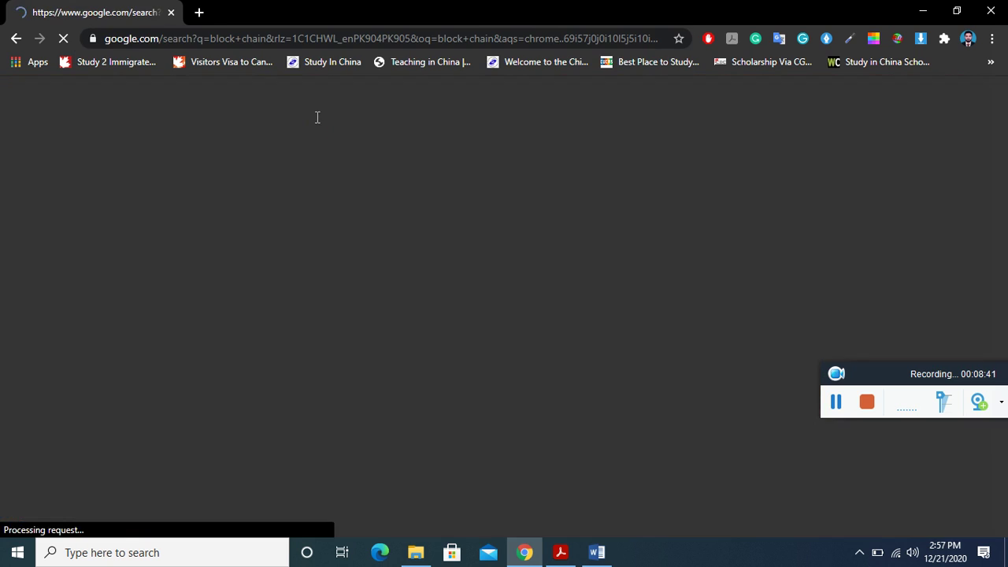
- Open the Blockchain.com search result and look through its home page
scroll(317, 122, down, 2)
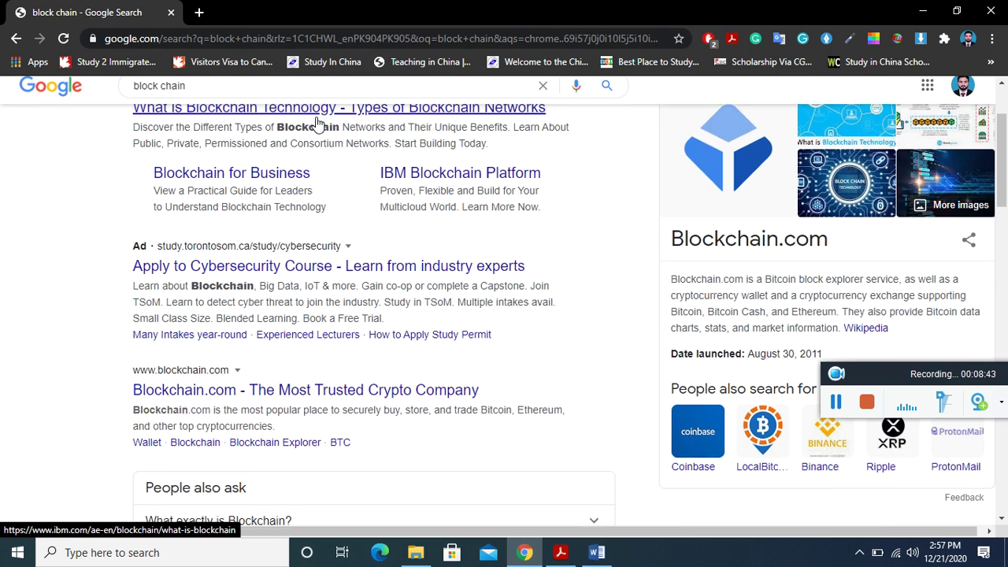
scroll(316, 122, down, 1)
click(335, 349)
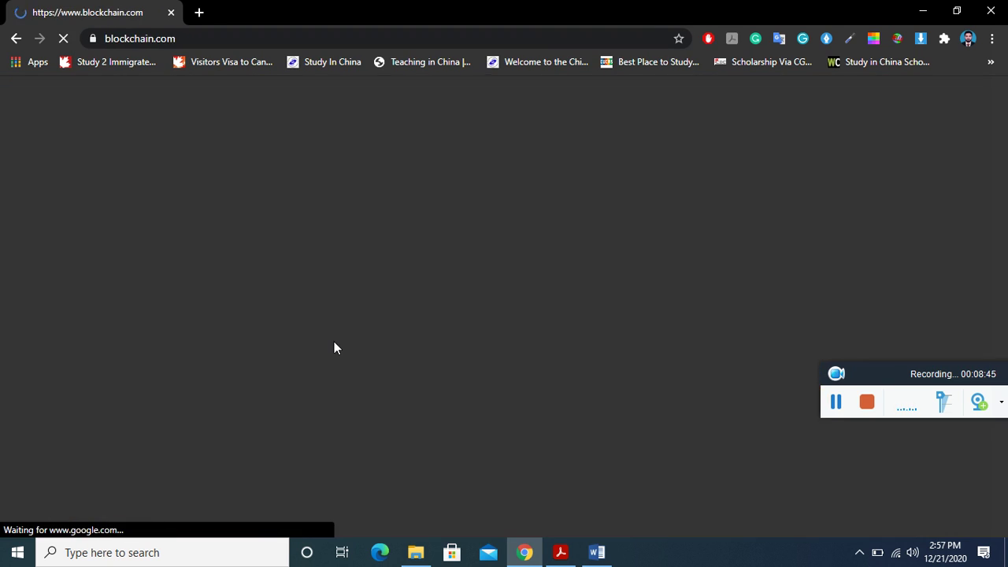
scroll(335, 349, down, 5)
scroll(334, 349, down, 8)
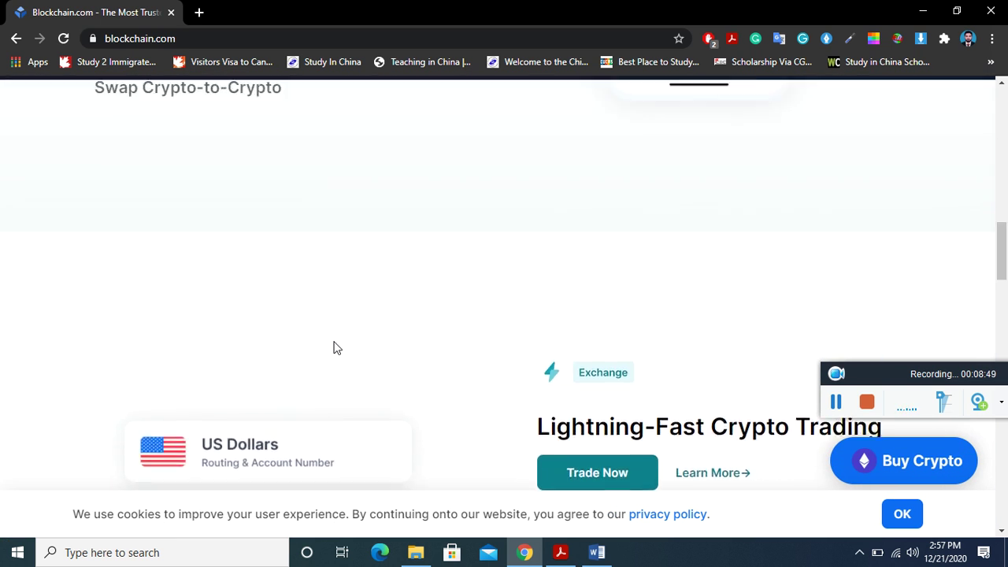
scroll(334, 348, up, 7)
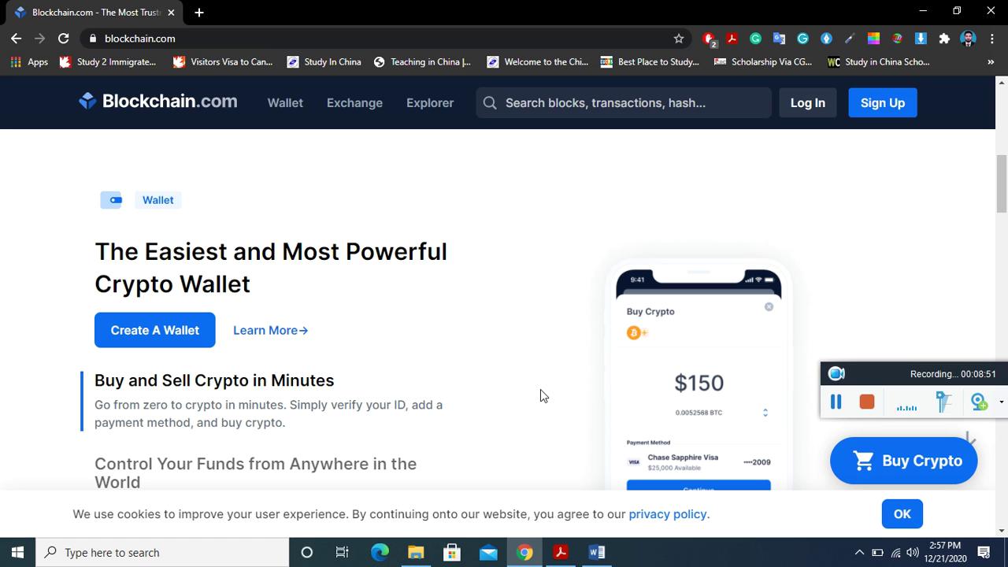
click(836, 403)
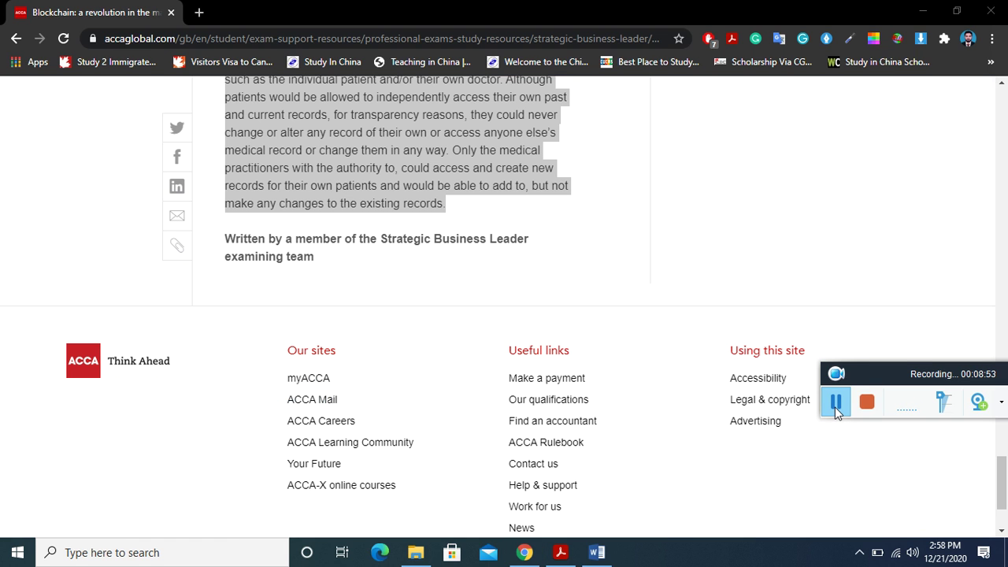
- Copy the ACCA article "Blockchain: a revolution in the making" from its title through the final paragraph on medical records
scroll(703, 502, down, 1)
scroll(702, 502, up, 15)
scroll(703, 502, up, 12)
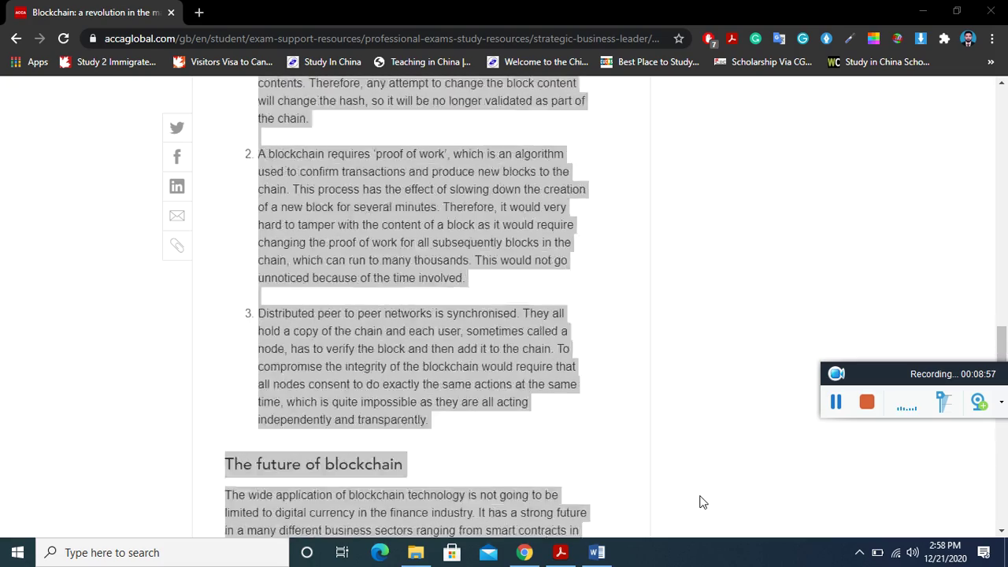
scroll(703, 501, up, 15)
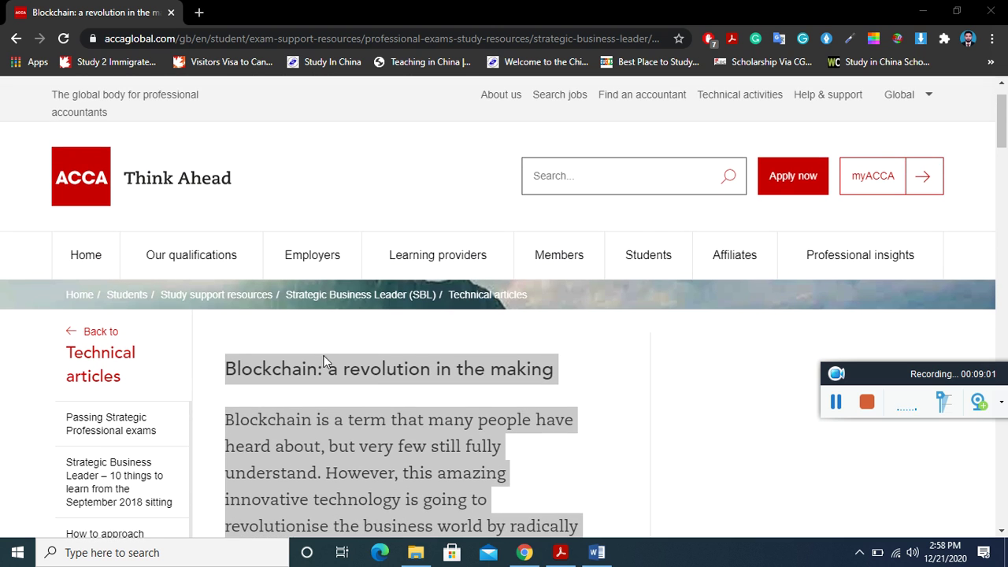
click(226, 366)
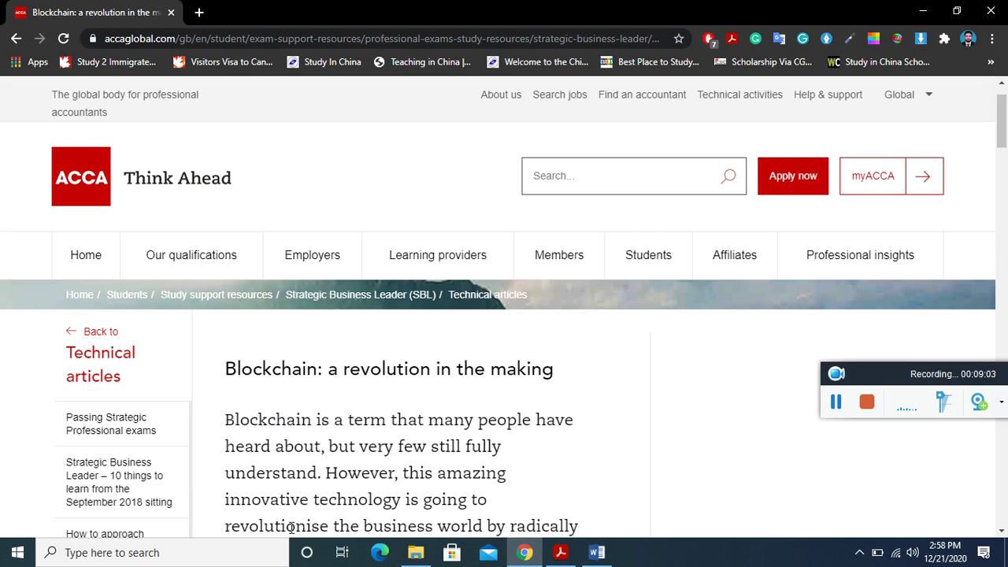
drag(286, 527, 279, 500)
double_click(231, 367)
drag(231, 367, 453, 358)
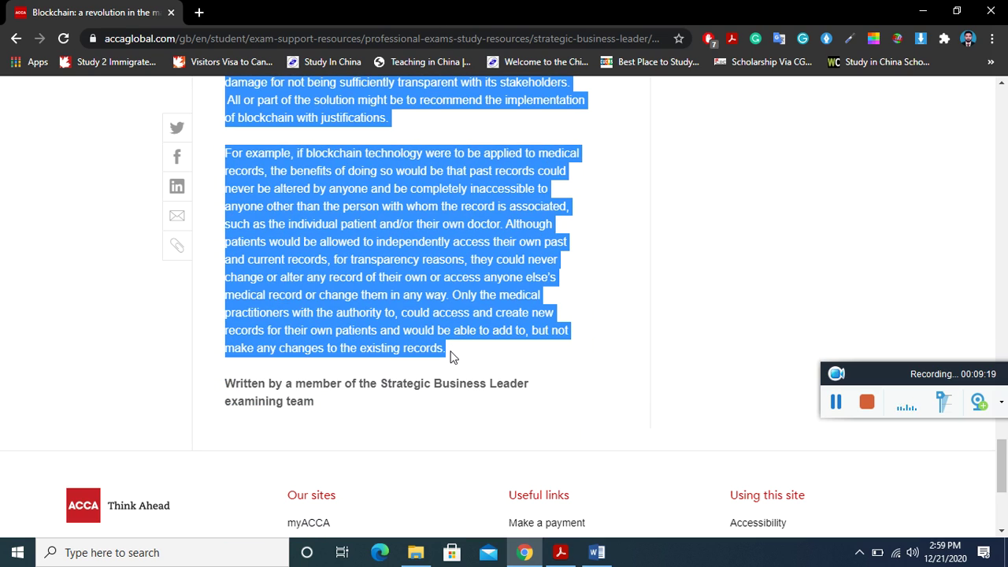
right_click(430, 280)
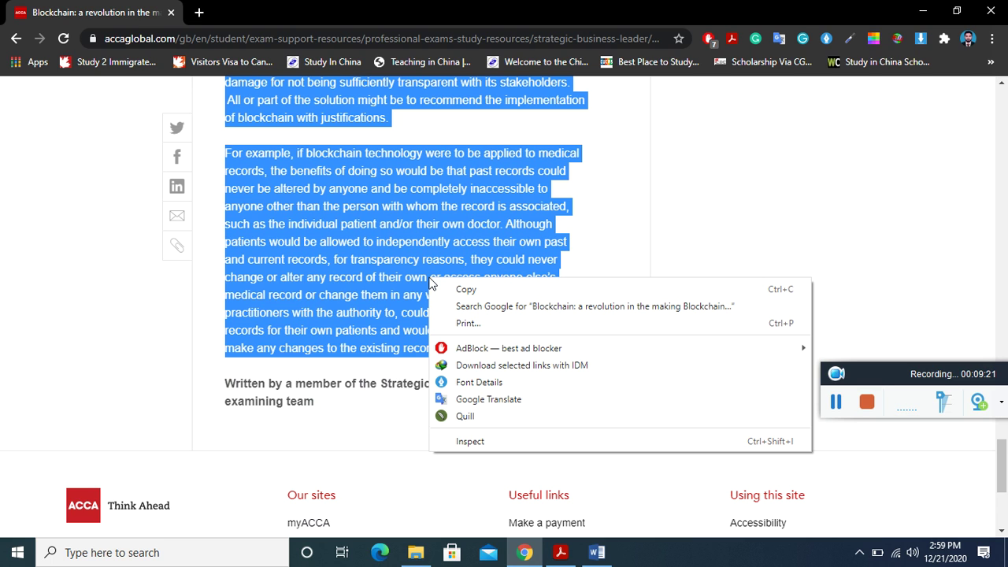
click(584, 296)
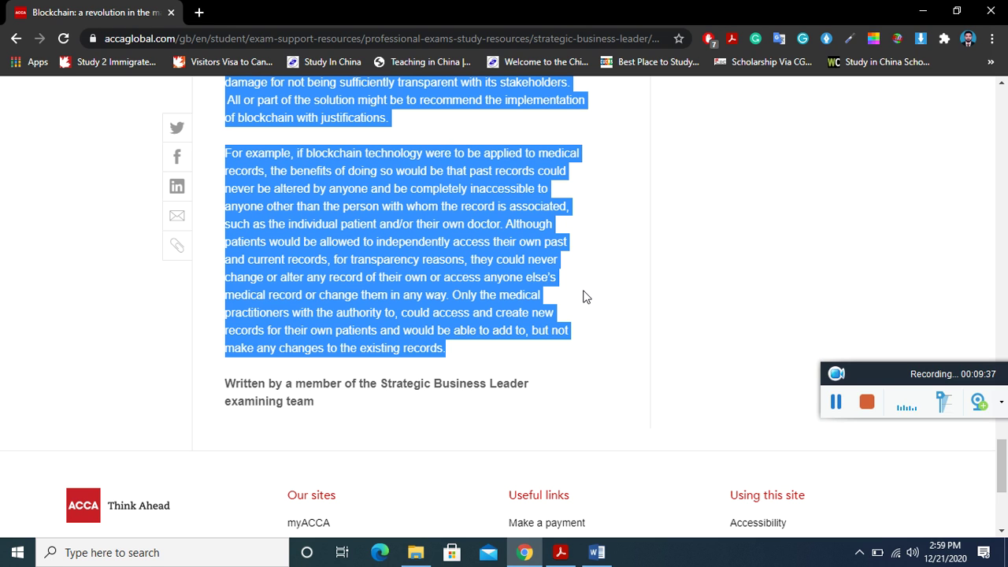
- Switch to Word and paste the copied article into the blank document as text only
click(597, 553)
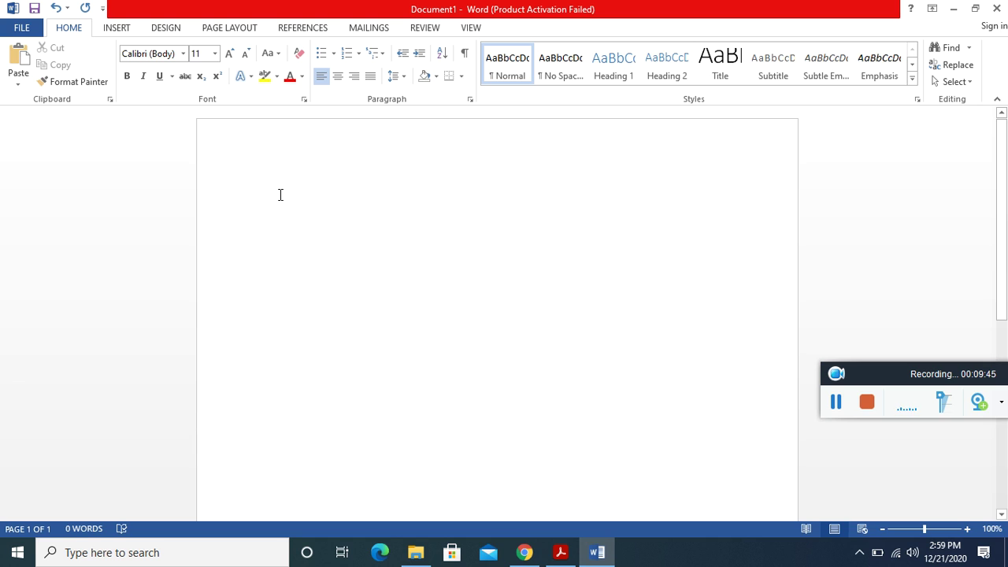
right_click(280, 196)
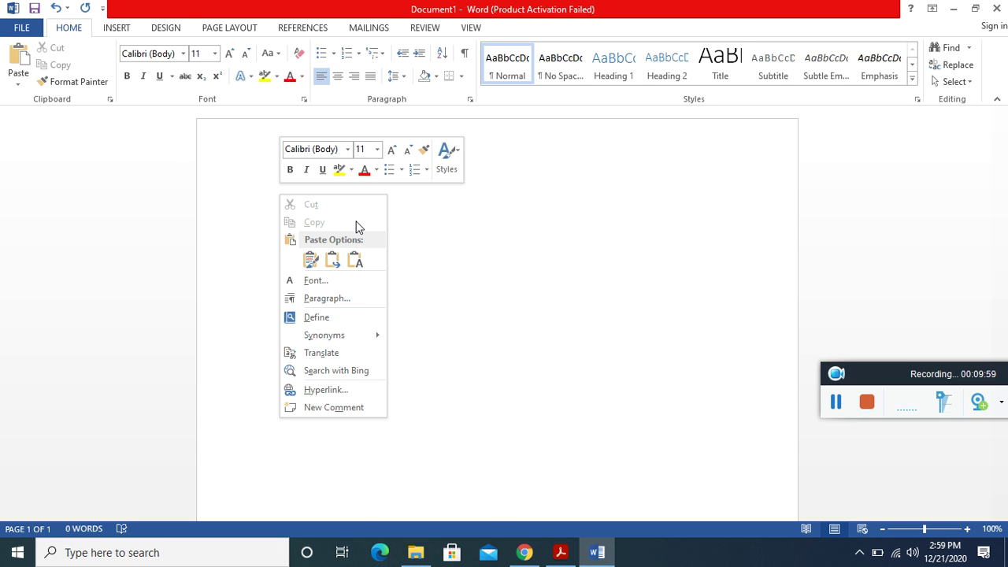
click(310, 261)
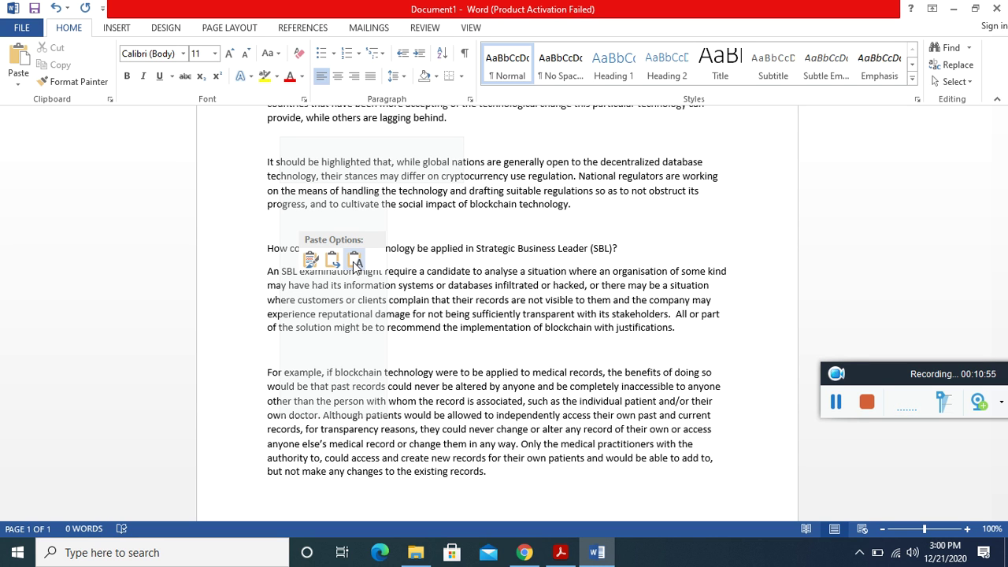
click(354, 261)
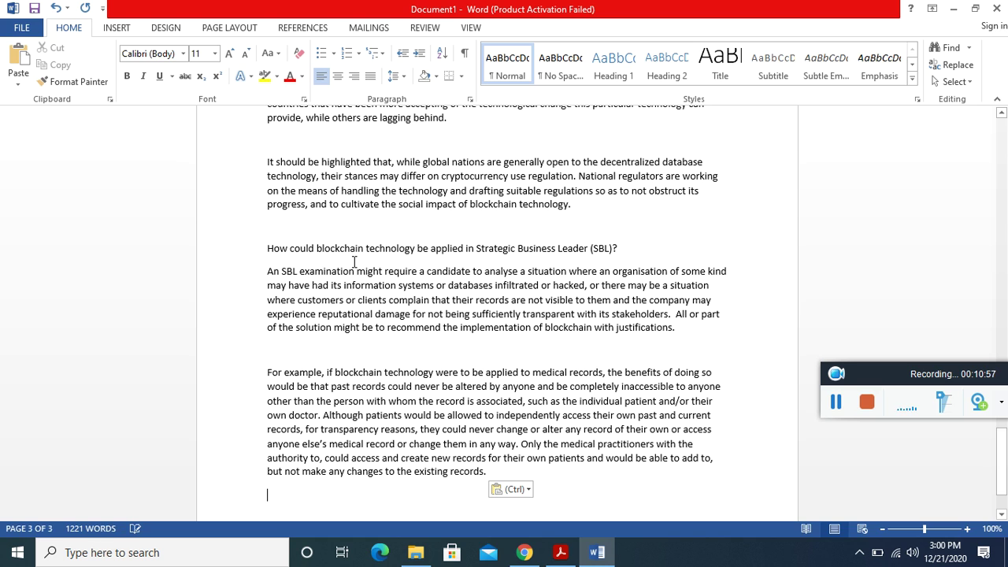
- Undo the text-only paste, paste the article again with its web formatting, and look over the pasted pages
scroll(354, 261, down, 5)
key(ctrl+z)
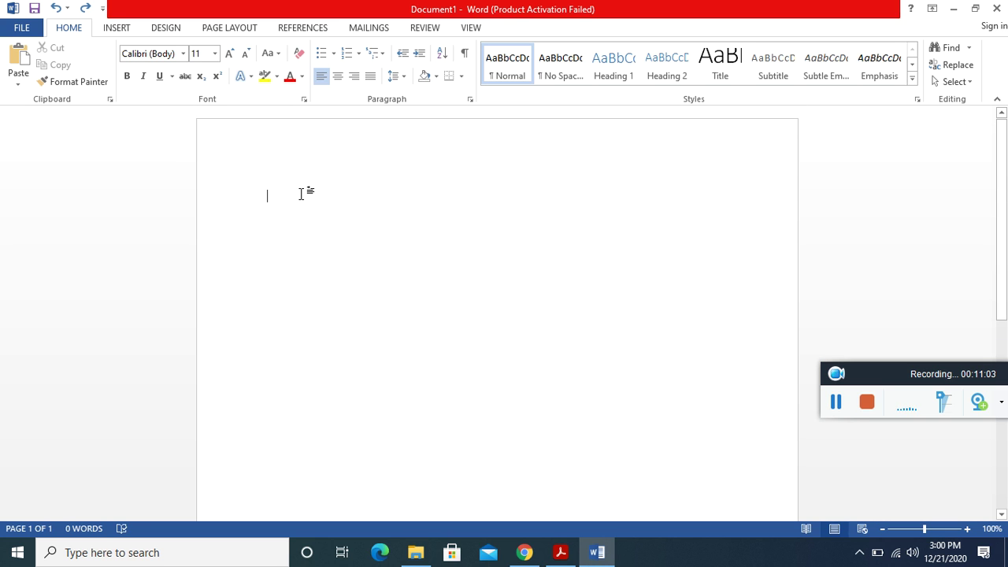
key(ctrl+v)
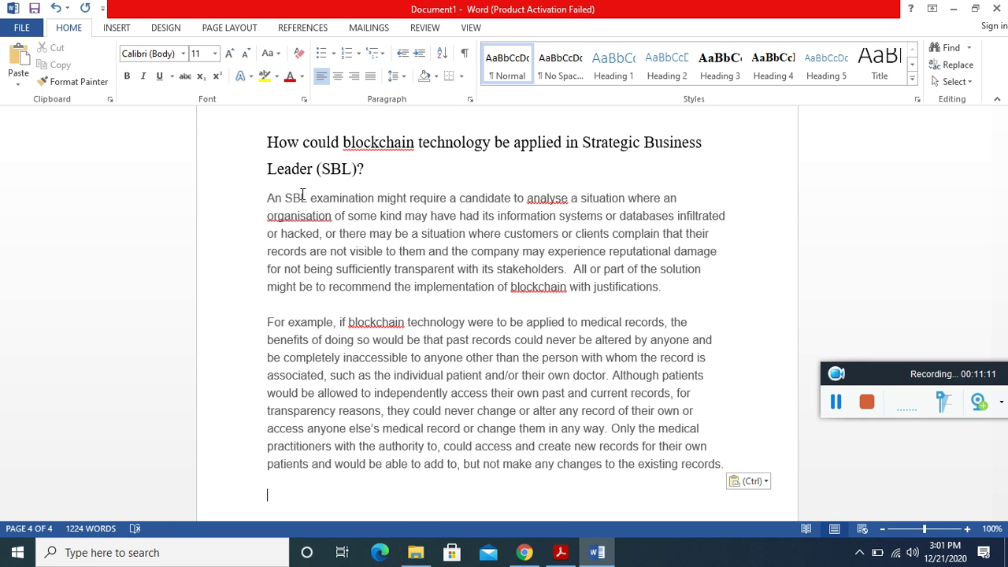
scroll(303, 195, down, 1)
scroll(303, 195, up, 2)
scroll(302, 194, up, 12)
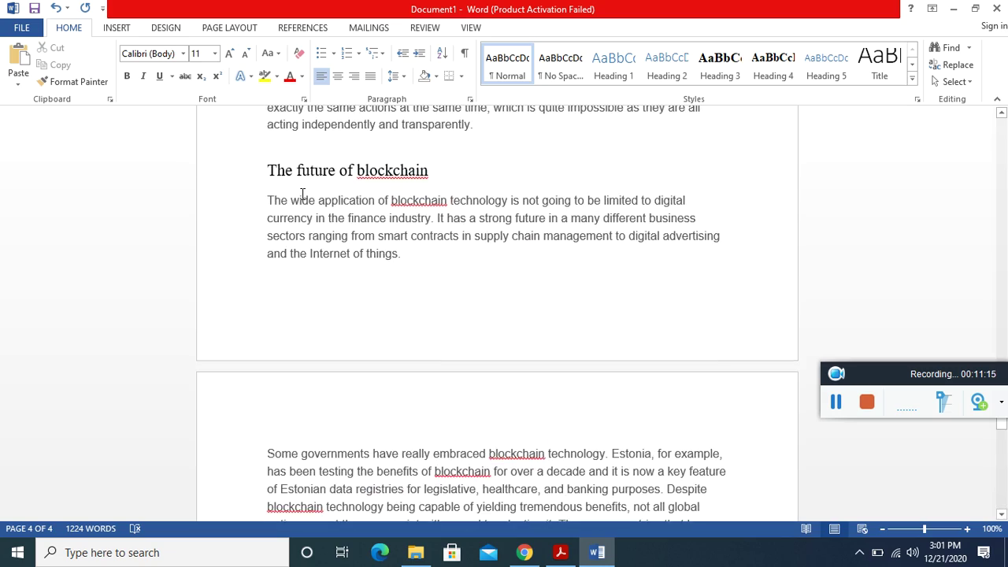
scroll(303, 195, up, 3)
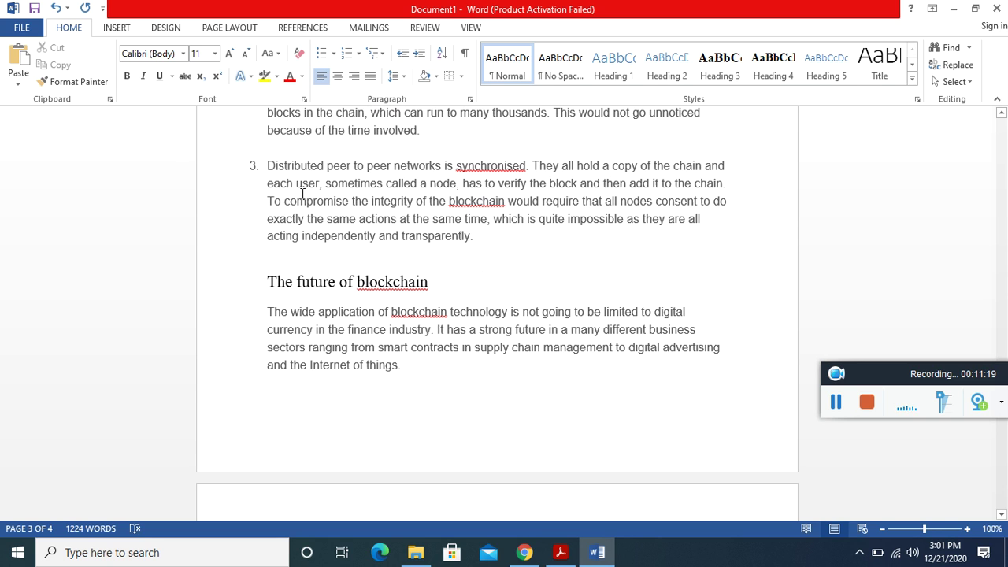
- Delete everything in the document and paste the article again keeping text only
key(ctrl+a)
key(Delete)
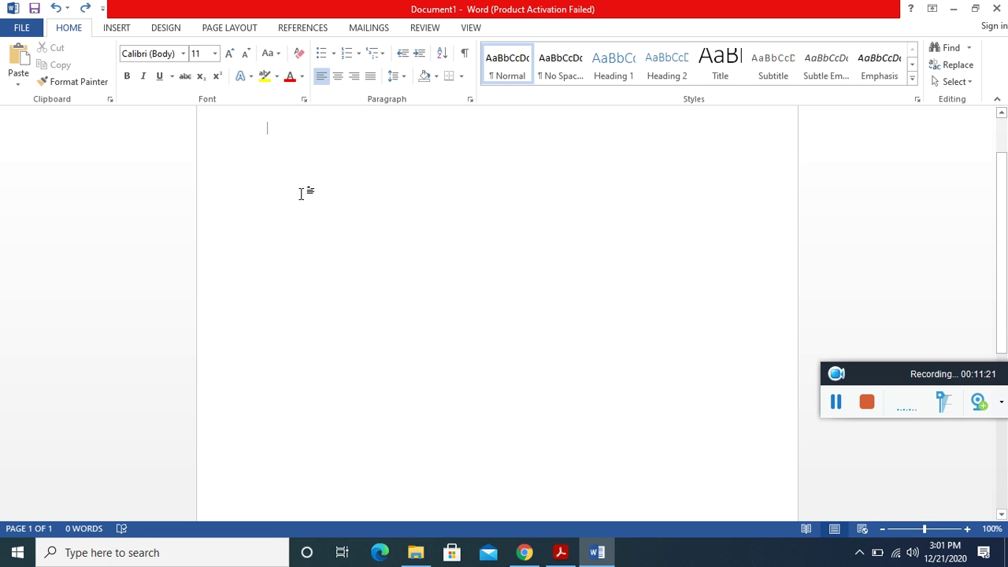
right_click(302, 195)
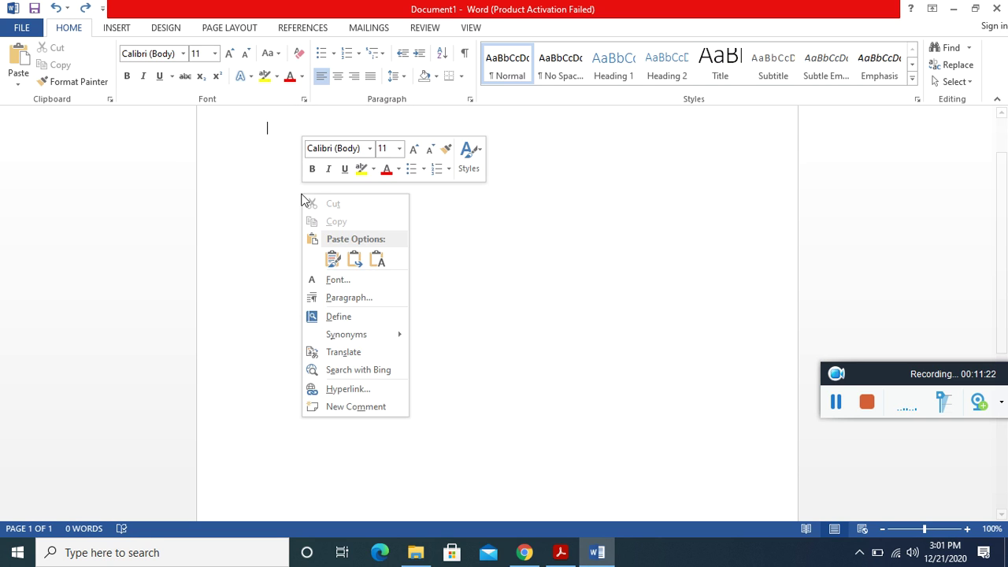
click(379, 261)
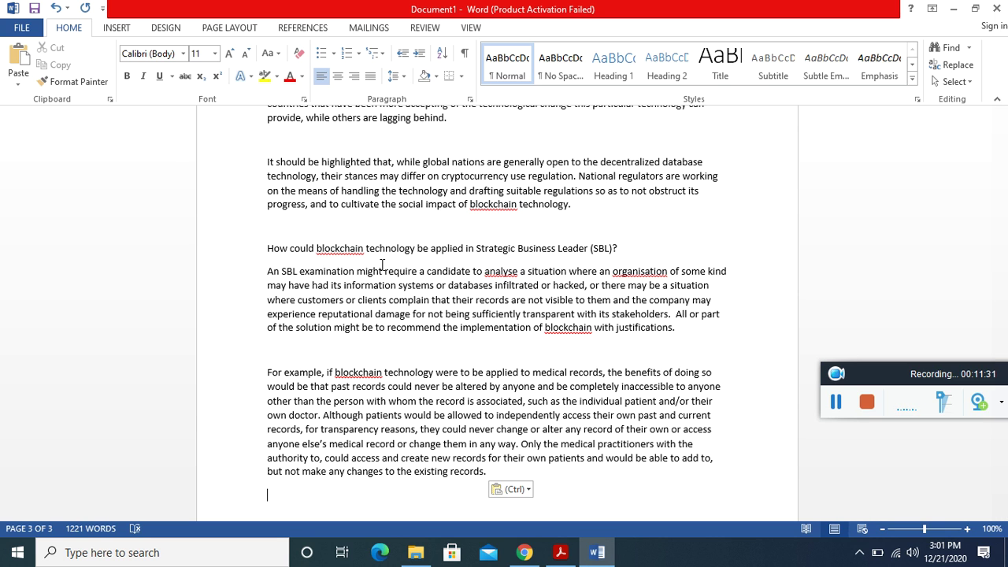
- Select the paragraph beginning "It should be highlighted that" and view its cut, copy and paste options without choosing one
scroll(382, 266, up, 6)
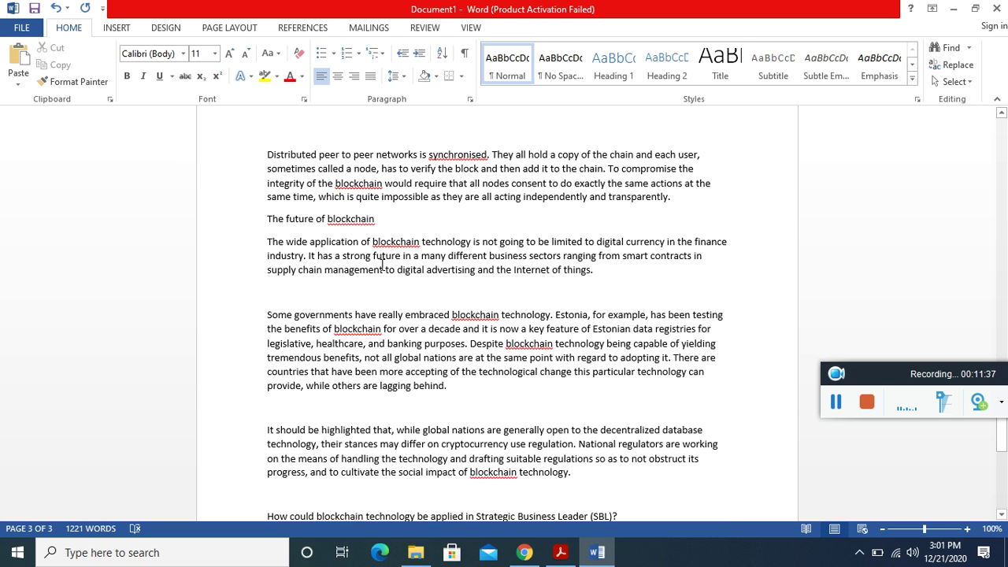
scroll(382, 266, down, 2)
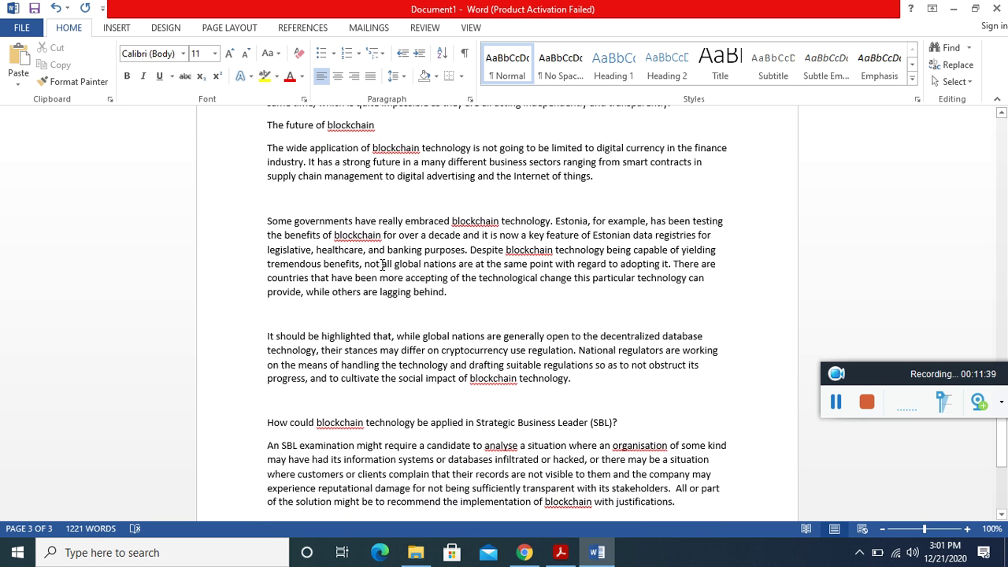
drag(590, 382, 266, 335)
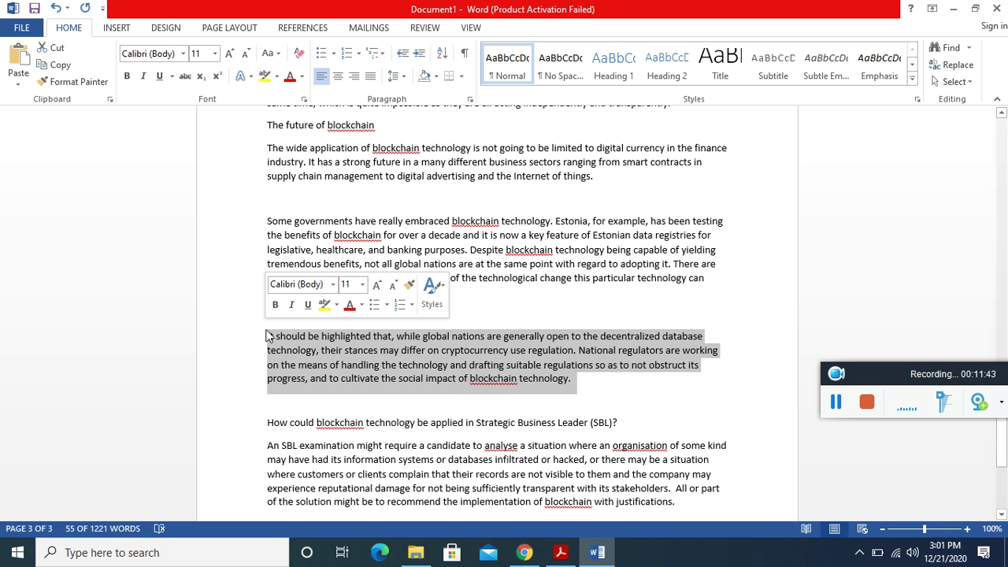
right_click(320, 360)
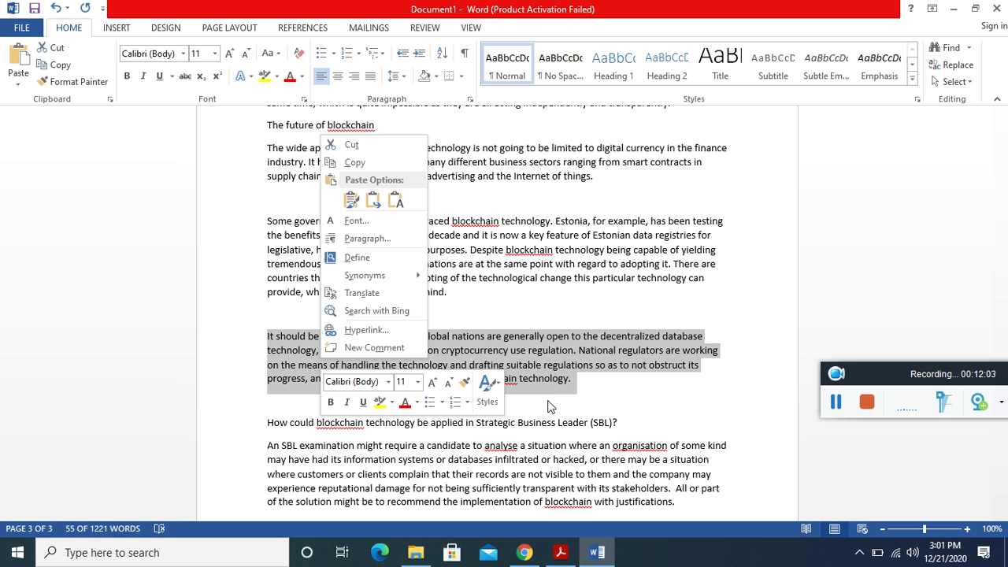
click(582, 395)
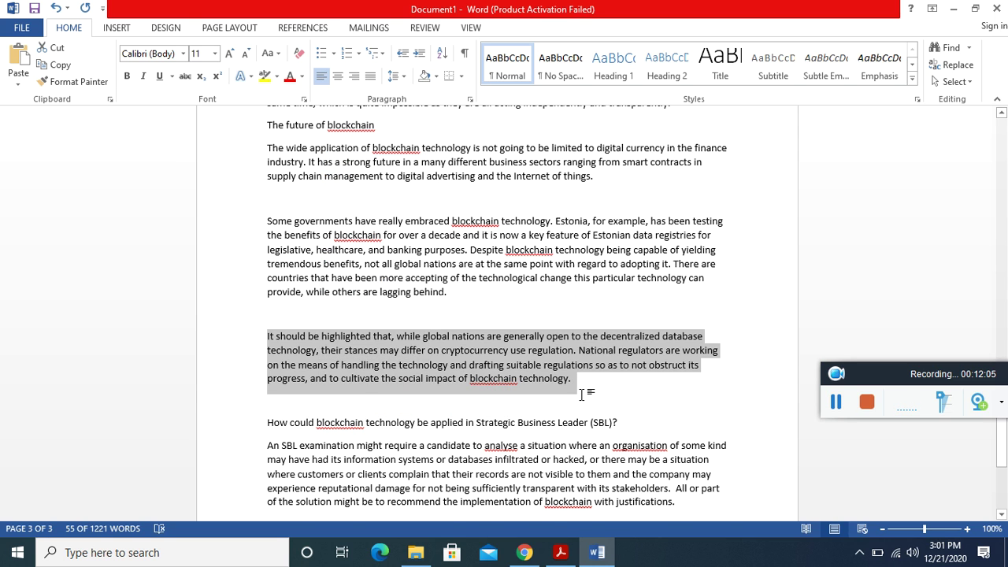
- Delete the selected paragraph beginning "It should be highlighted that", undo the deletion and clear the selection
key(Delete)
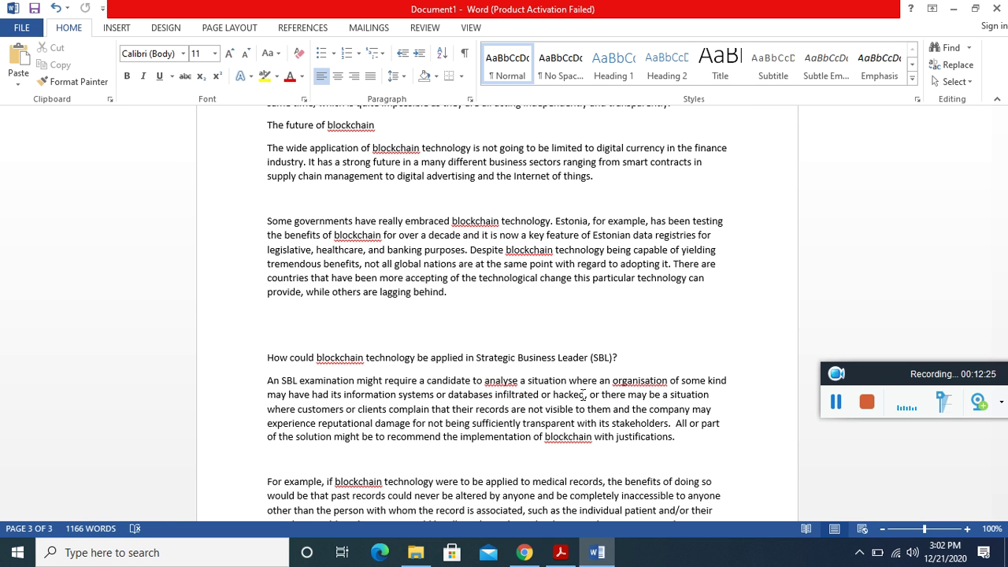
key(ctrl+z)
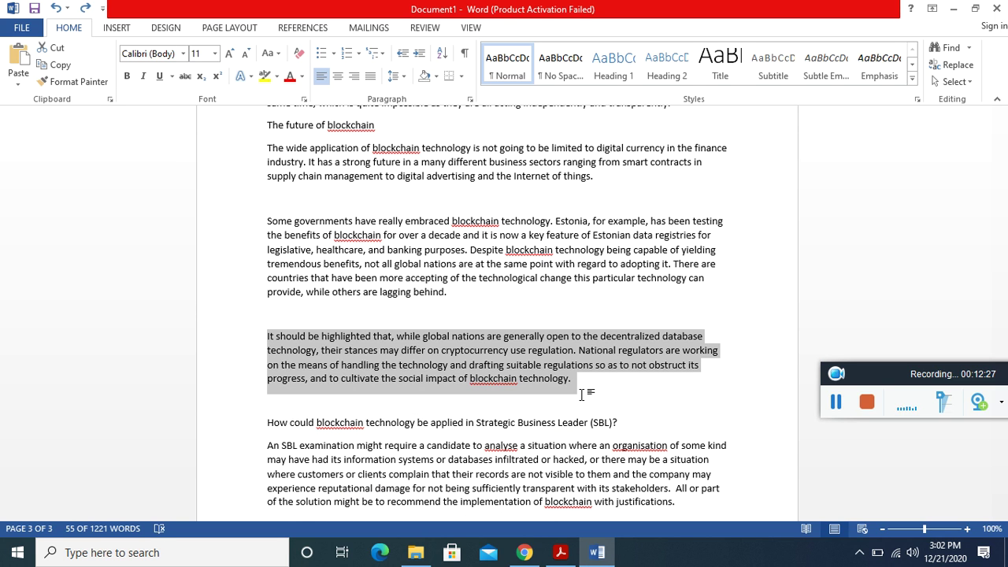
click(582, 395)
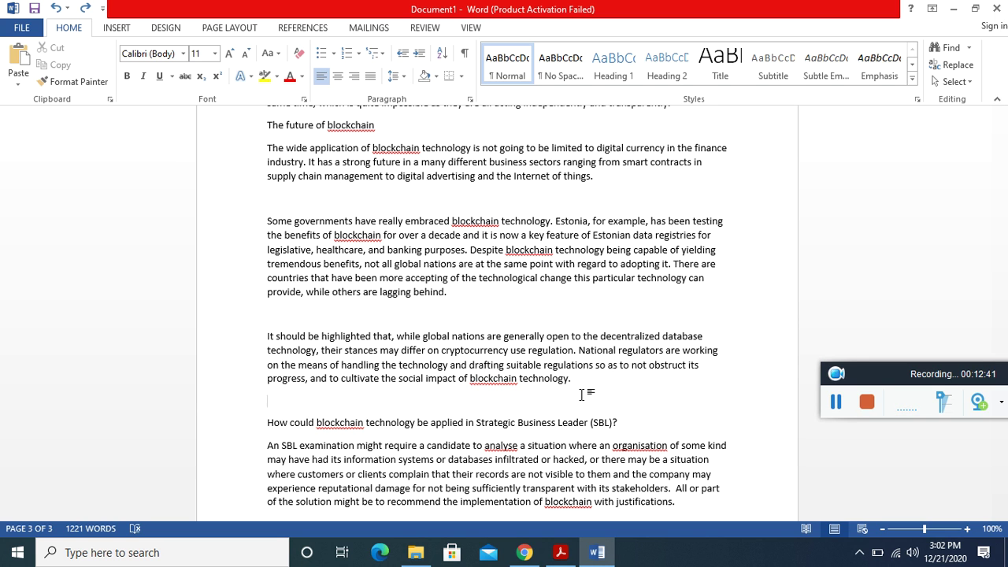
- Make the article's title line "Blockchain: a revolution in the making" bold, italic and underlined
scroll(583, 395, up, 3)
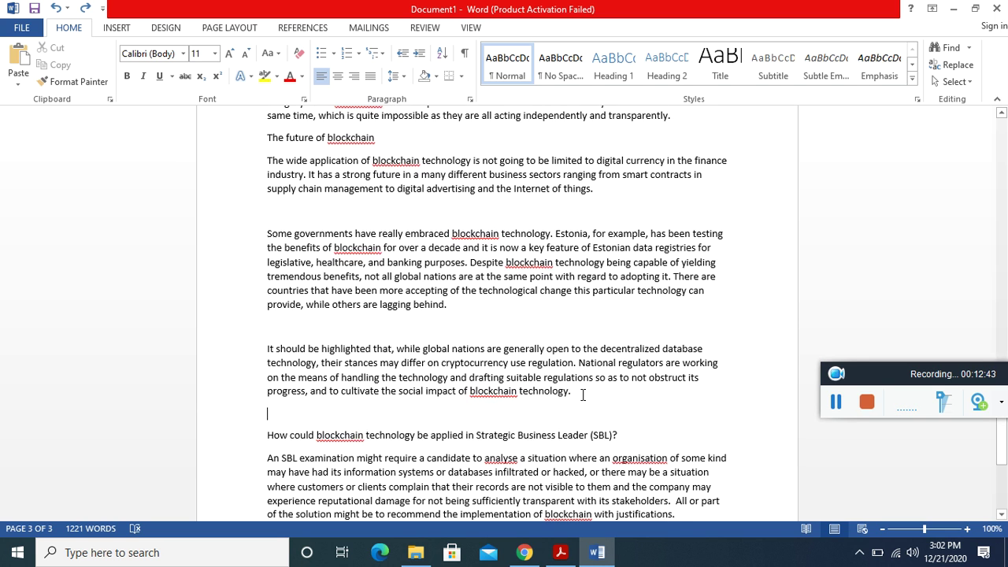
scroll(582, 396, up, 20)
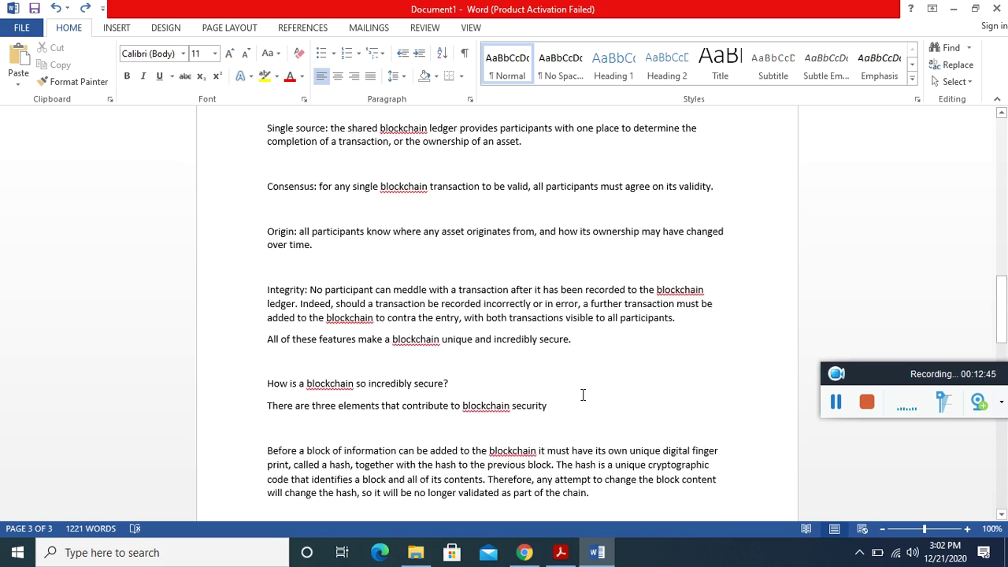
scroll(583, 395, up, 20)
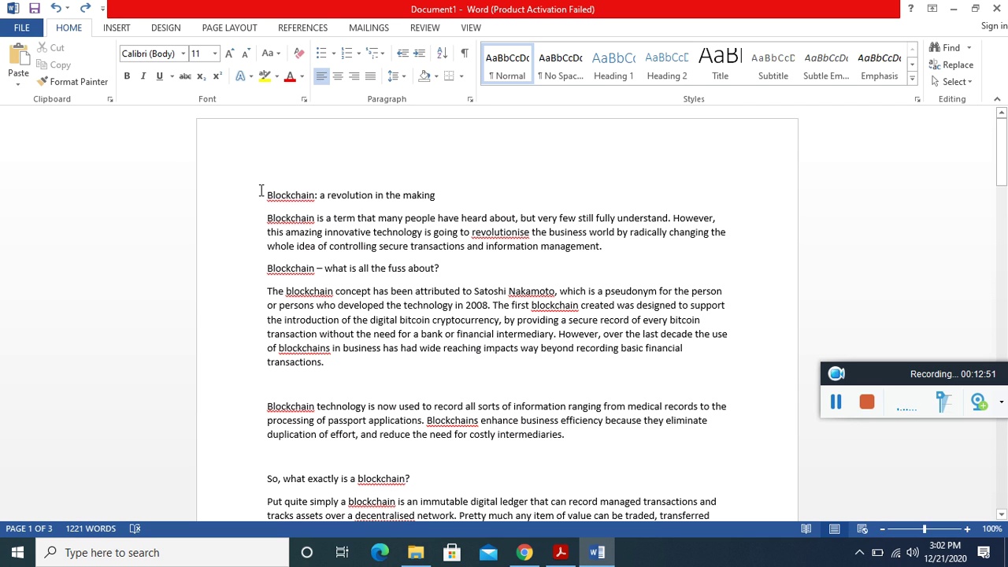
drag(267, 196, 432, 199)
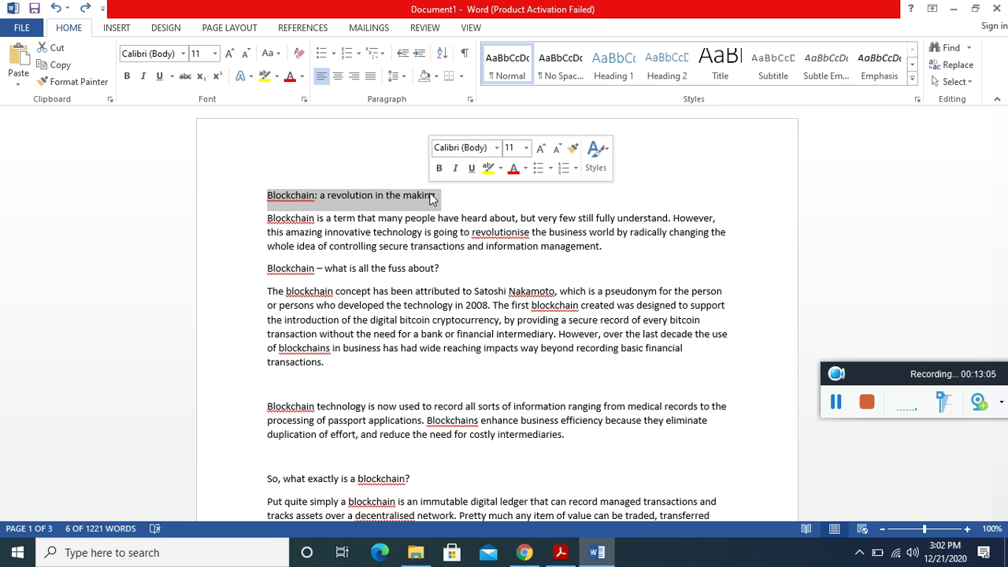
drag(276, 198, 430, 206)
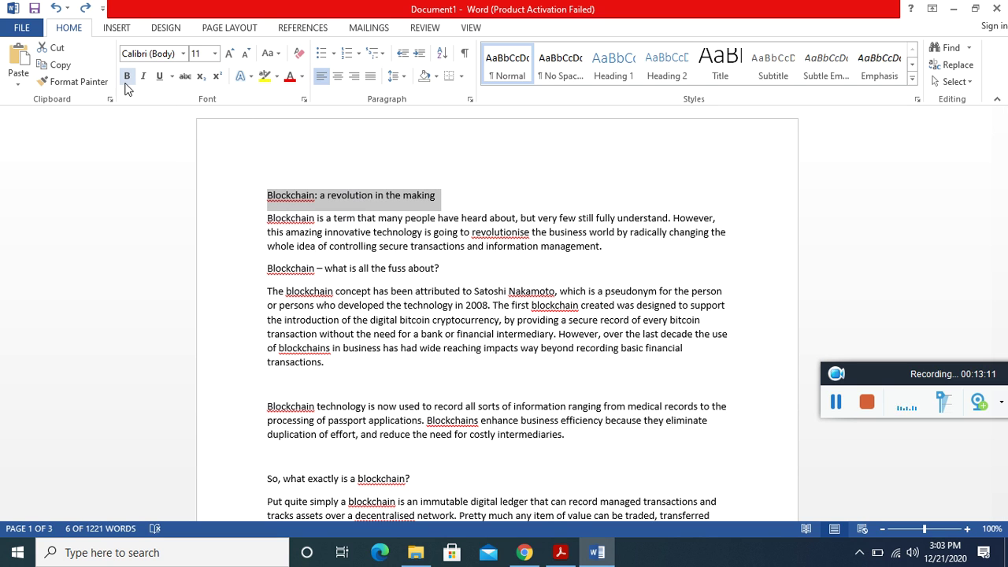
click(143, 79)
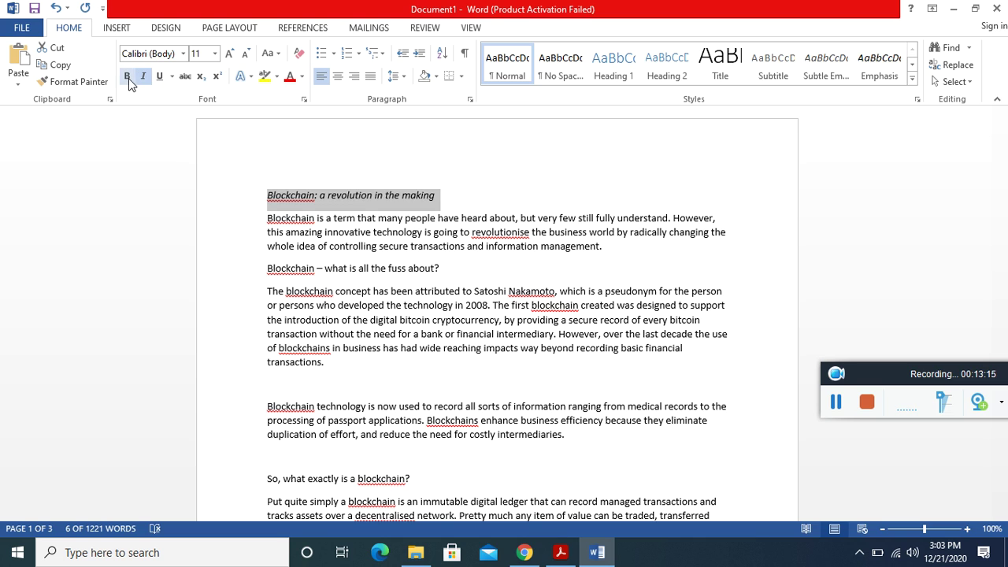
click(129, 78)
click(161, 78)
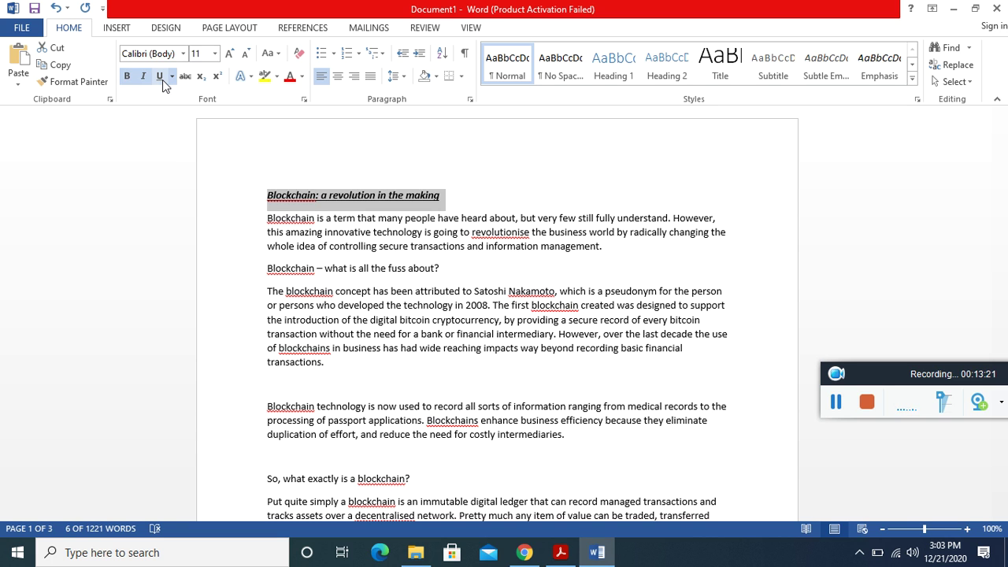
- Try font size 24 on the selected title, and settle on size 22
click(215, 55)
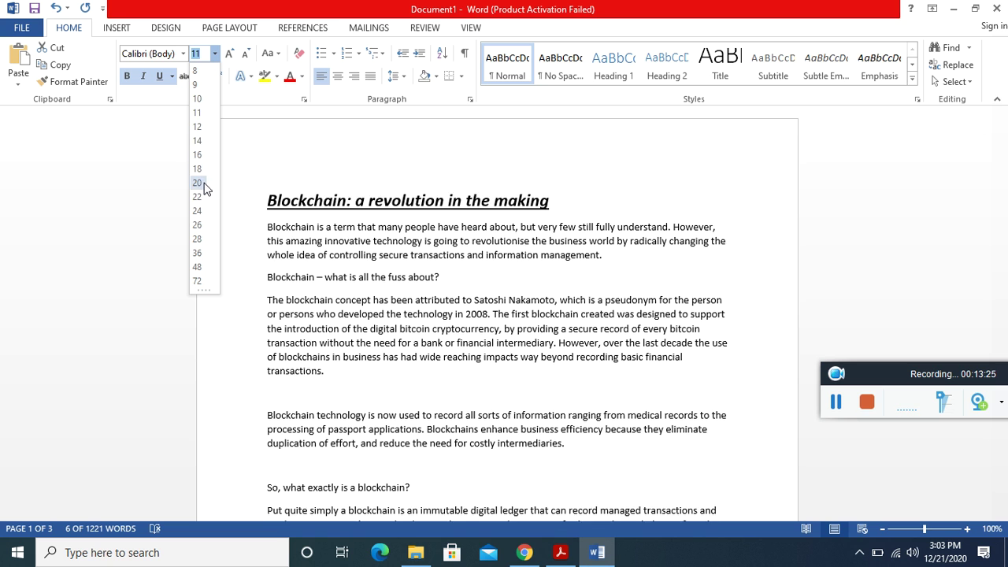
click(199, 211)
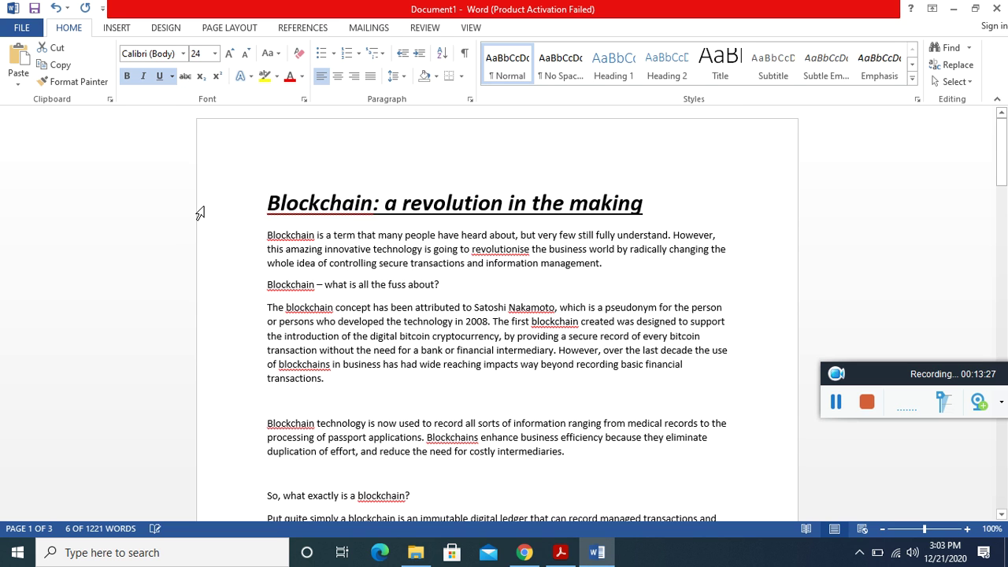
click(216, 55)
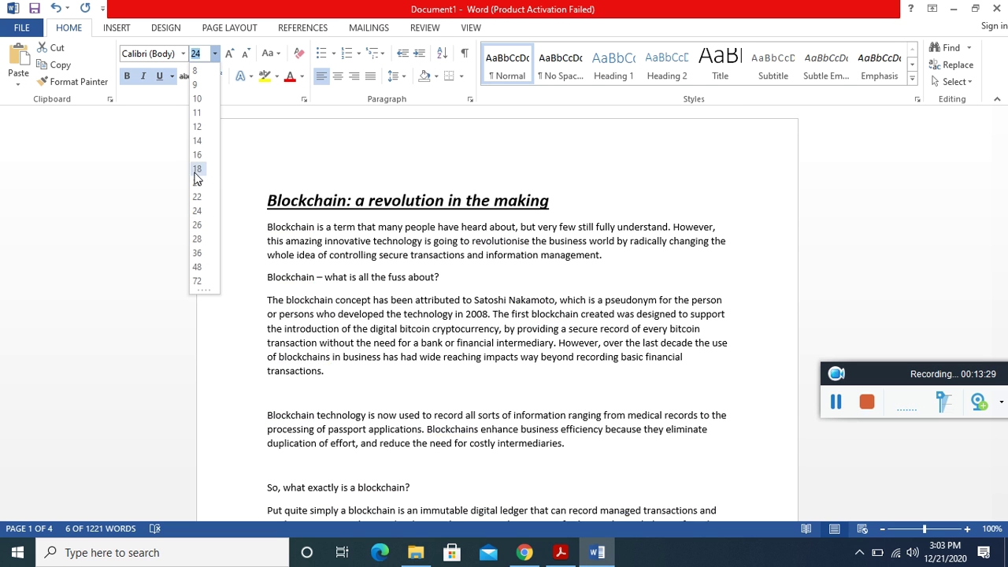
click(198, 197)
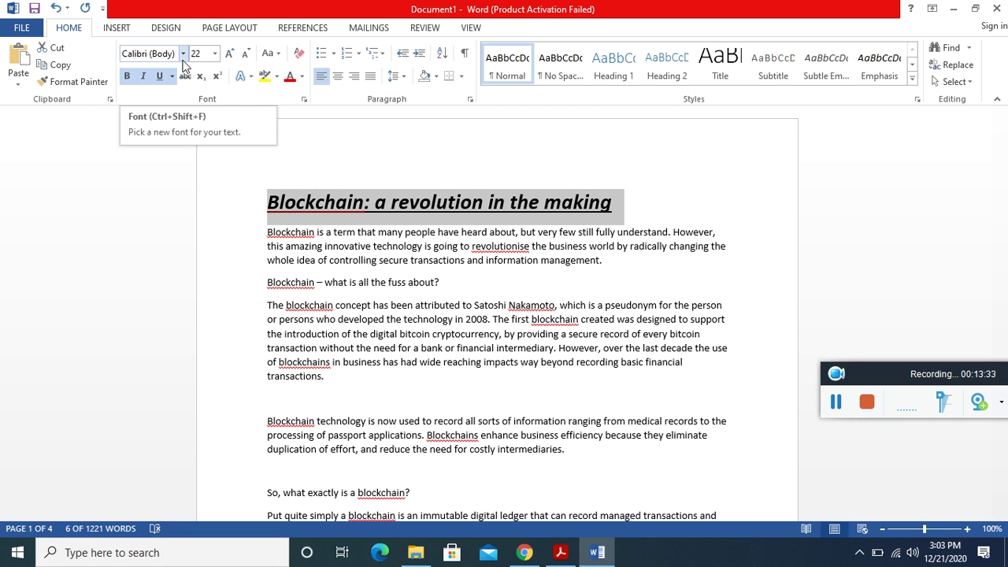
- Change the title's font to Times New Roman and clear the selection
click(183, 54)
click(183, 55)
key(ctrl+shift+f)
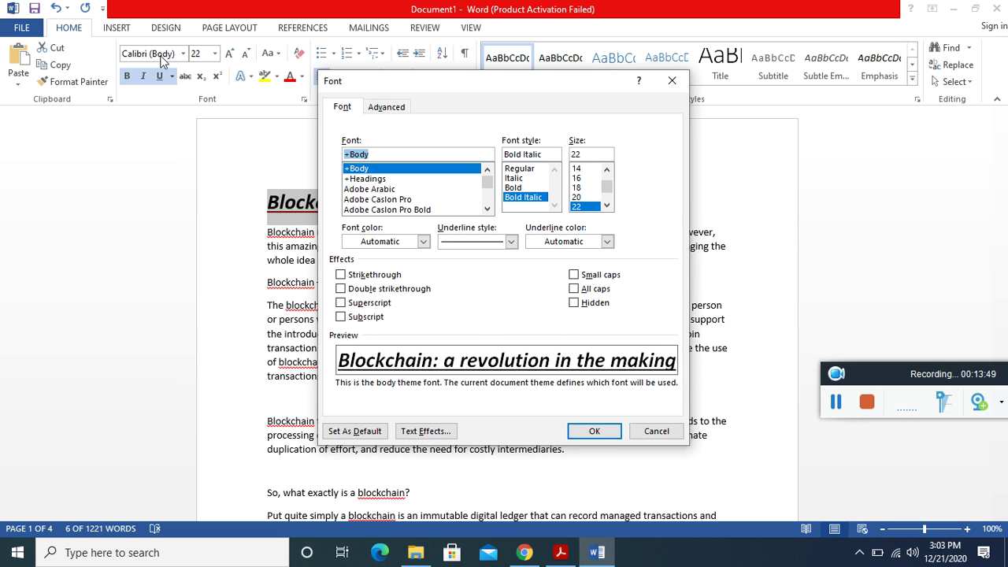
click(656, 431)
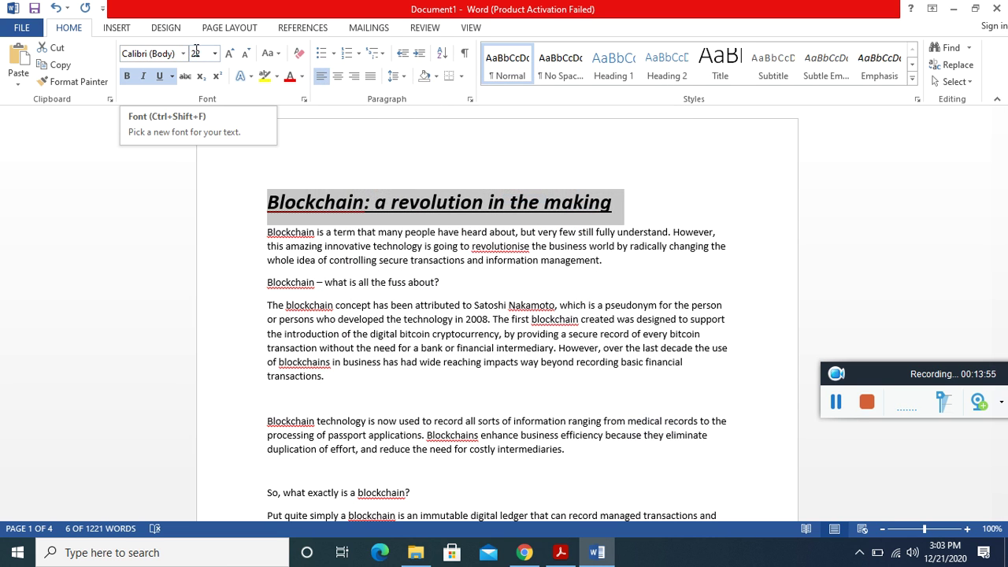
click(183, 52)
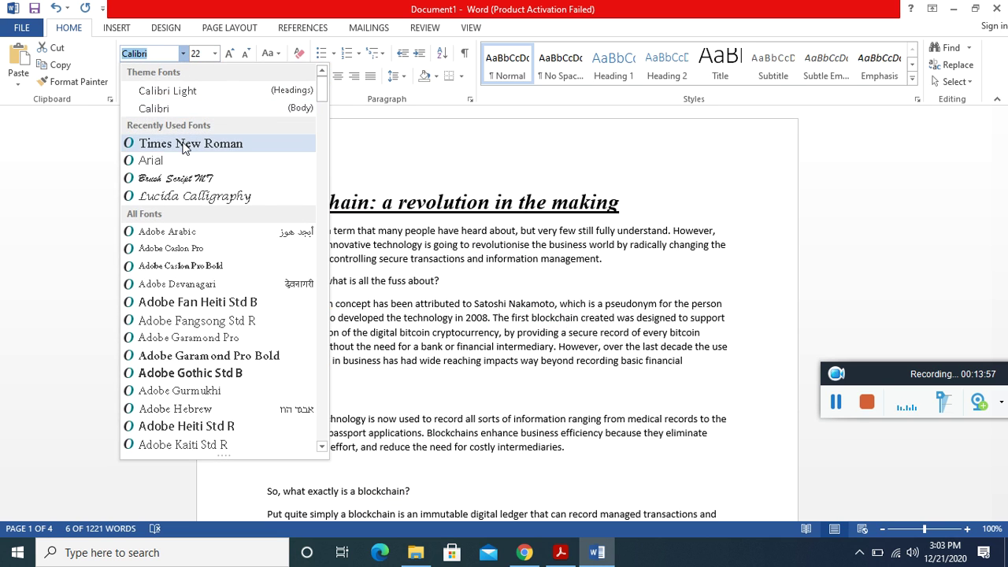
click(183, 145)
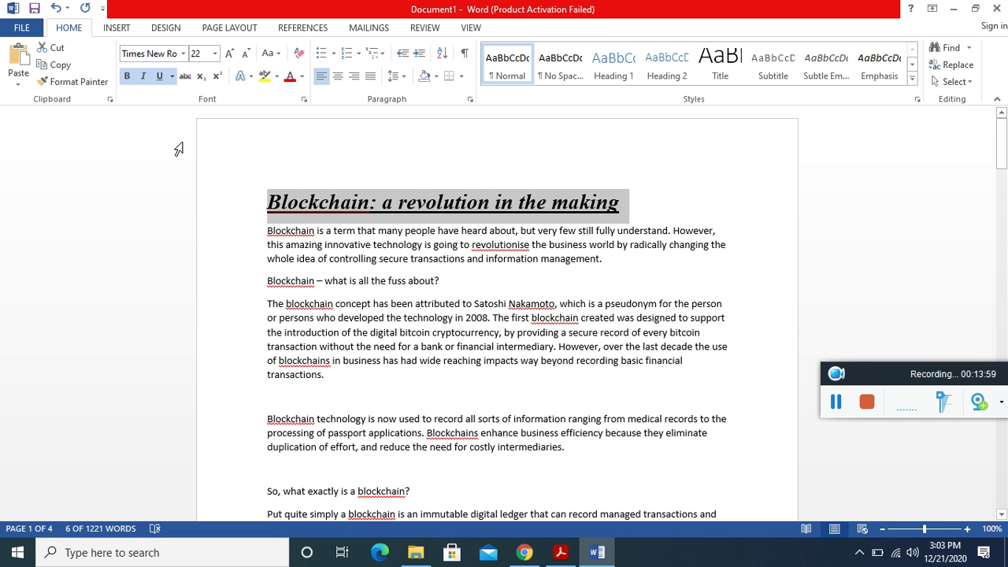
click(621, 201)
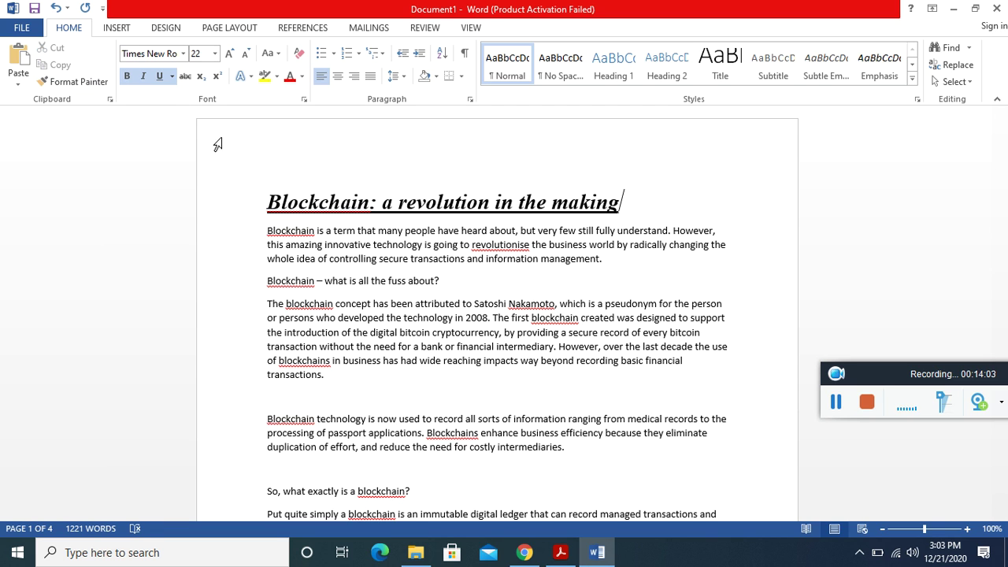
- Indent the first line of the opening paragraph below the title by one tab stop
click(268, 230)
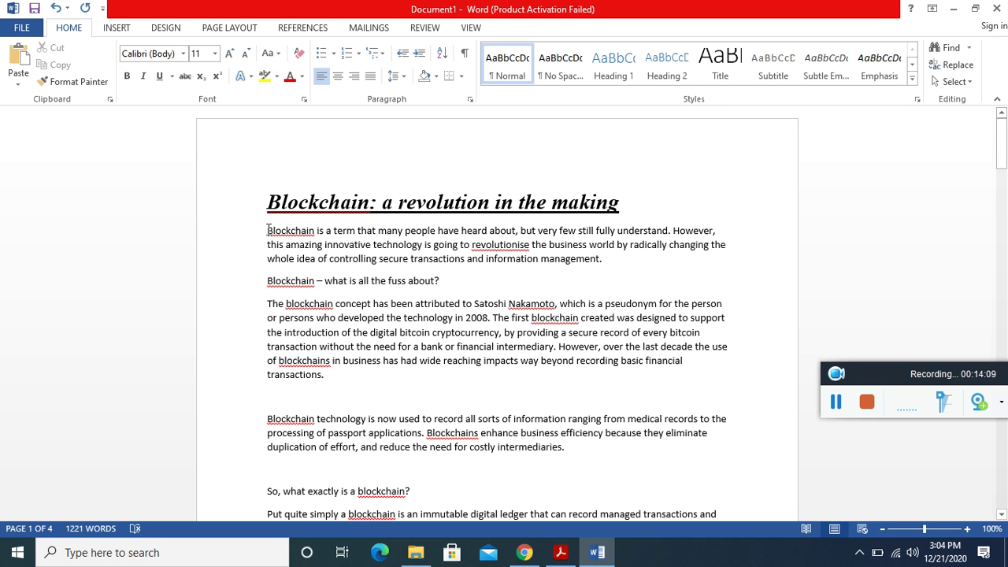
key(Tab)
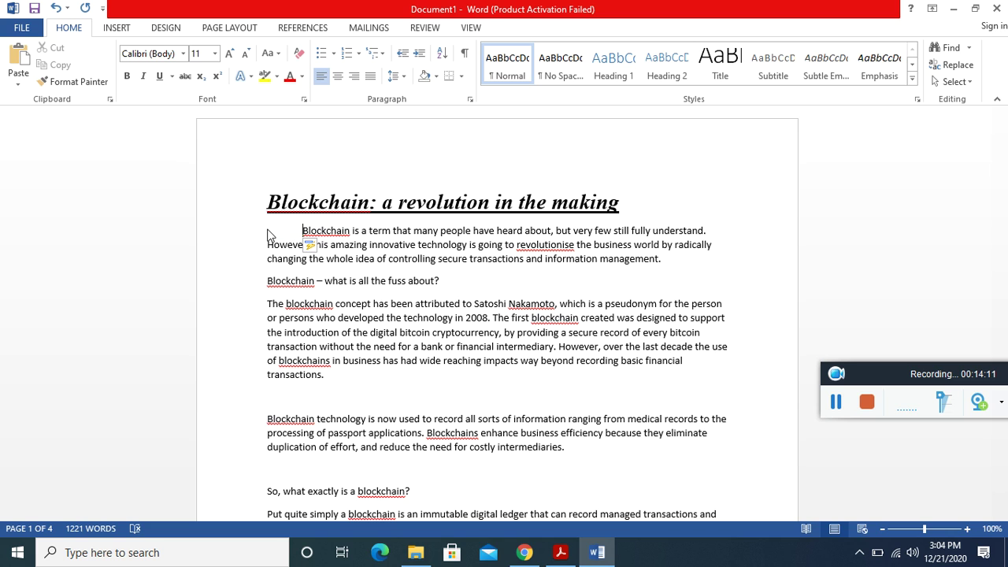
key(BackSpace)
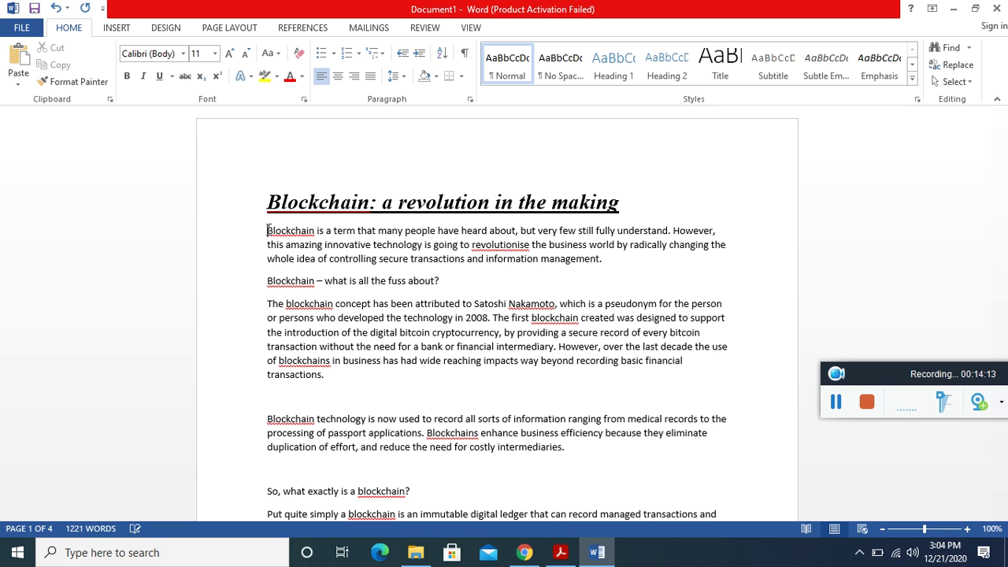
key(Tab)
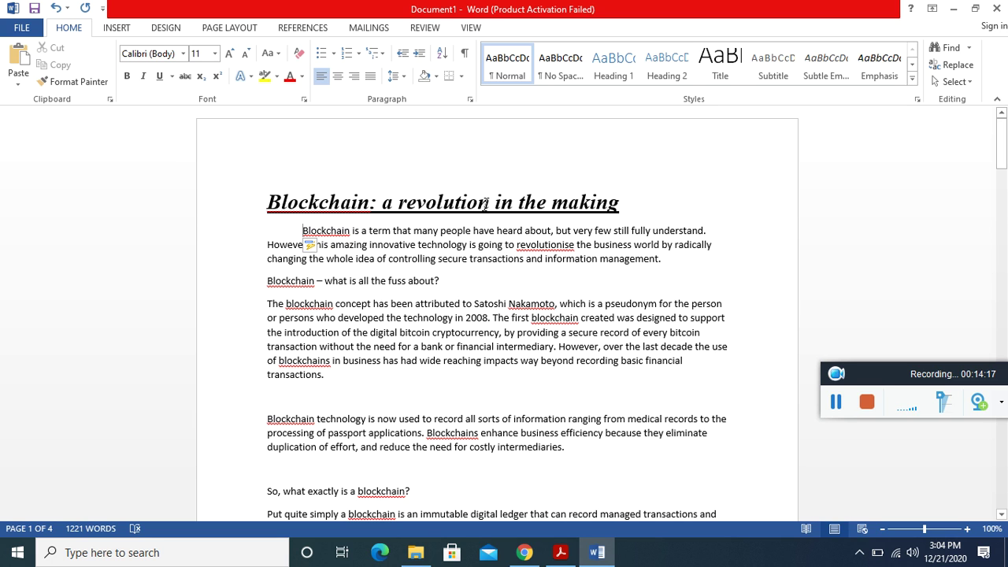
- Format the whole opening paragraph below the title in Times New Roman at size 12
drag(667, 257, 304, 230)
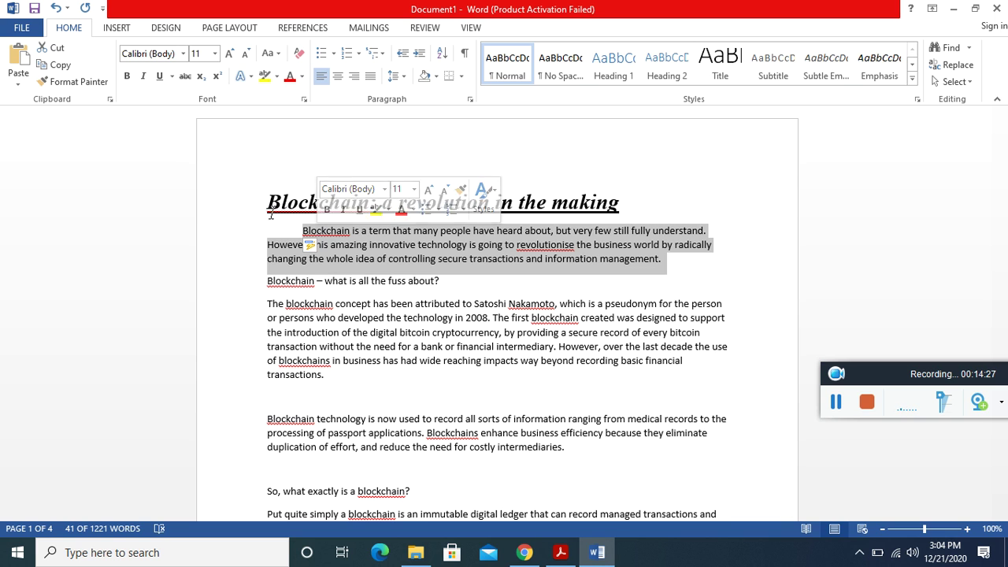
click(213, 53)
click(197, 138)
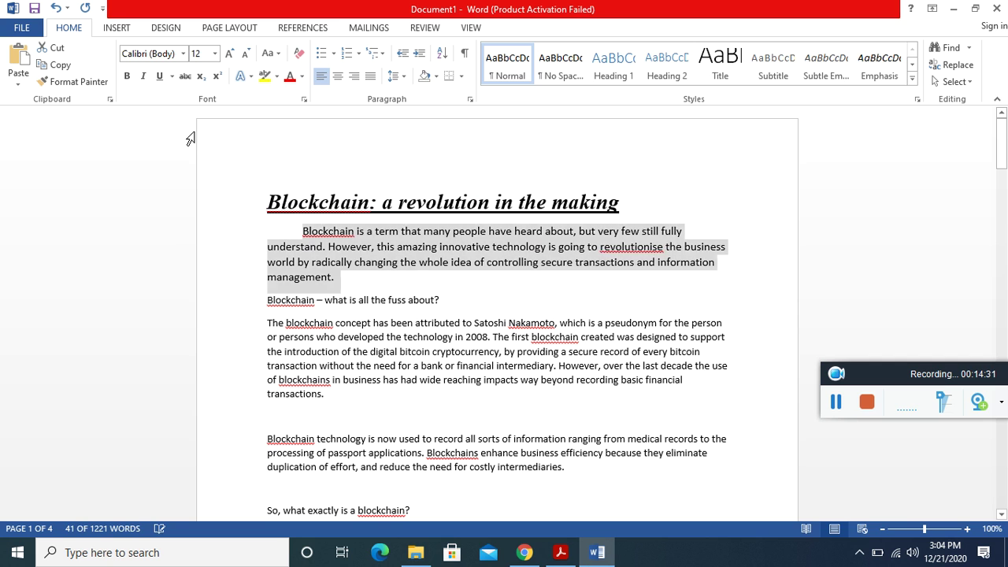
click(182, 53)
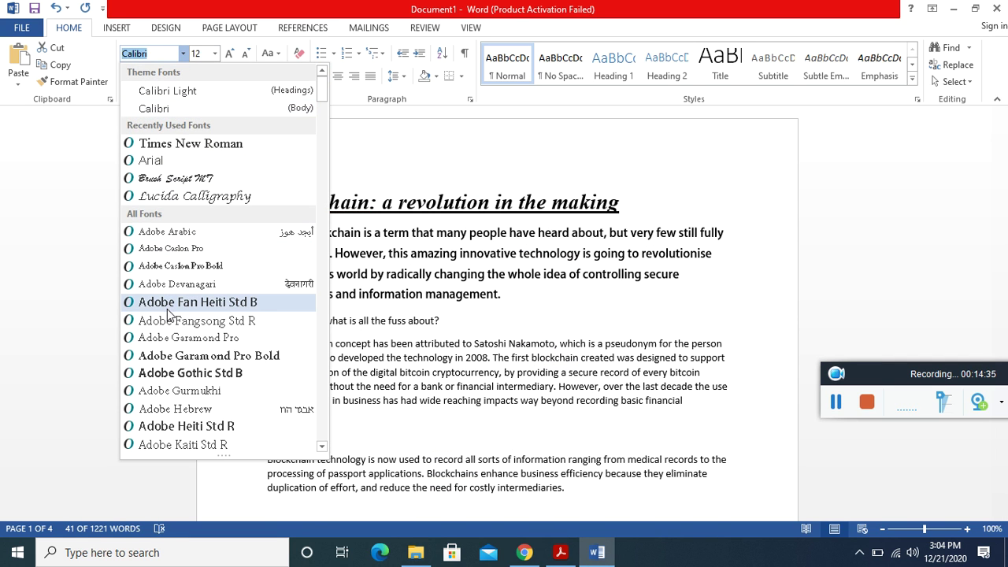
click(198, 145)
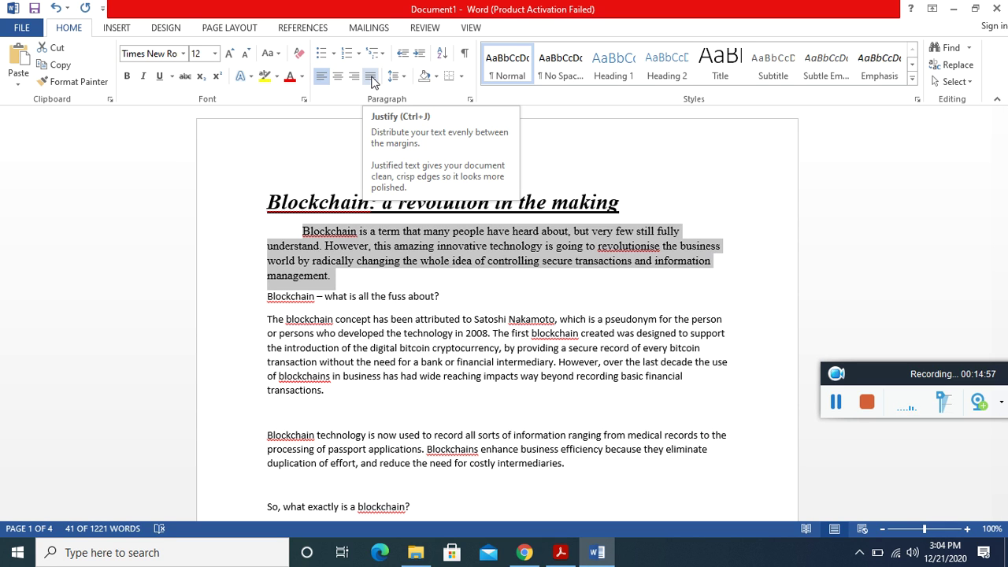
- Try justified, right, centre and left alignment on the opening paragraph, and finish with it justified
click(371, 76)
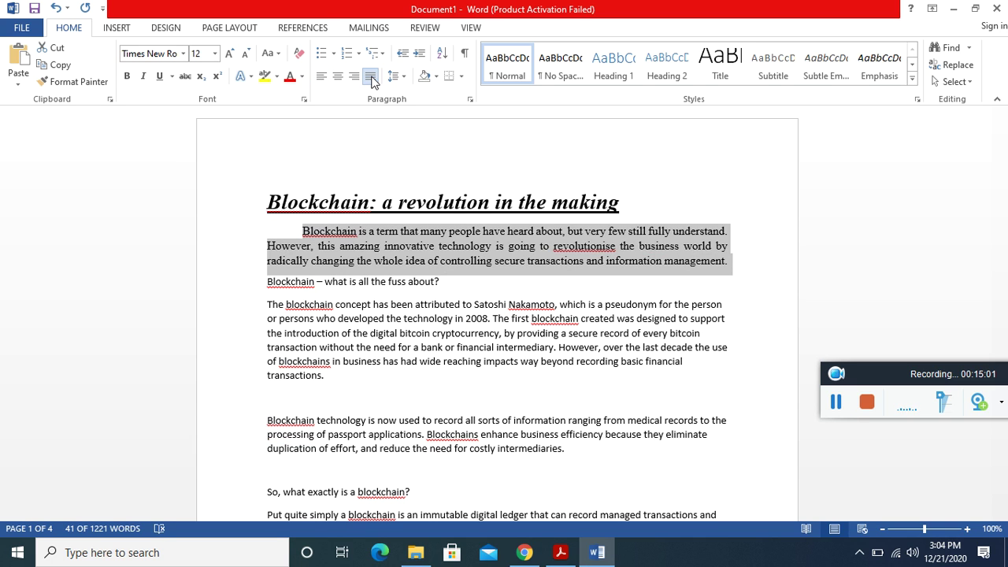
click(358, 77)
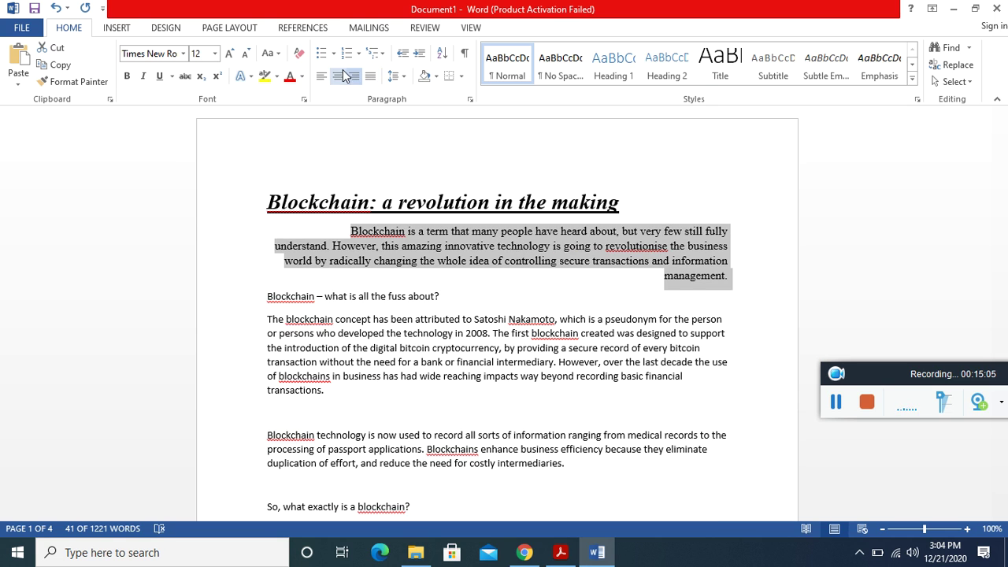
click(338, 76)
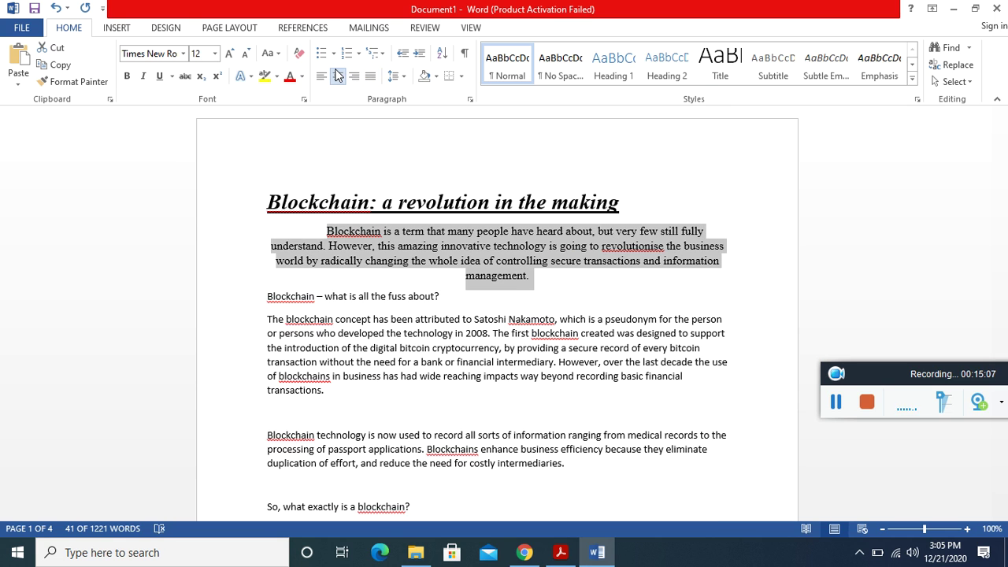
click(321, 76)
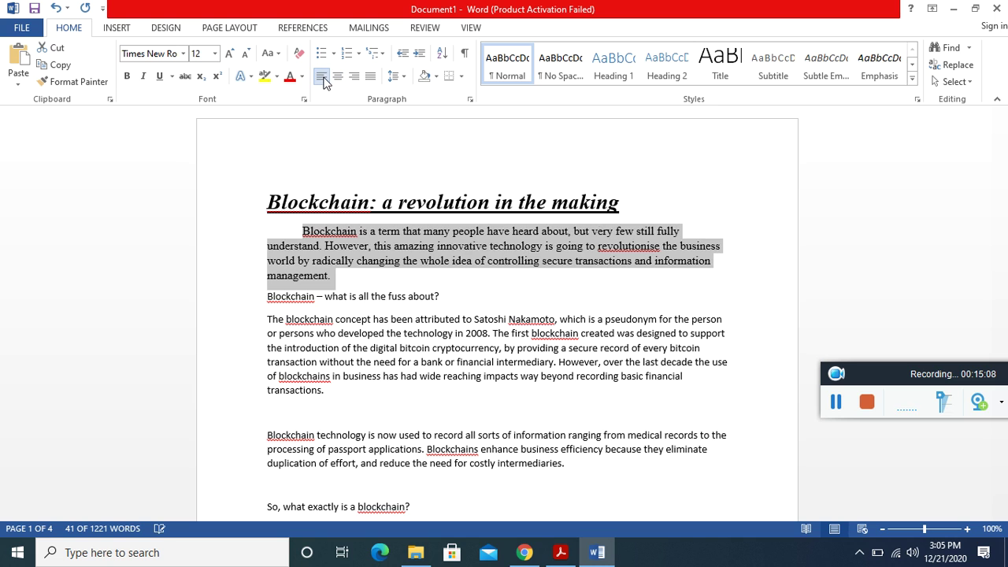
click(372, 78)
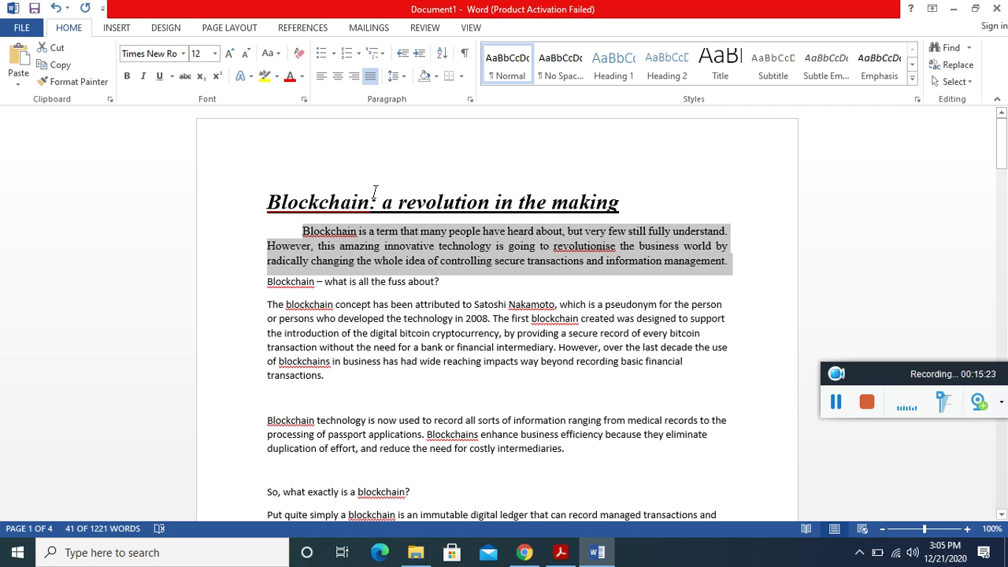
- Set the opening paragraph's line spacing to 1.5 and clear the selection
click(405, 81)
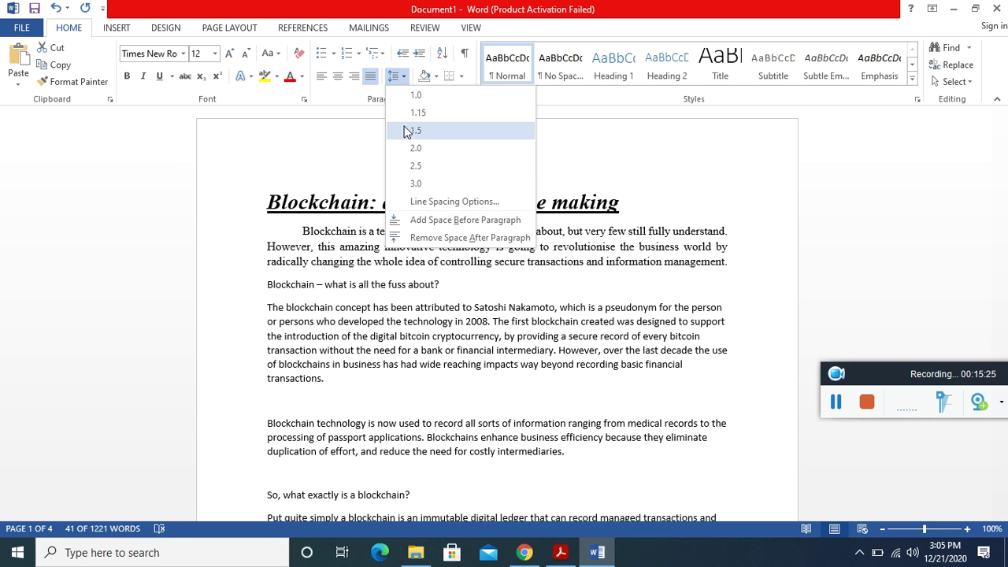
click(406, 132)
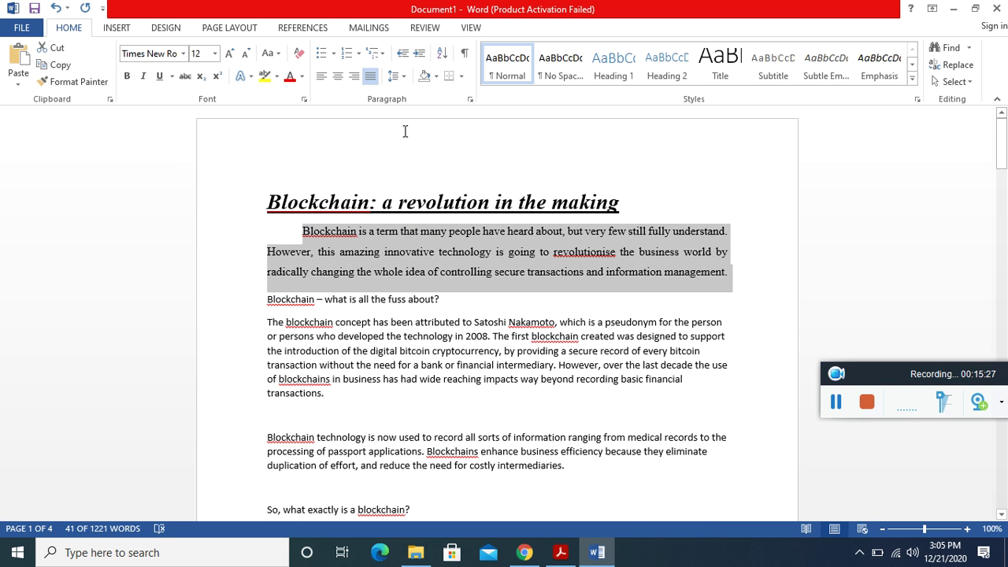
click(460, 310)
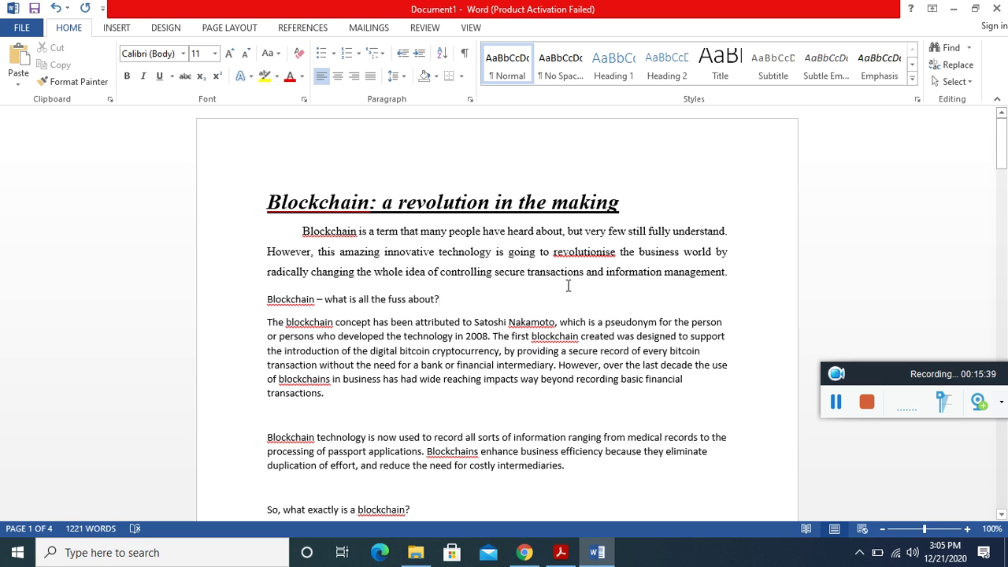
click(507, 202)
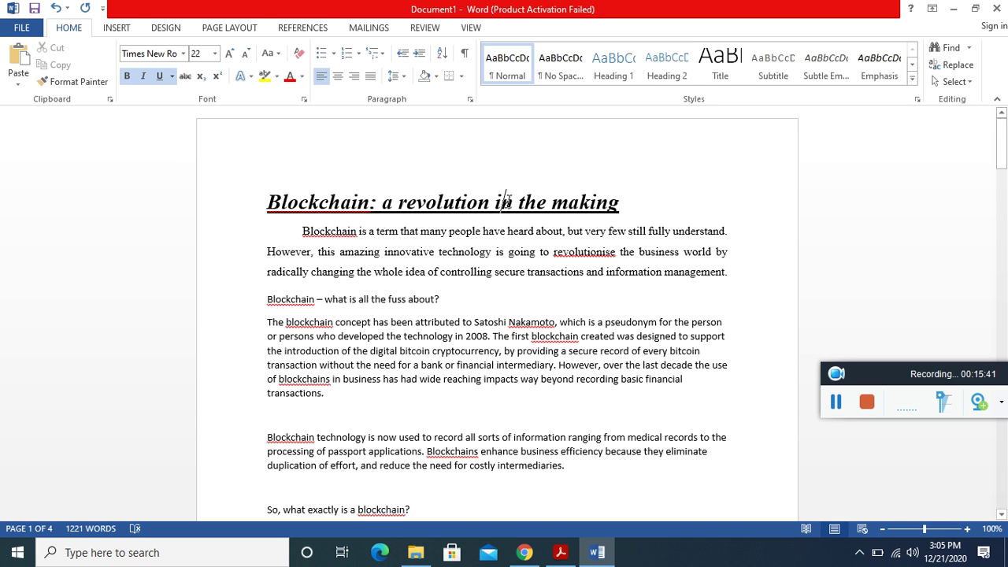
drag(495, 201, 289, 201)
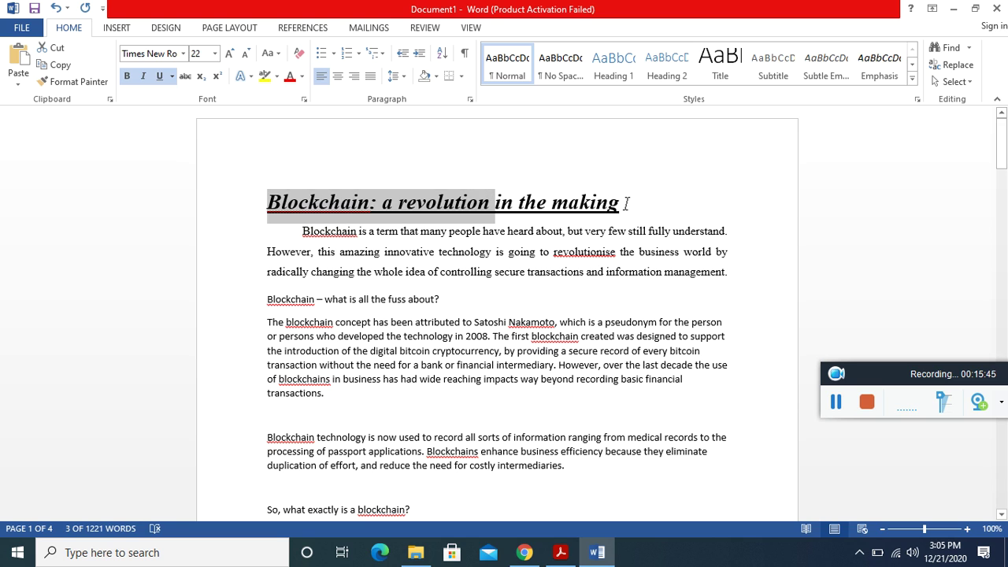
click(626, 202)
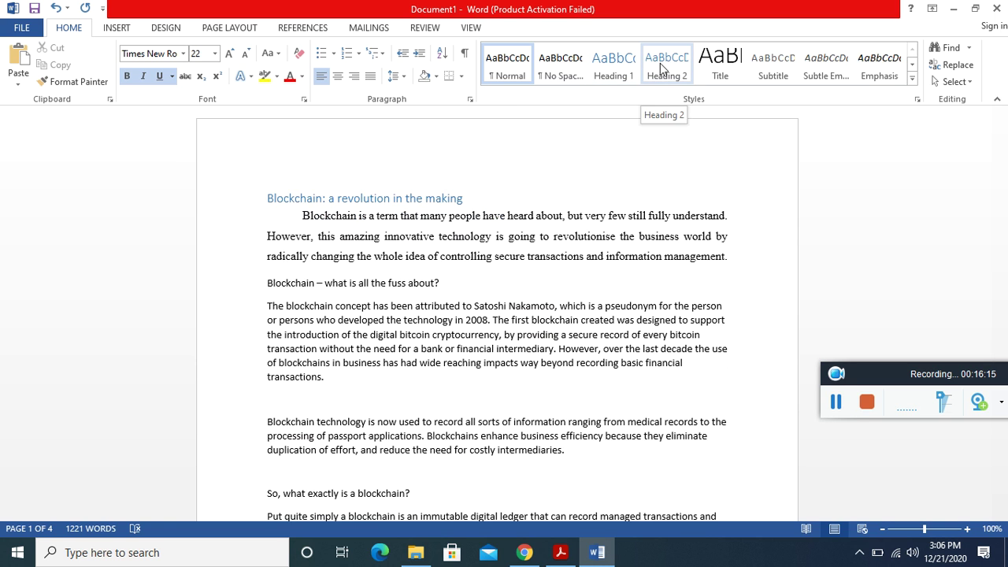
drag(625, 202, 463, 185)
click(463, 184)
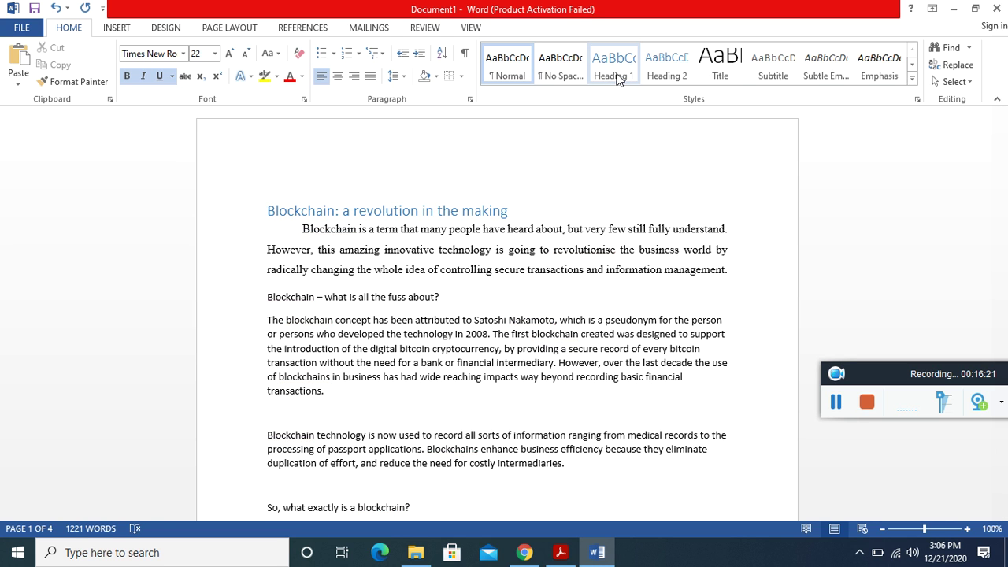
- Modify the Heading 1 style to use Times New Roman at size 20
right_click(619, 78)
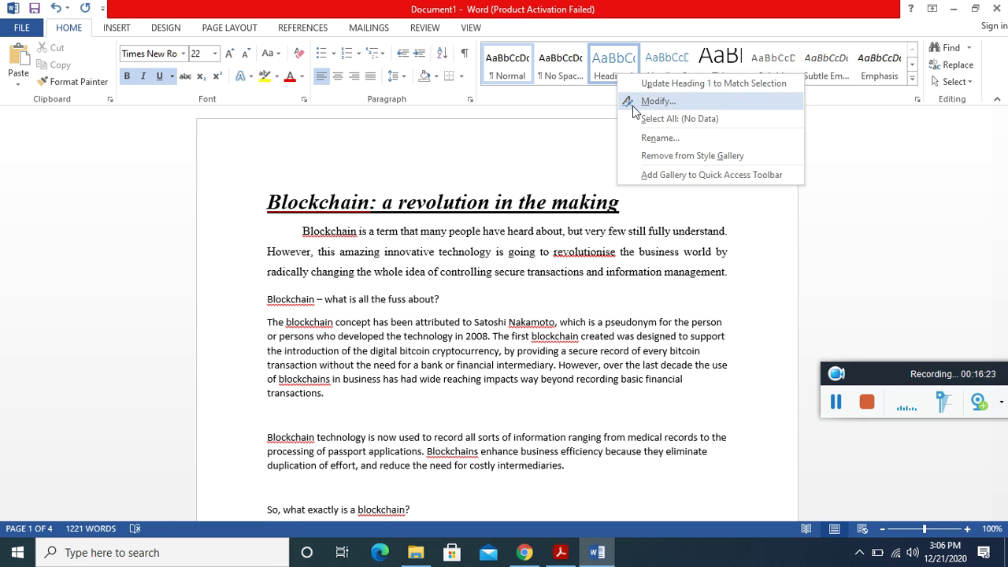
click(632, 106)
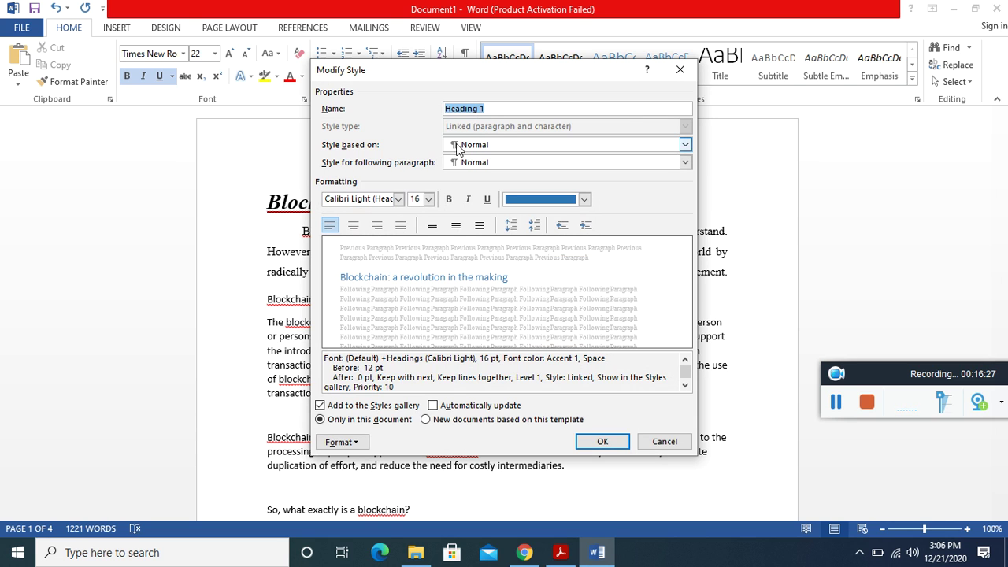
click(398, 198)
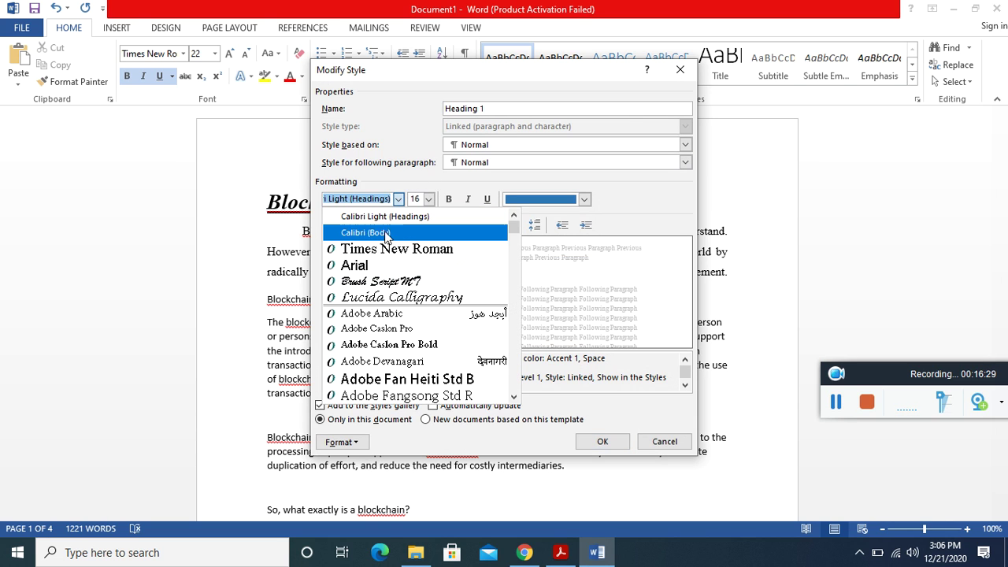
click(386, 250)
click(429, 199)
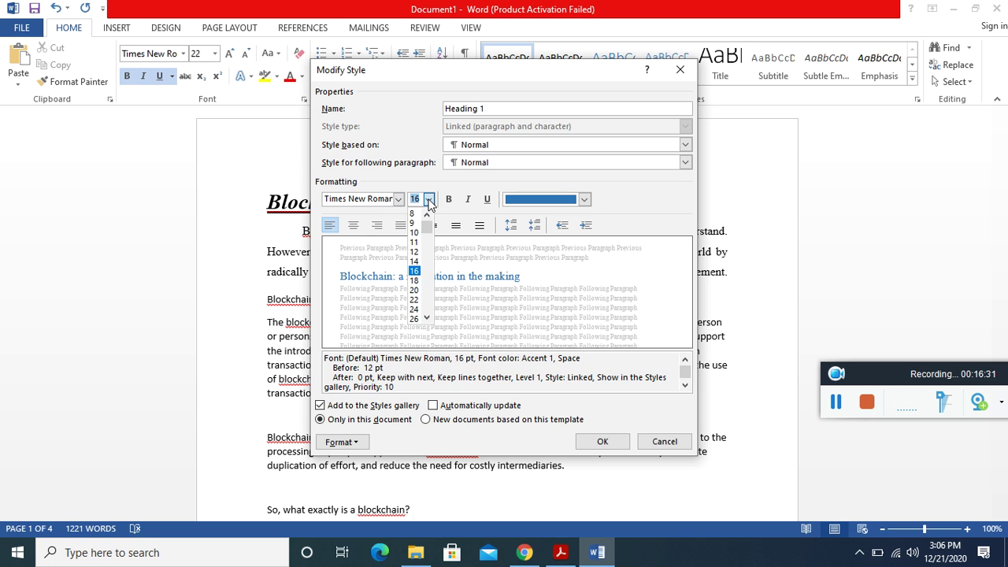
click(415, 291)
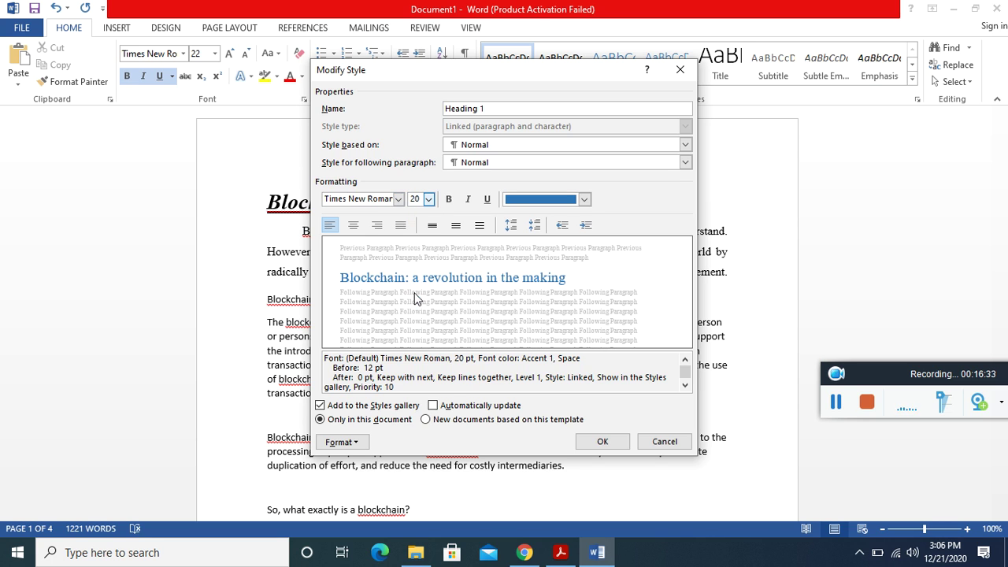
- Try a dark brown font colour for the Heading 1 style, and settle on the darkest blue Accent 1 shade
click(584, 199)
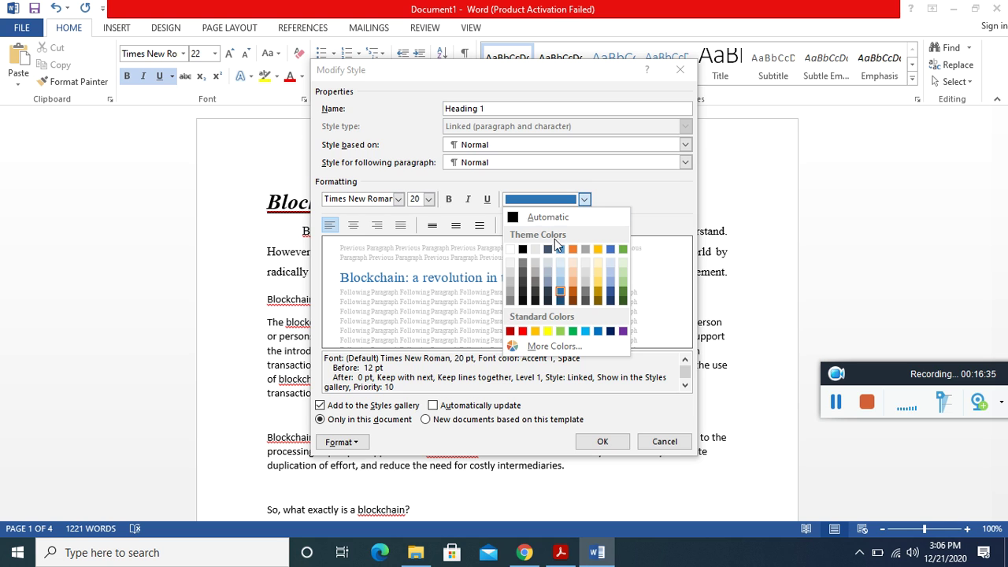
click(574, 300)
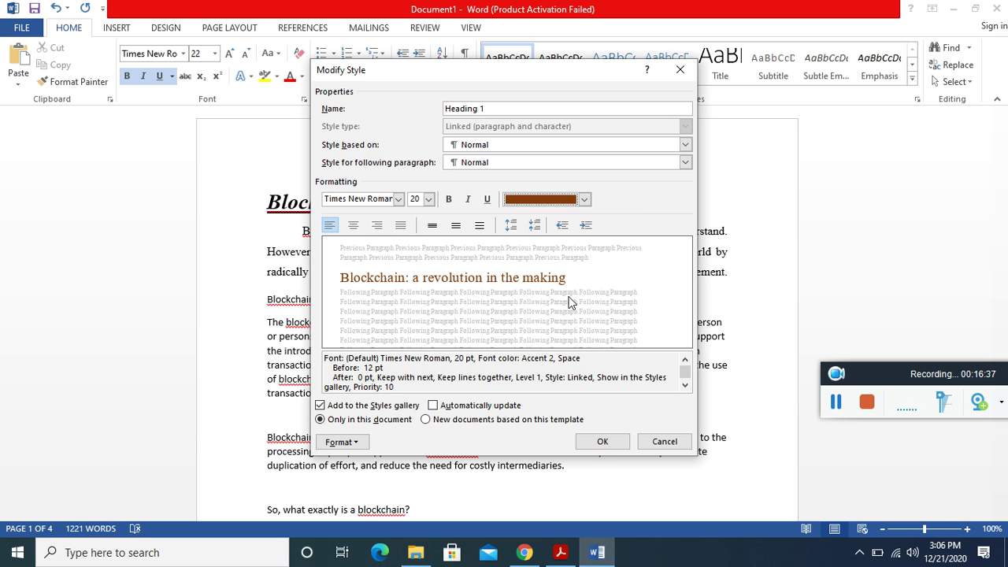
click(585, 200)
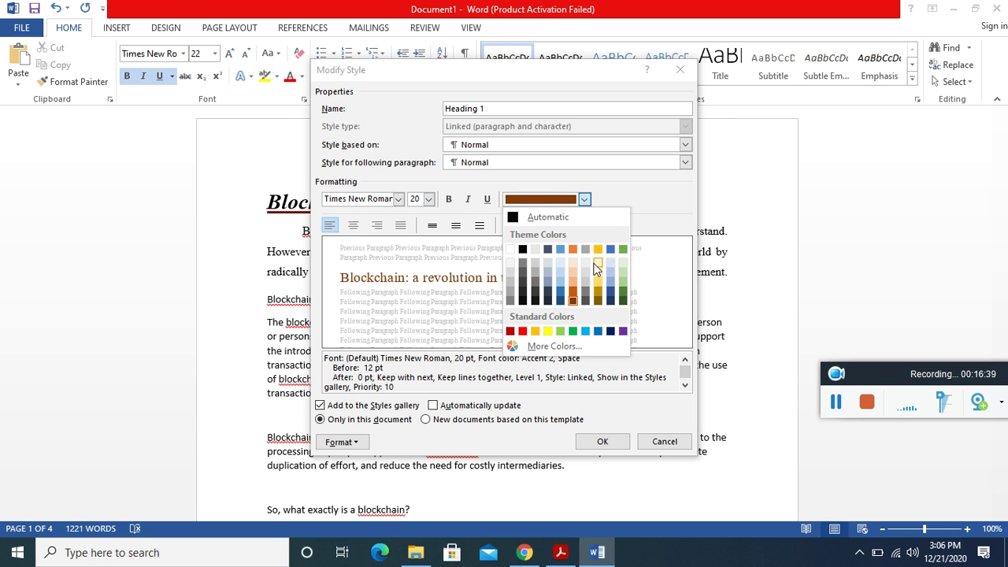
click(560, 300)
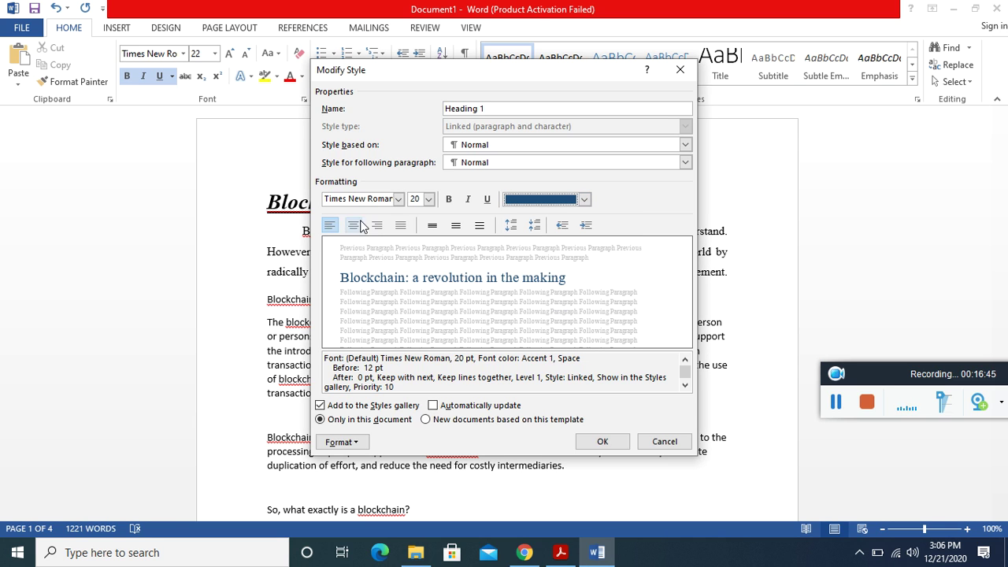
- Justify the Heading 1 style and increase its paragraph spacing to 18 pt before and 6 pt after
click(400, 225)
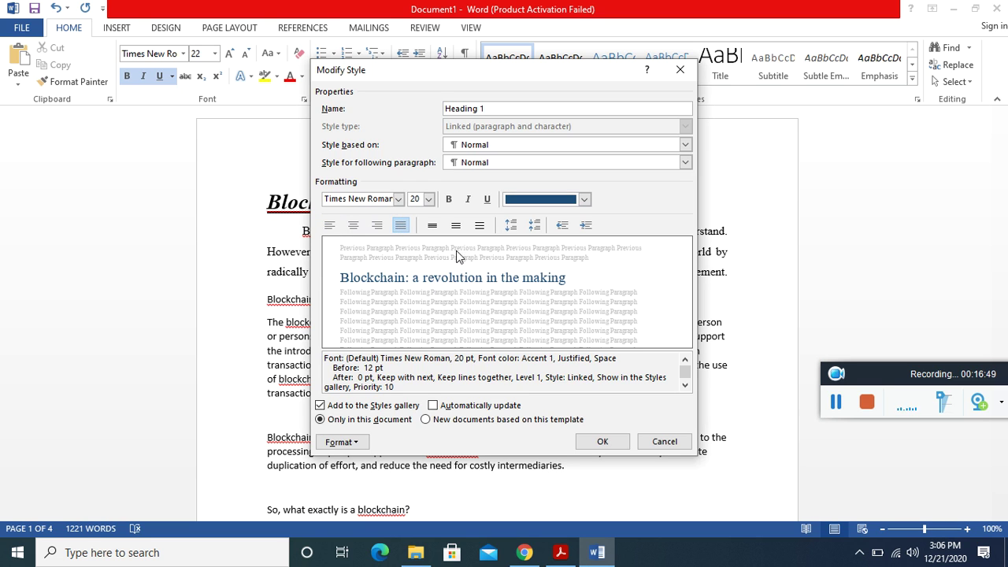
click(512, 225)
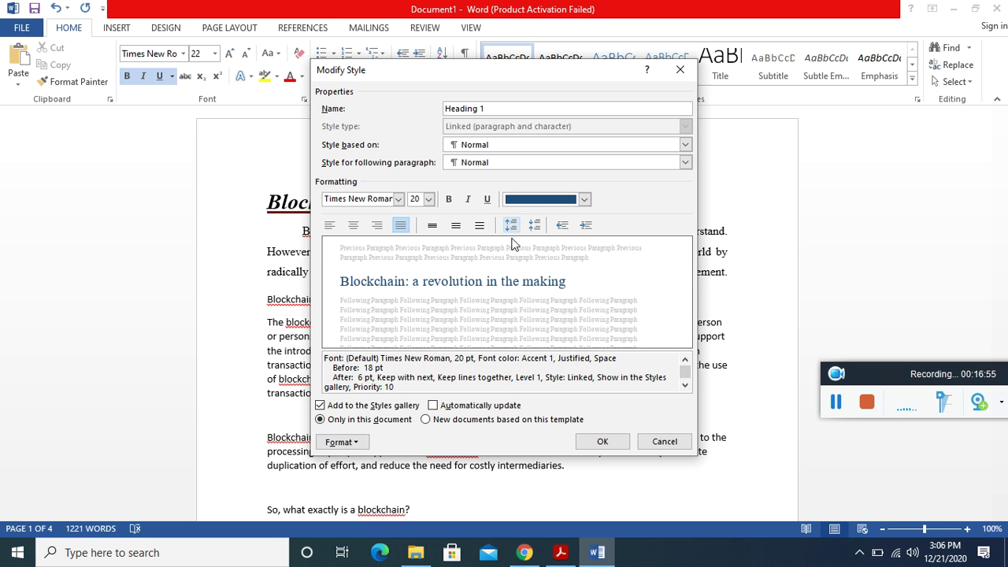
click(535, 226)
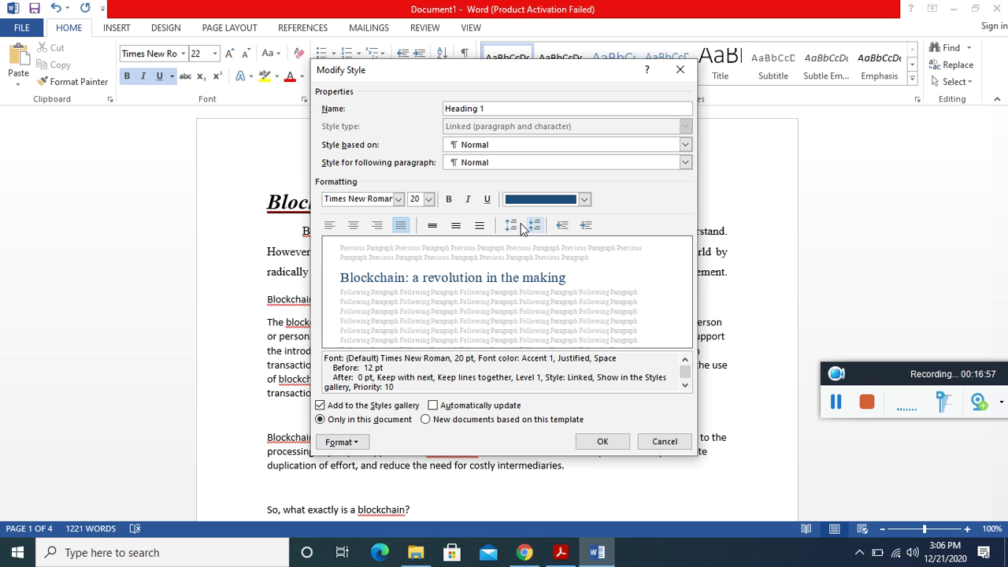
click(512, 225)
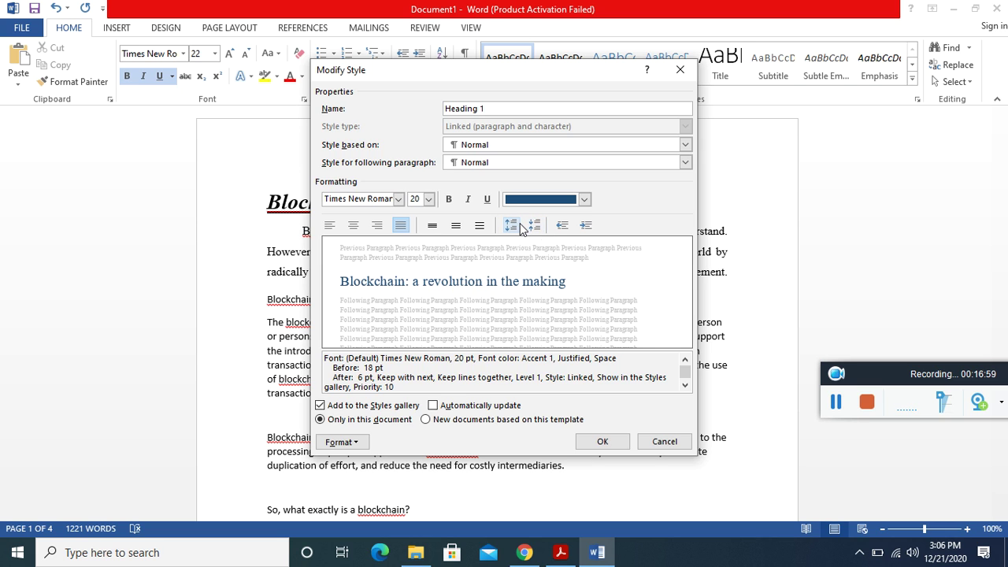
- Try increasing and decreasing the left indent of the Heading 1 style, and return it to no indent
click(587, 226)
click(588, 226)
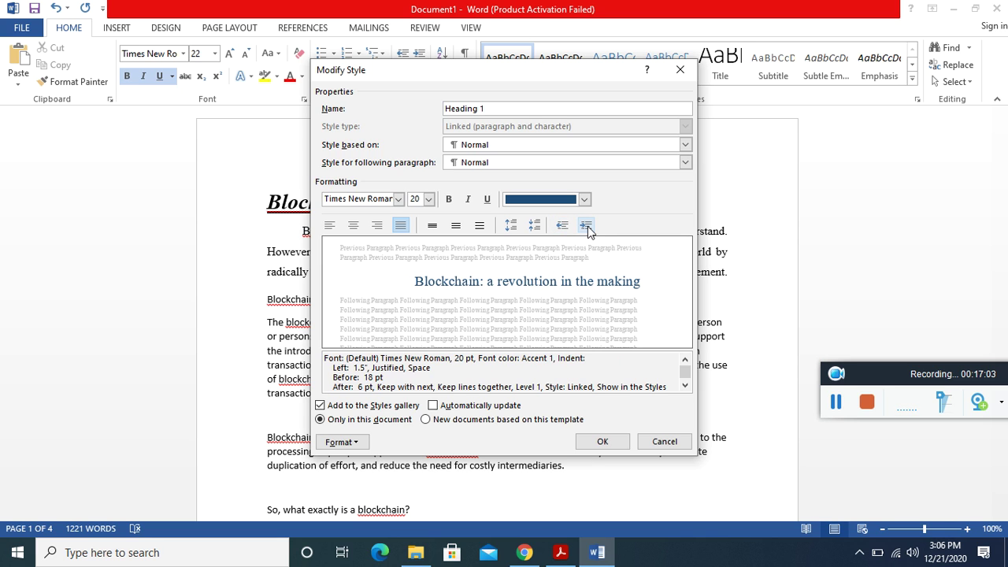
click(562, 227)
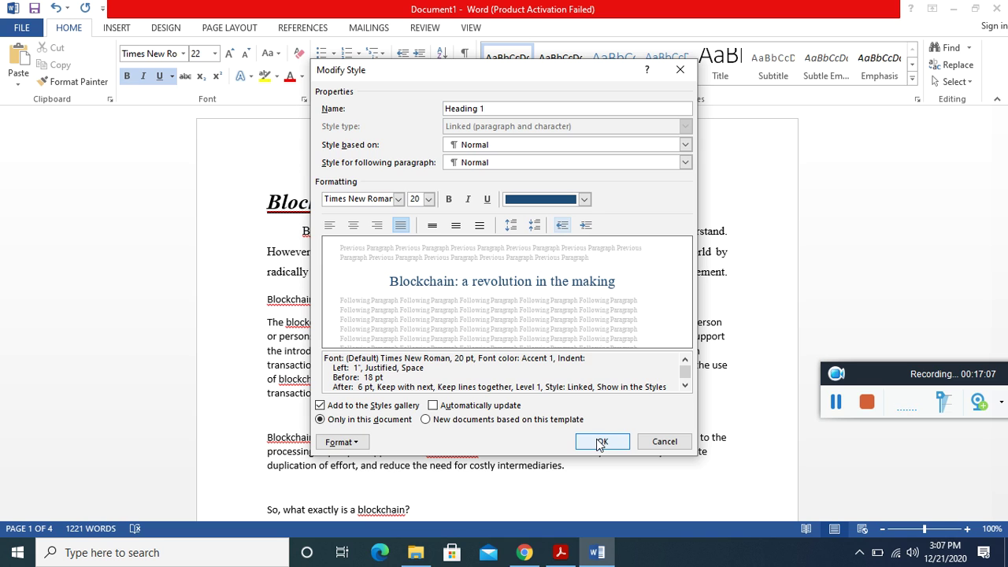
click(563, 226)
click(562, 227)
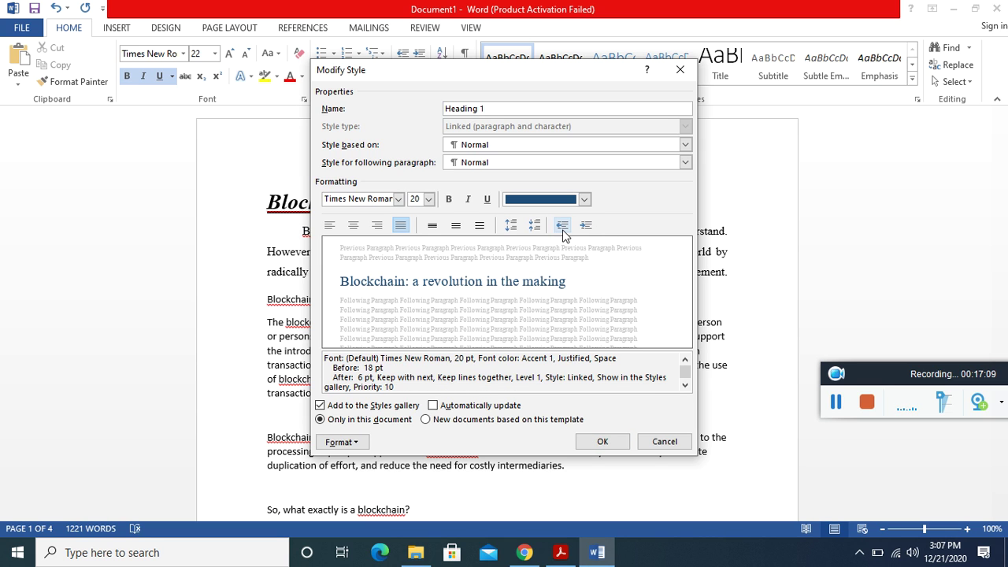
click(586, 227)
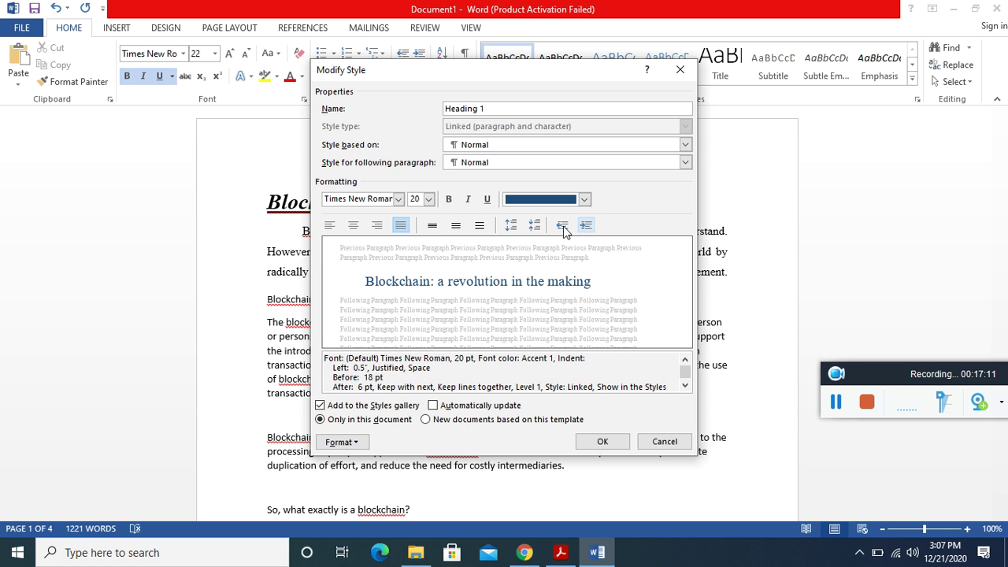
click(563, 226)
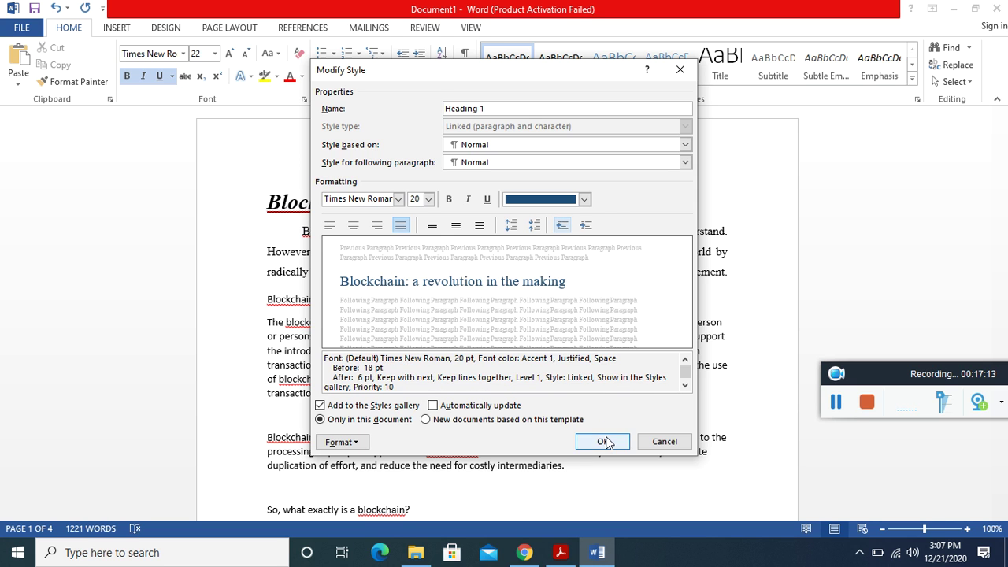
- Save the Heading 1 style changes and apply the style to the article's title
click(603, 442)
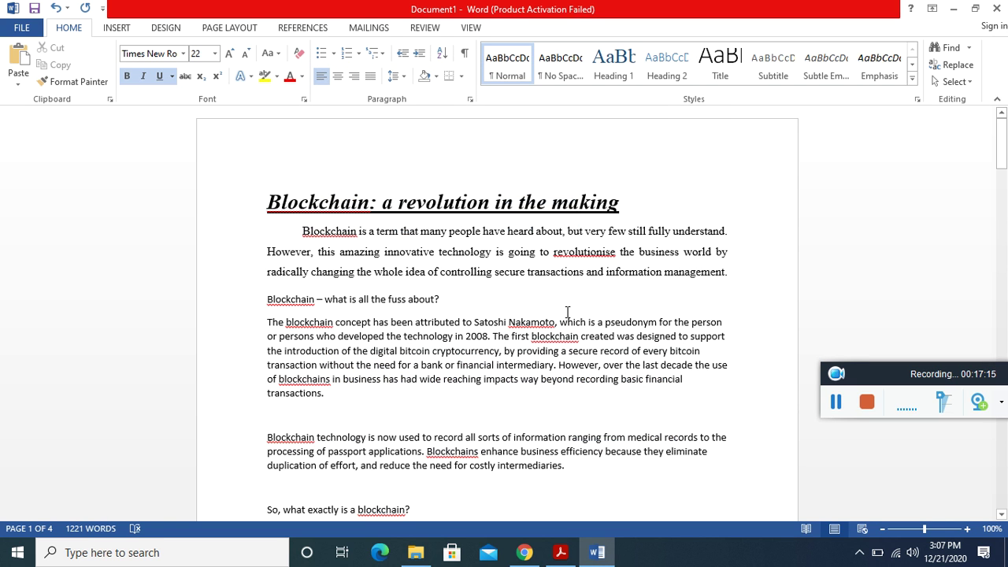
drag(624, 205, 267, 187)
click(590, 68)
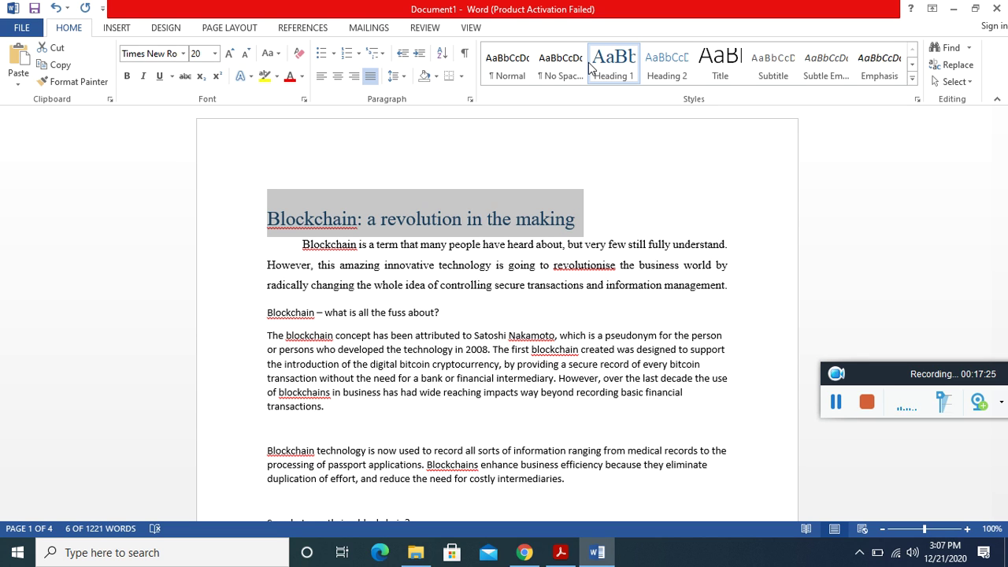
- Modify the Heading 1 style again to add bold, italic and underline
right_click(599, 70)
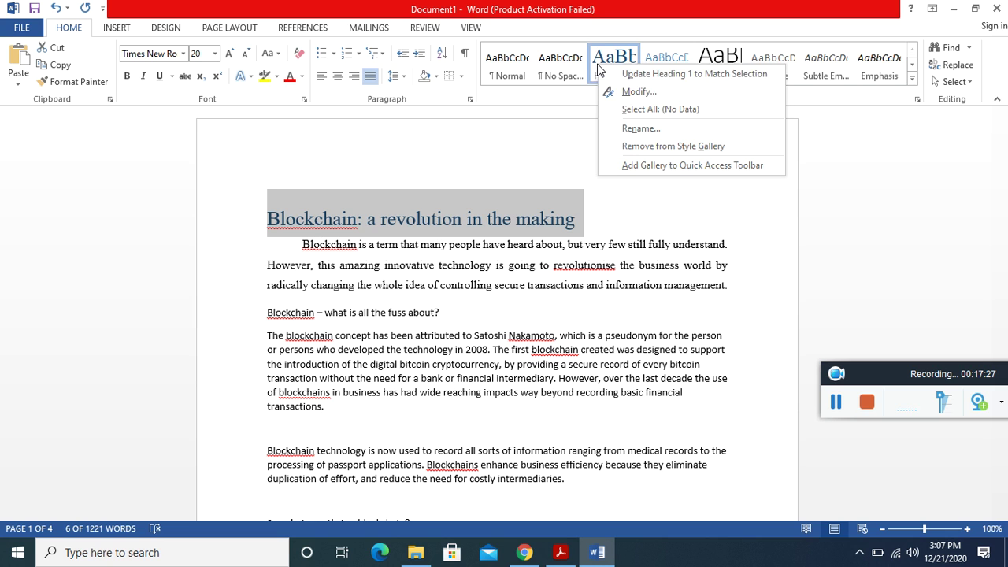
click(630, 93)
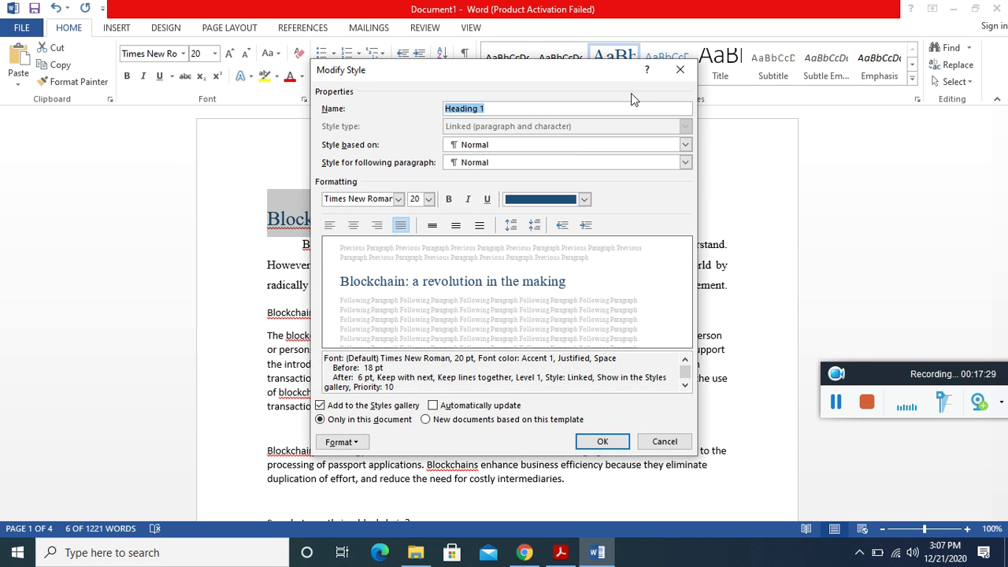
click(453, 199)
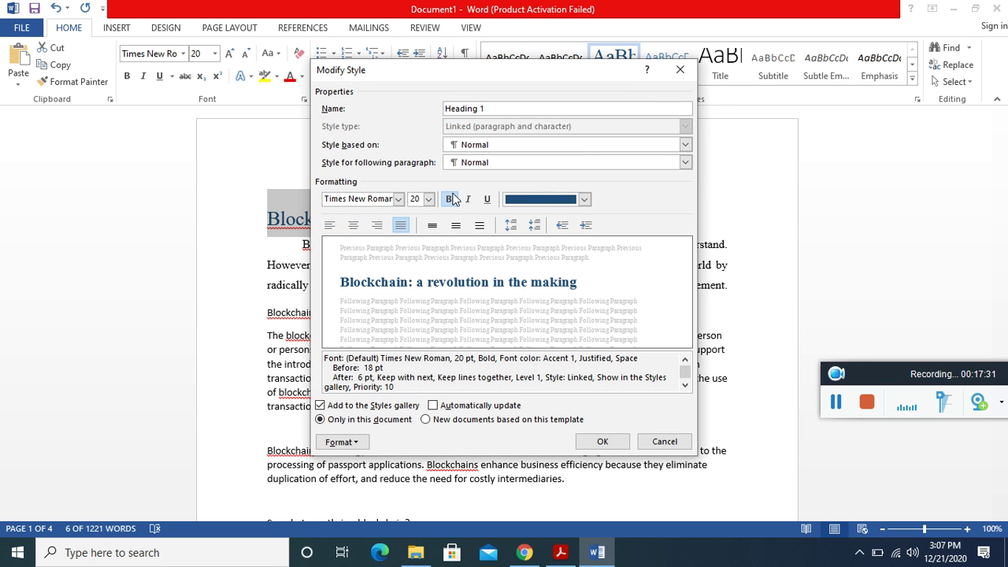
click(468, 200)
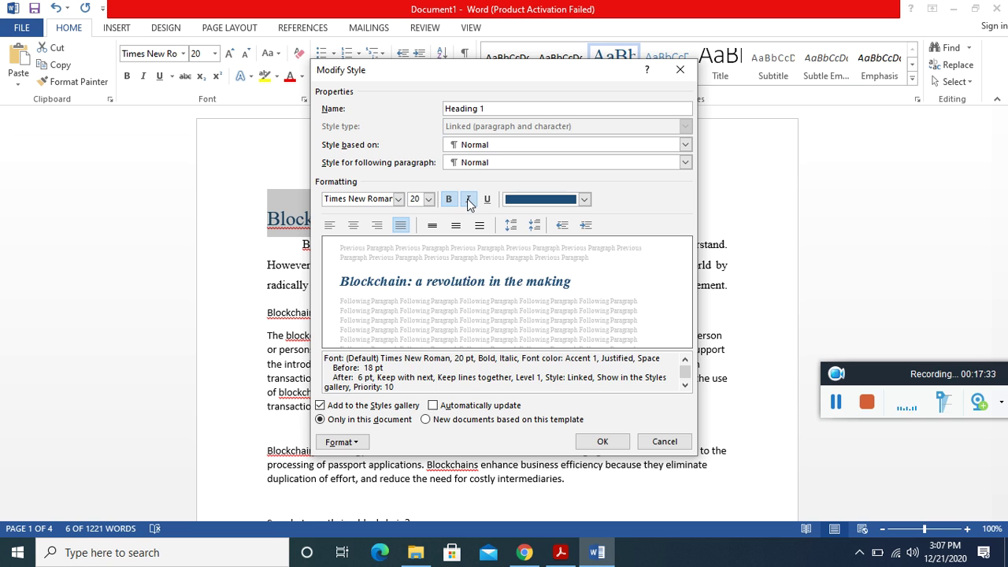
click(488, 199)
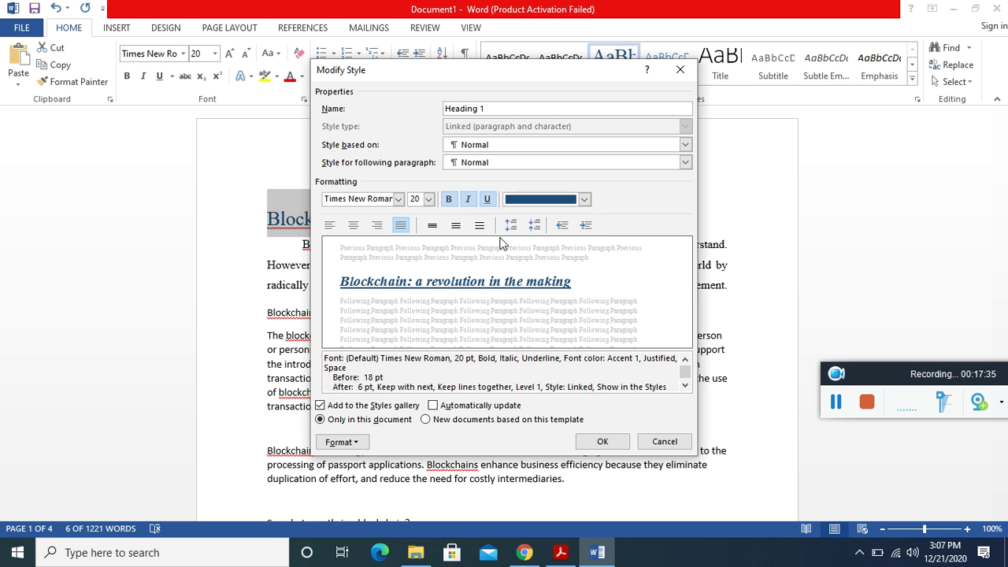
click(586, 449)
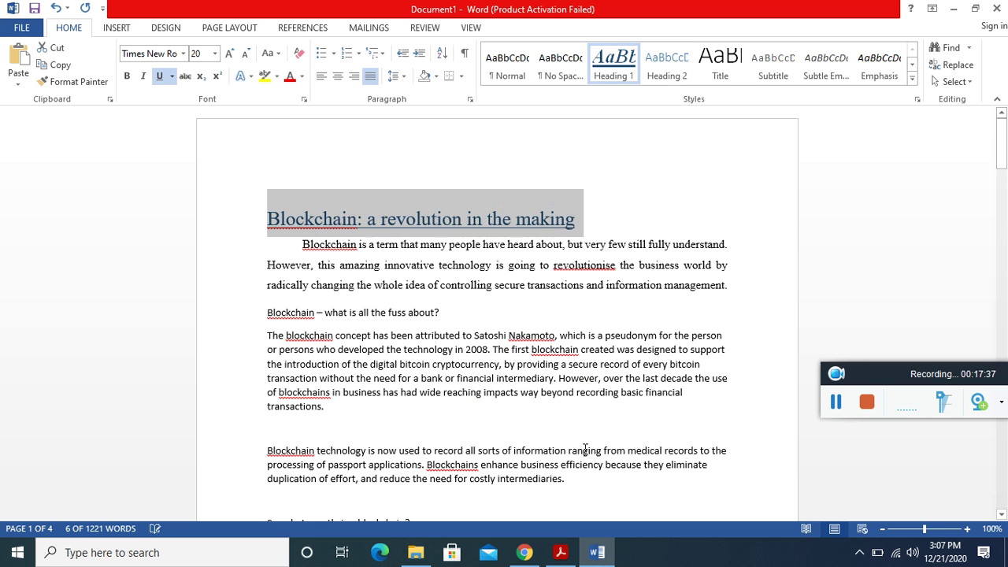
- Reapply the modified Heading 1 style to the whole title, and reselect the title line
click(598, 192)
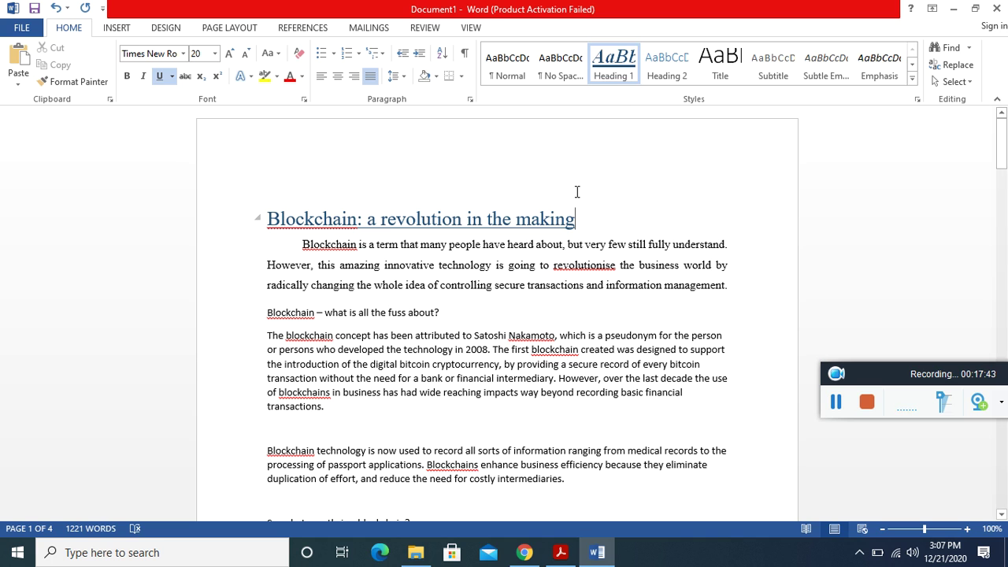
drag(580, 219, 267, 219)
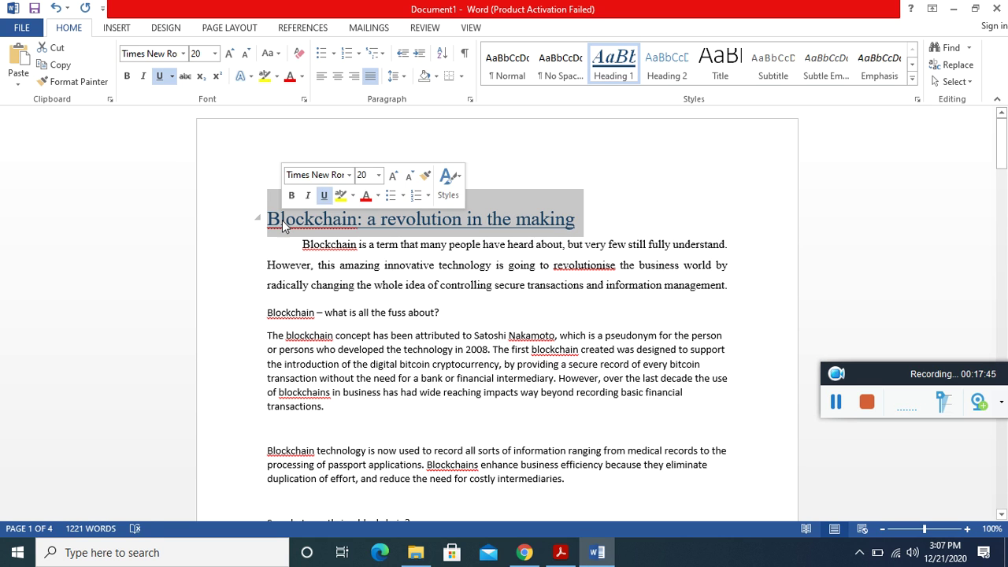
click(605, 71)
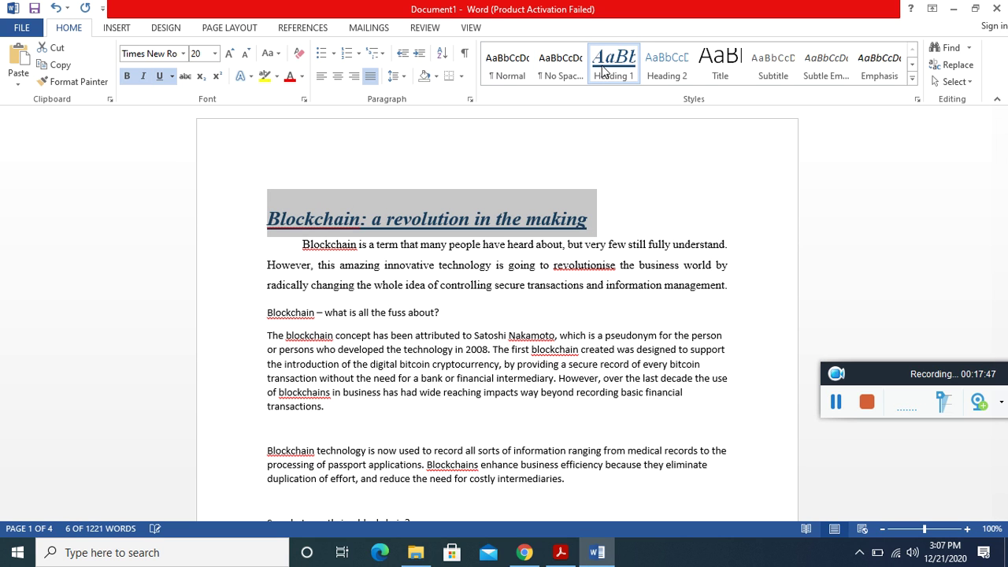
click(608, 217)
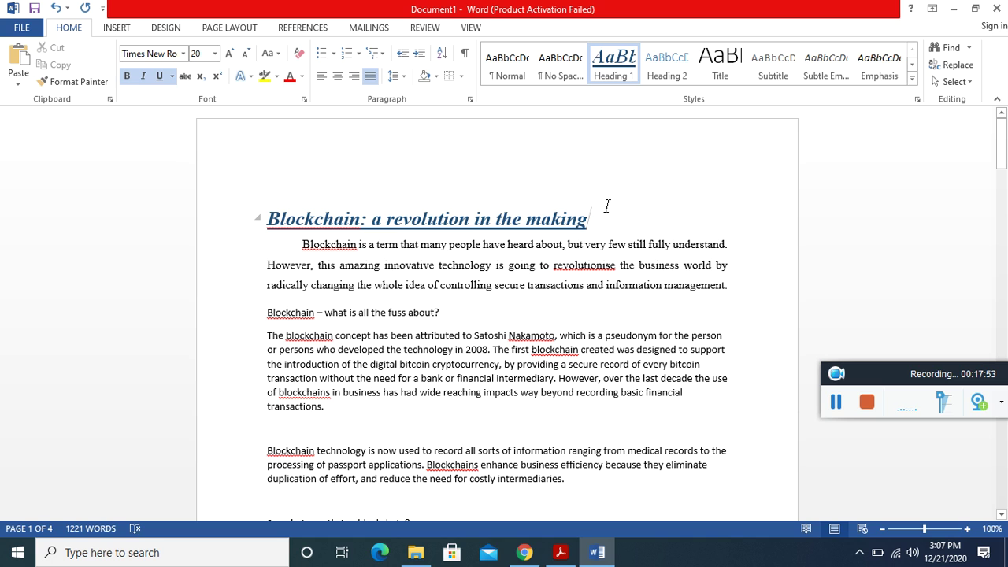
drag(607, 215, 268, 217)
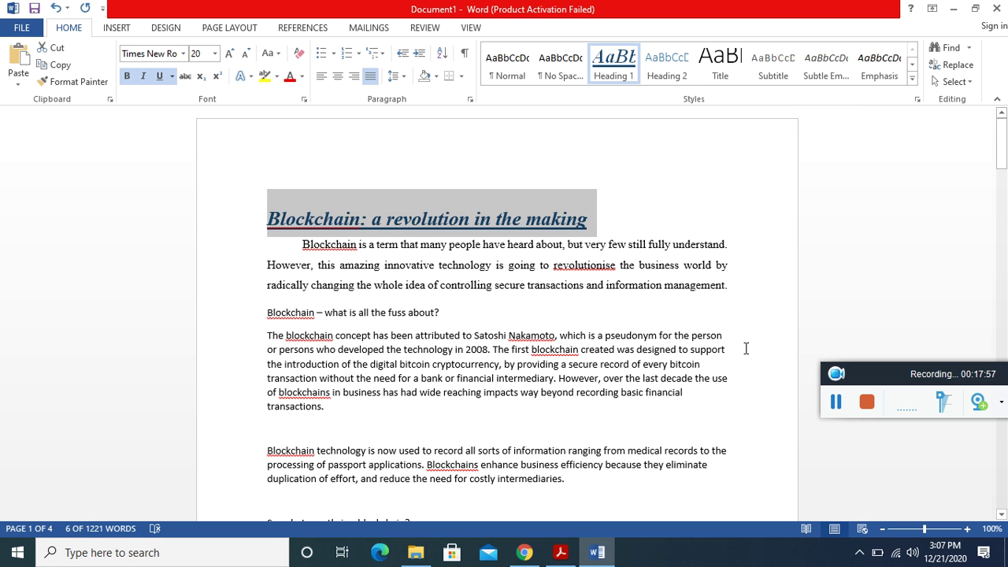
- Apply the Heading 1 style to the line "Blockchain – what is all the fuss about?"
click(837, 403)
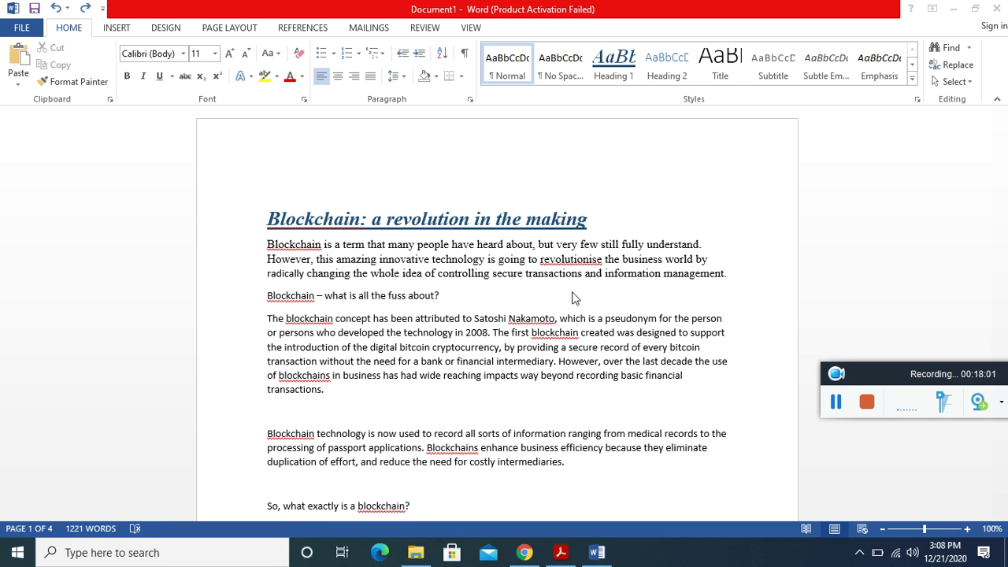
click(438, 297)
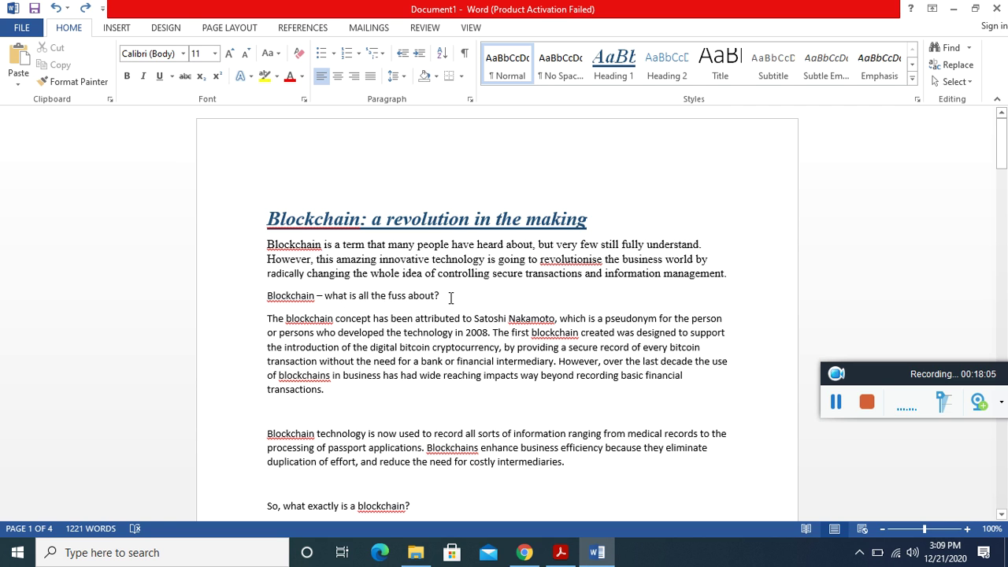
drag(419, 299, 268, 297)
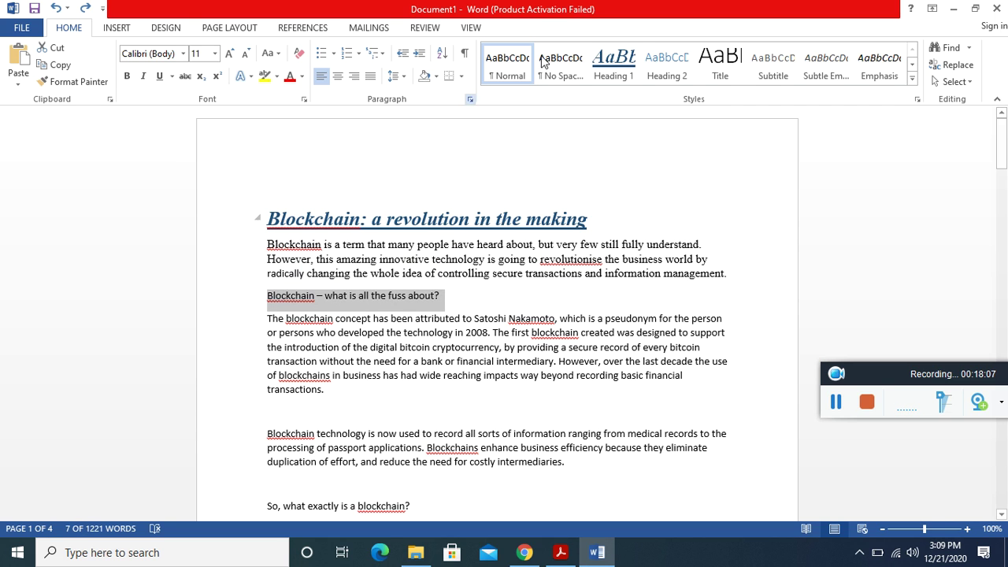
click(614, 63)
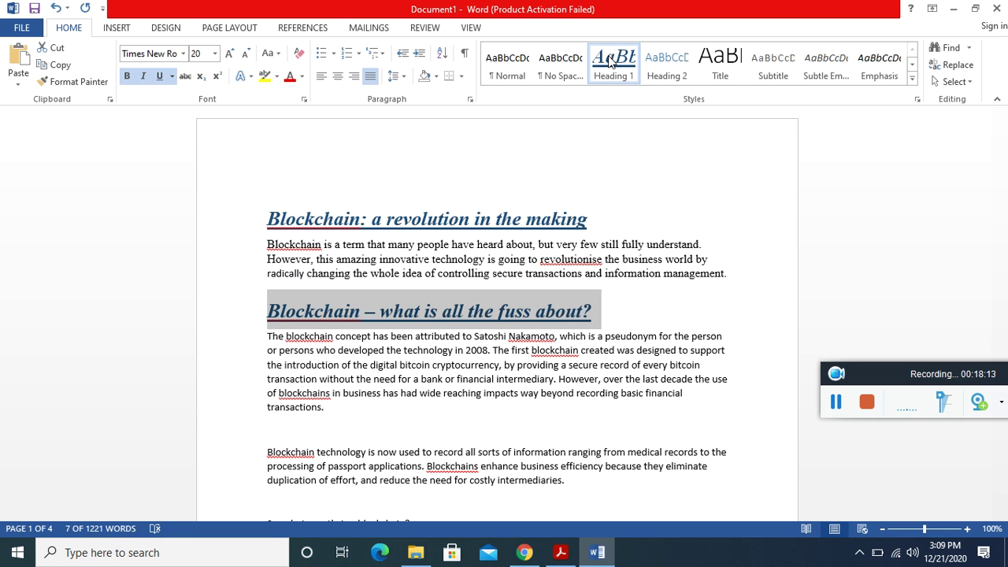
- Try copying the subheading's formatting with Format Painter onto the introductory paragraph and the two body paragraphs below the subheading
click(100, 82)
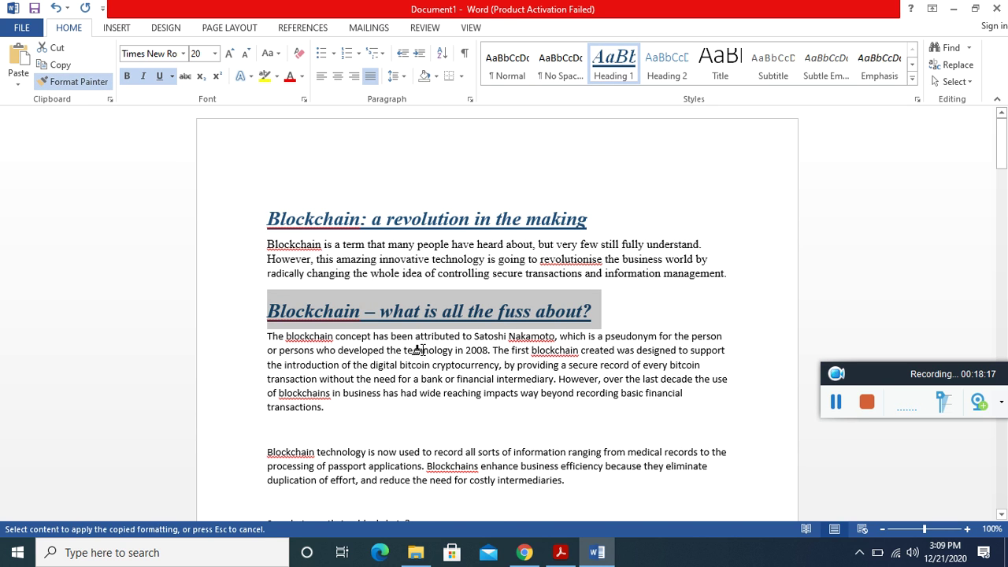
click(414, 350)
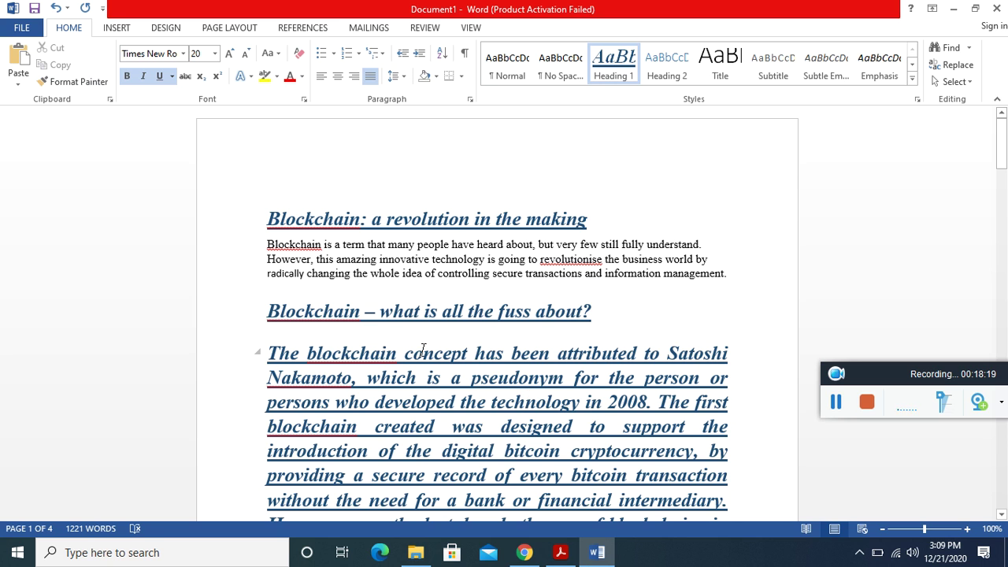
scroll(746, 410, down, 3)
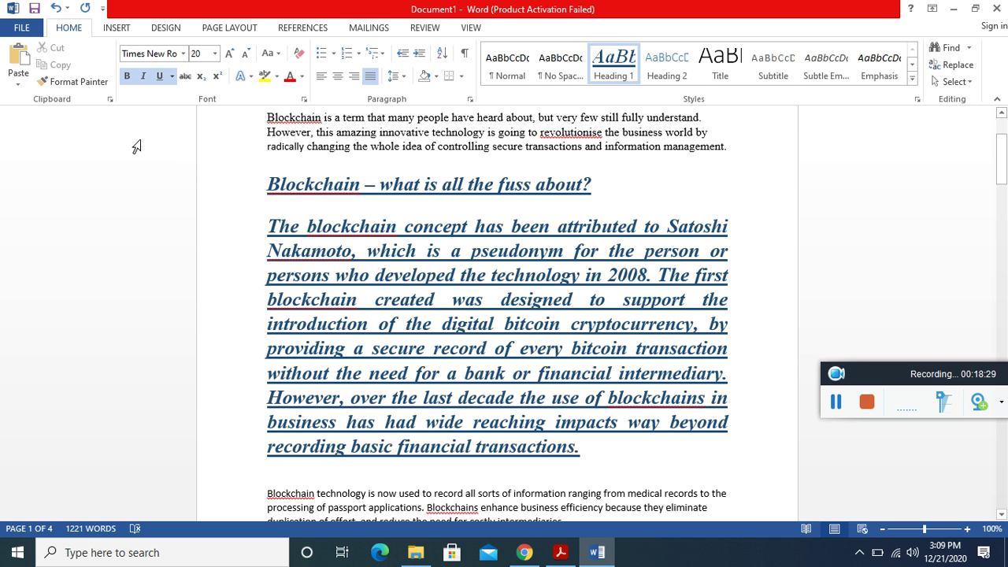
click(91, 83)
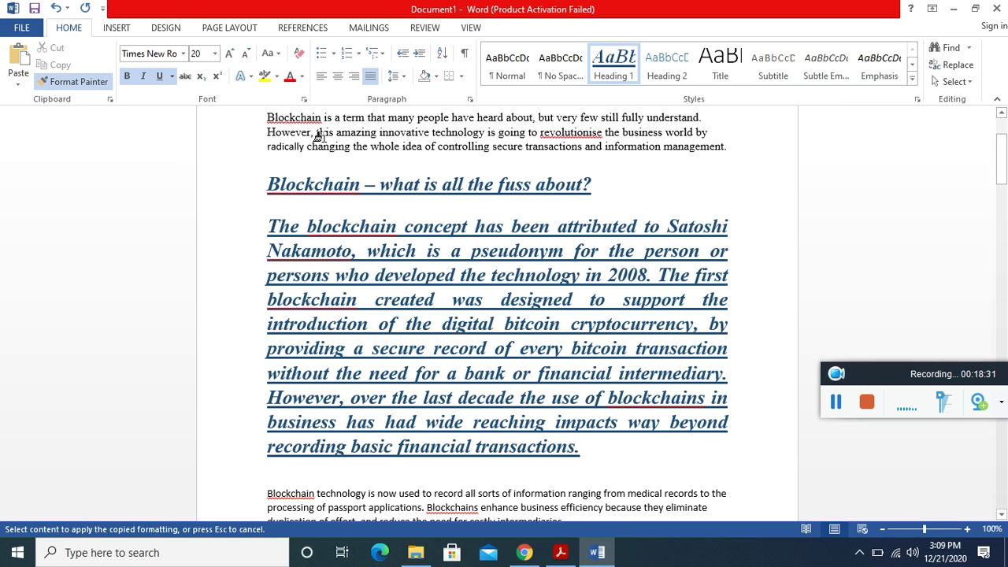
click(343, 134)
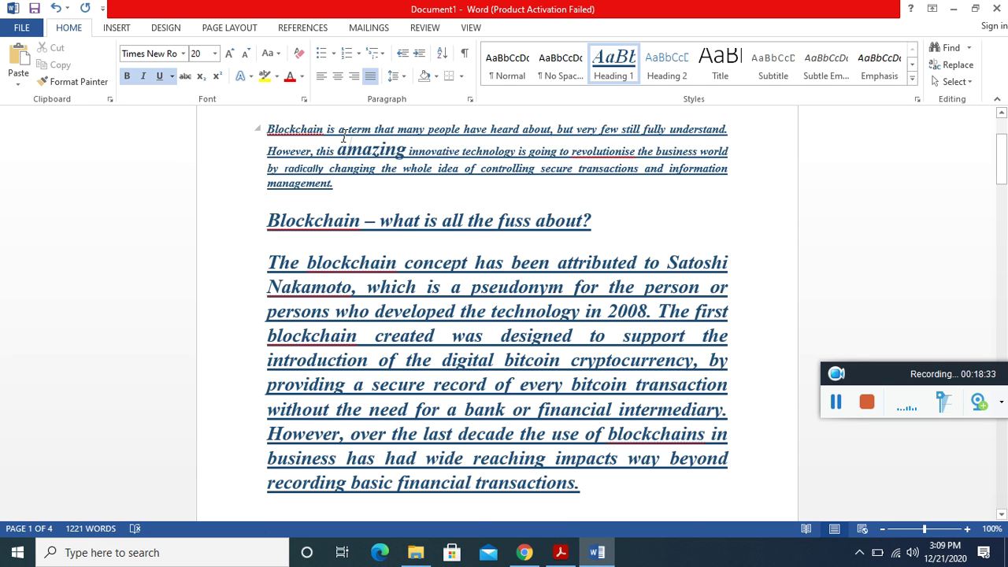
scroll(344, 133, down, 5)
double_click(47, 81)
click(394, 355)
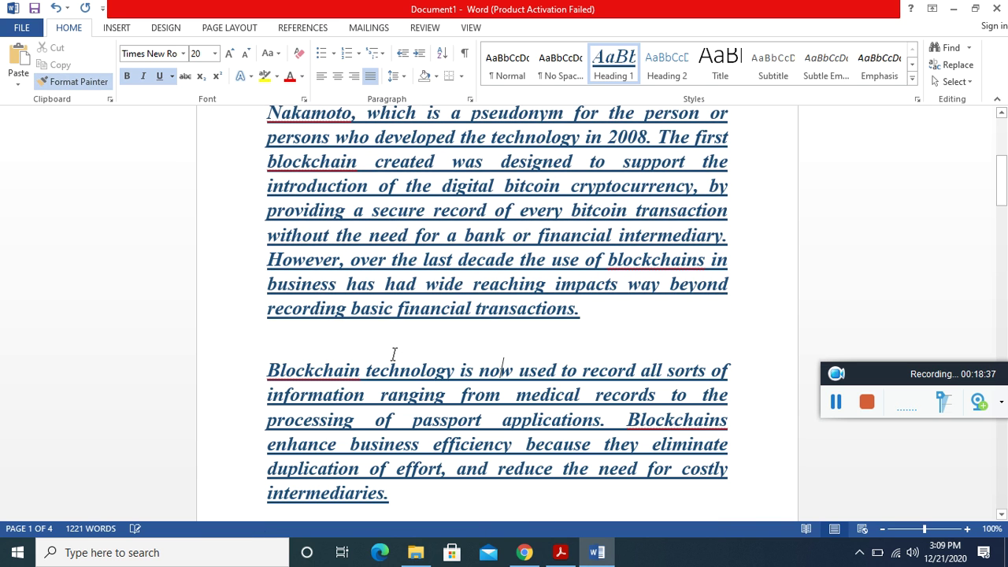
- Stop the Format Painter and undo the heading formatting copied onto the body paragraphs
key(Escape)
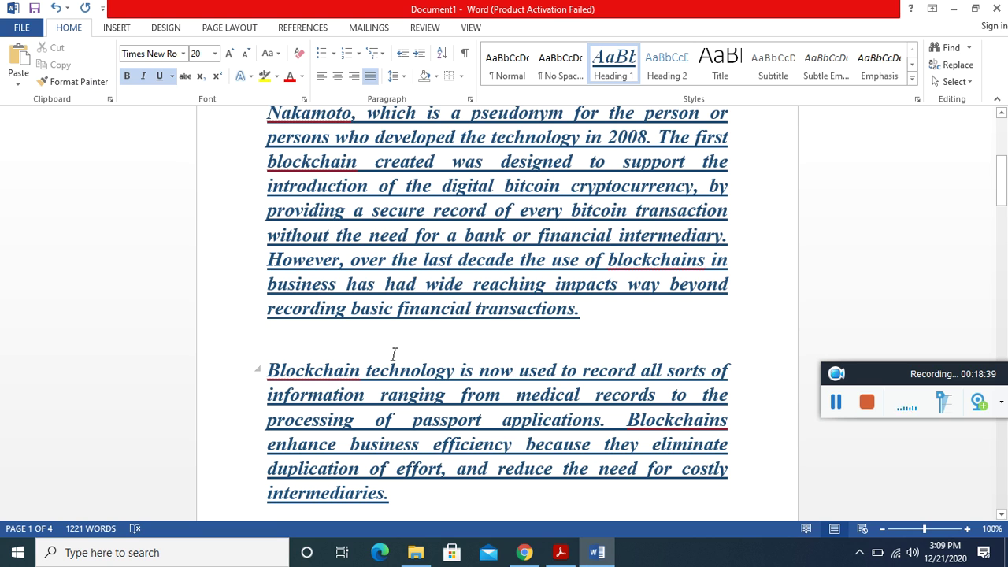
key(ctrl+z)
key(ctrl+z)
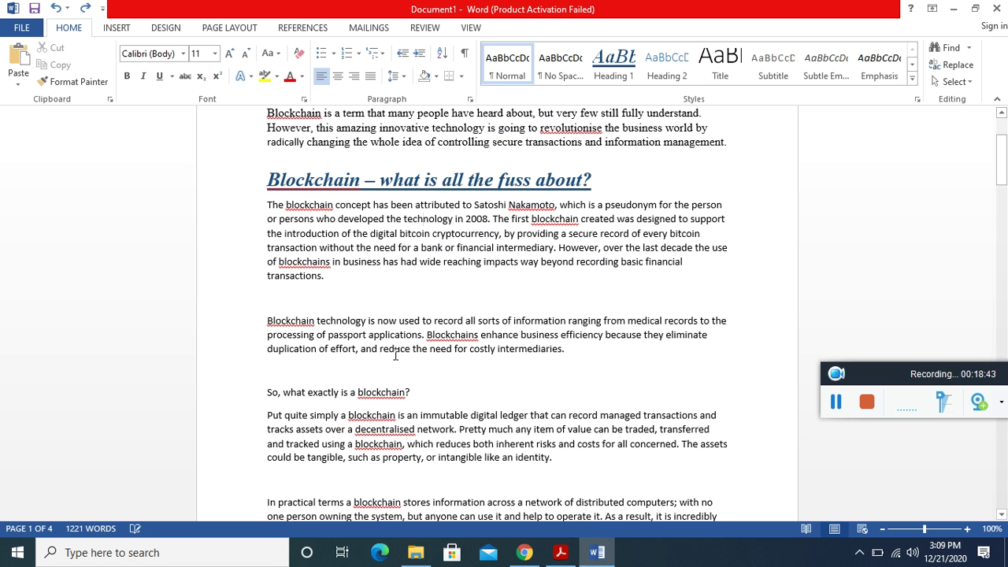
- Apply the Normal style to the introductory paragraph below the title and justify it
scroll(416, 288, up, 1)
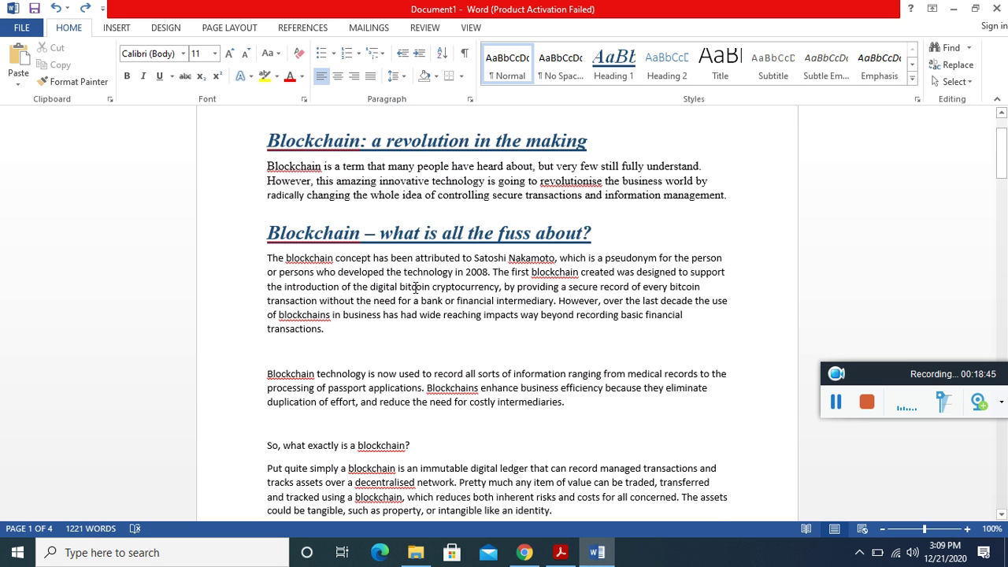
drag(265, 167, 733, 202)
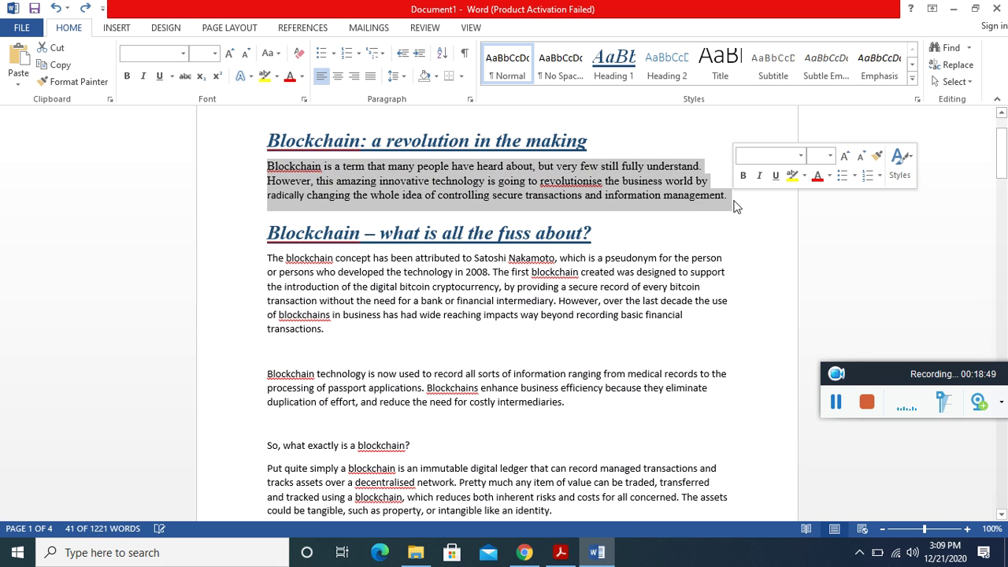
click(518, 66)
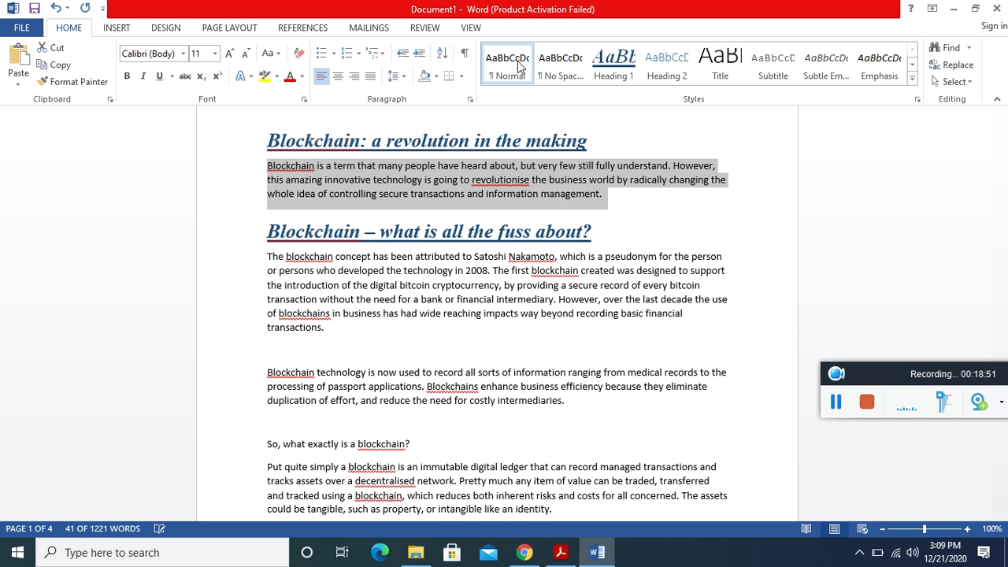
click(370, 76)
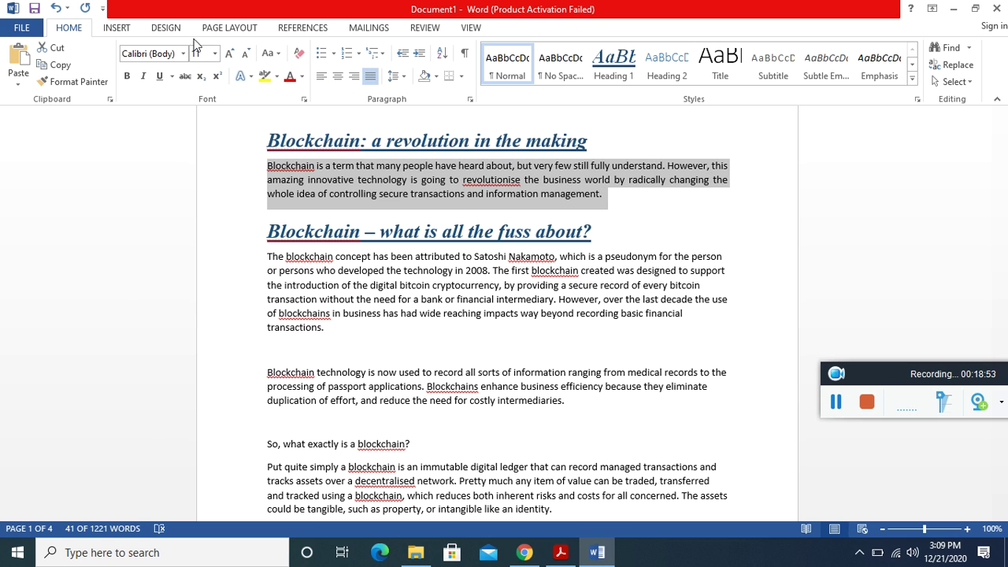
- Set the introductory paragraph's font to Times New Roman at size 14
click(183, 52)
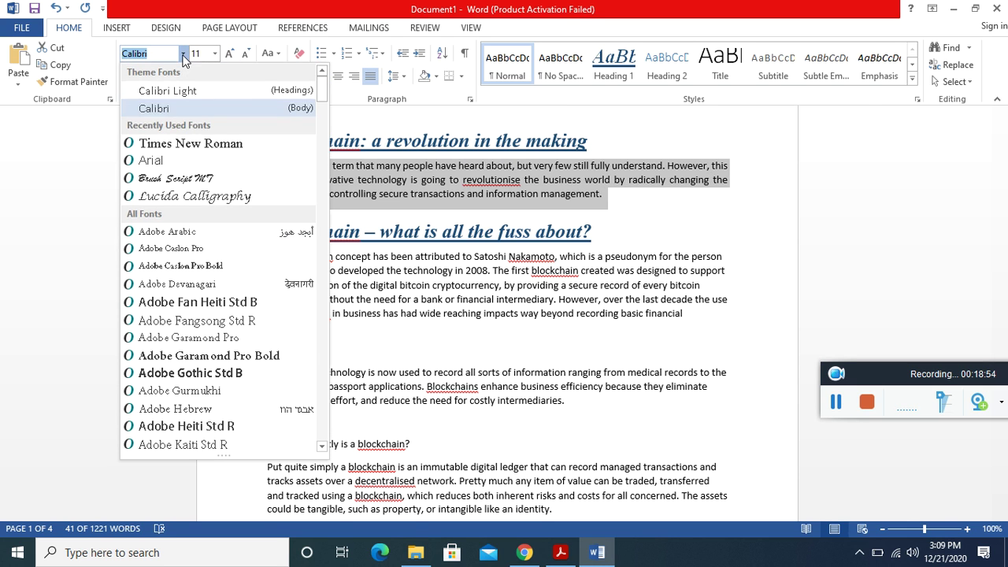
click(189, 144)
click(214, 53)
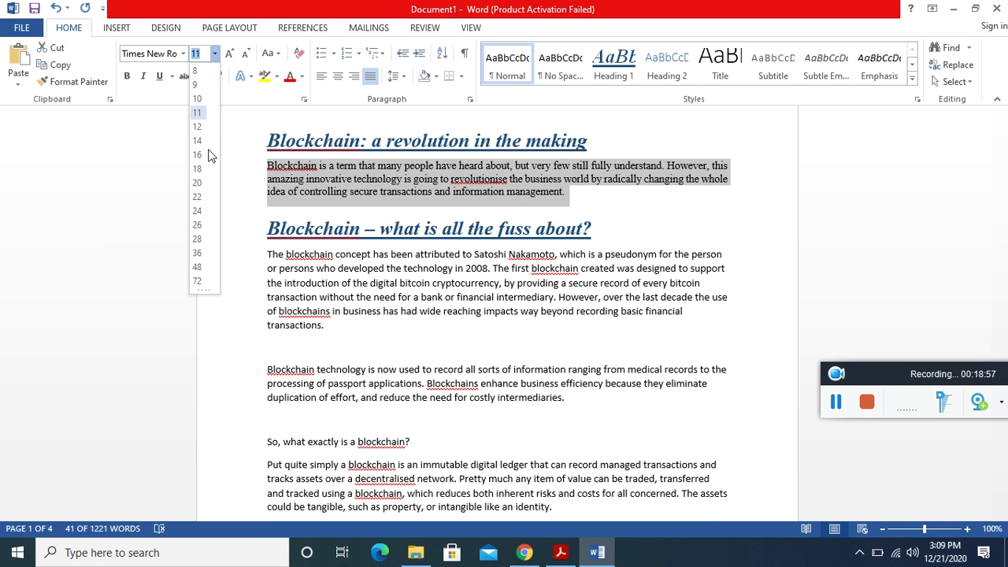
click(197, 144)
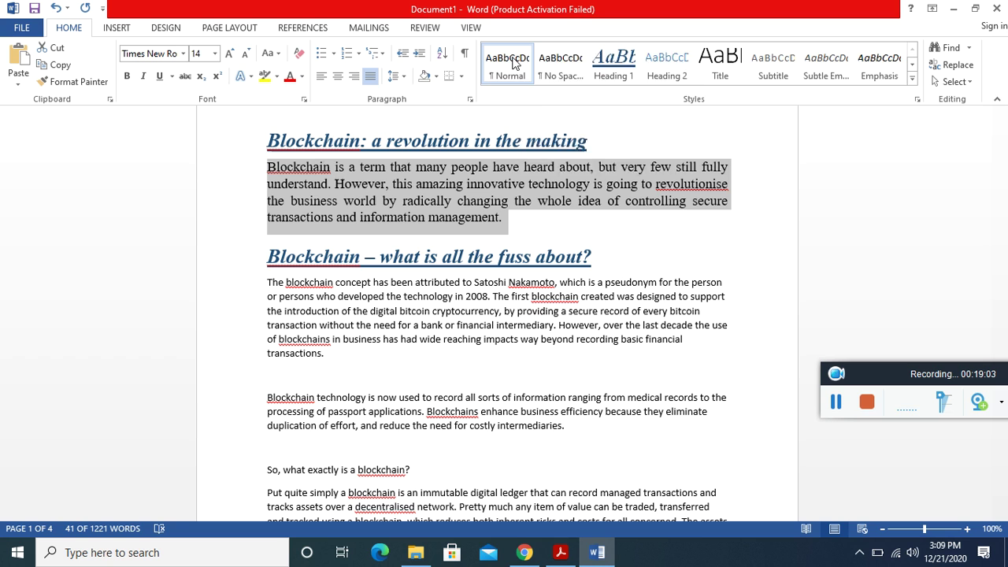
- Modify the Normal style to use Times New Roman at size 12
right_click(513, 63)
click(552, 85)
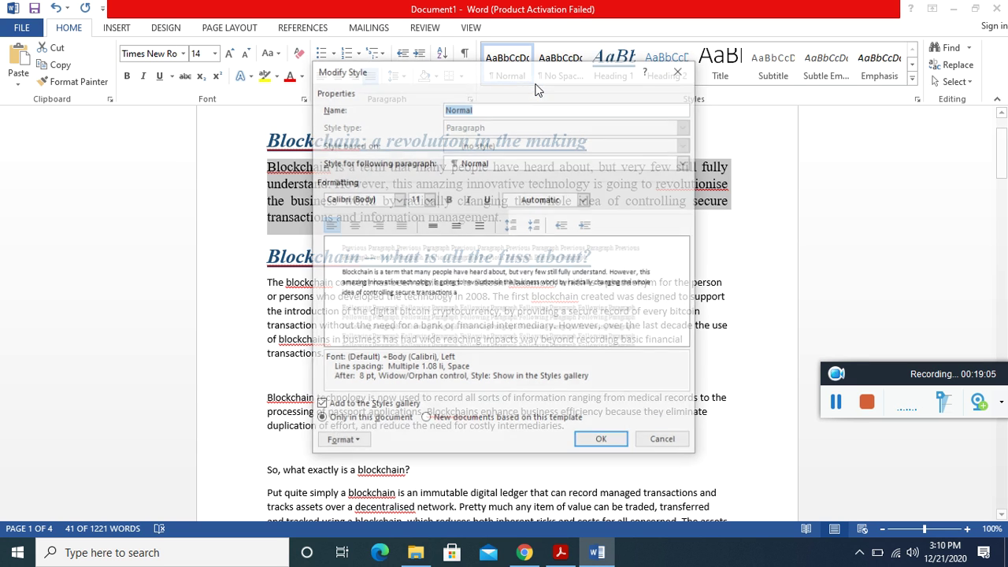
click(399, 198)
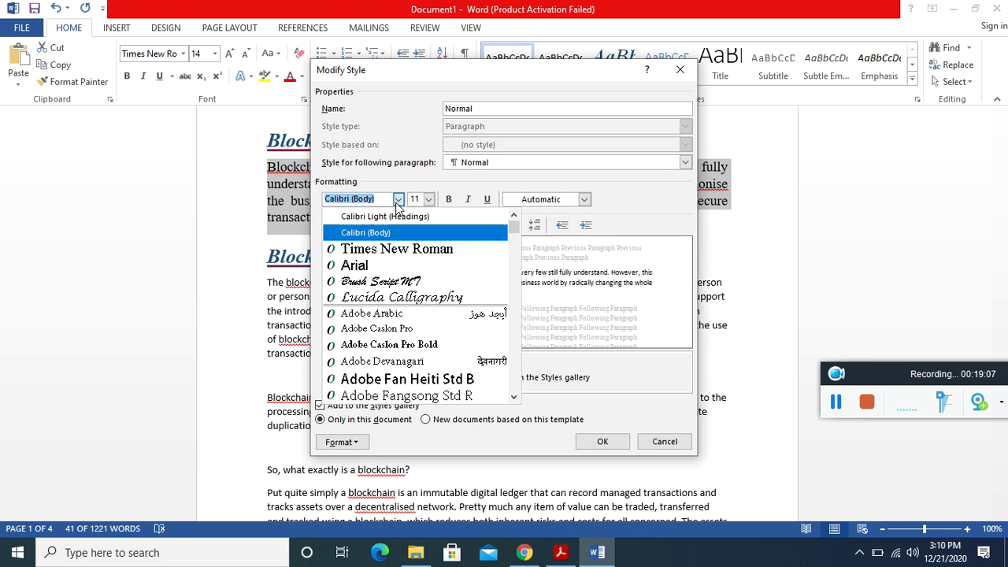
click(394, 247)
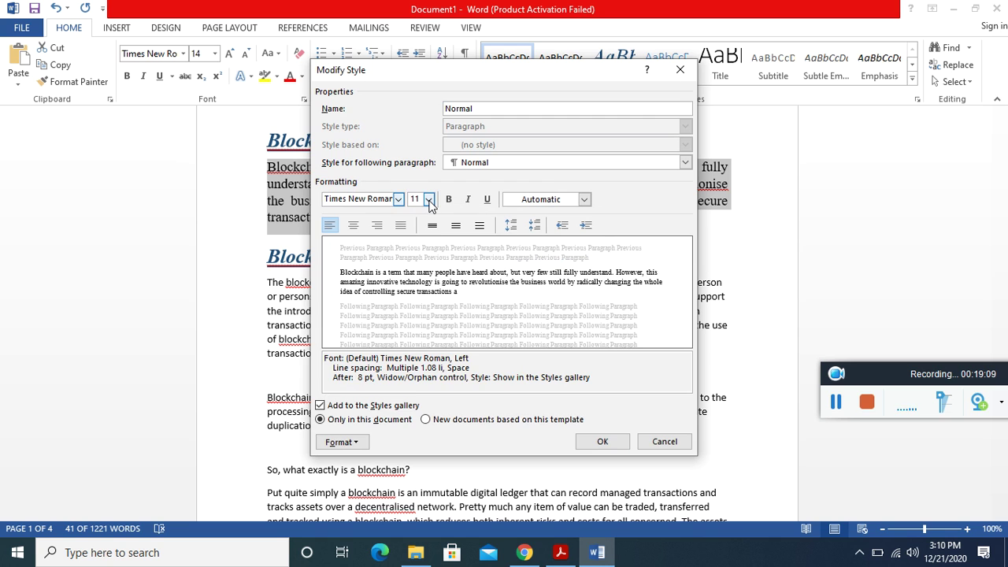
click(429, 199)
click(417, 259)
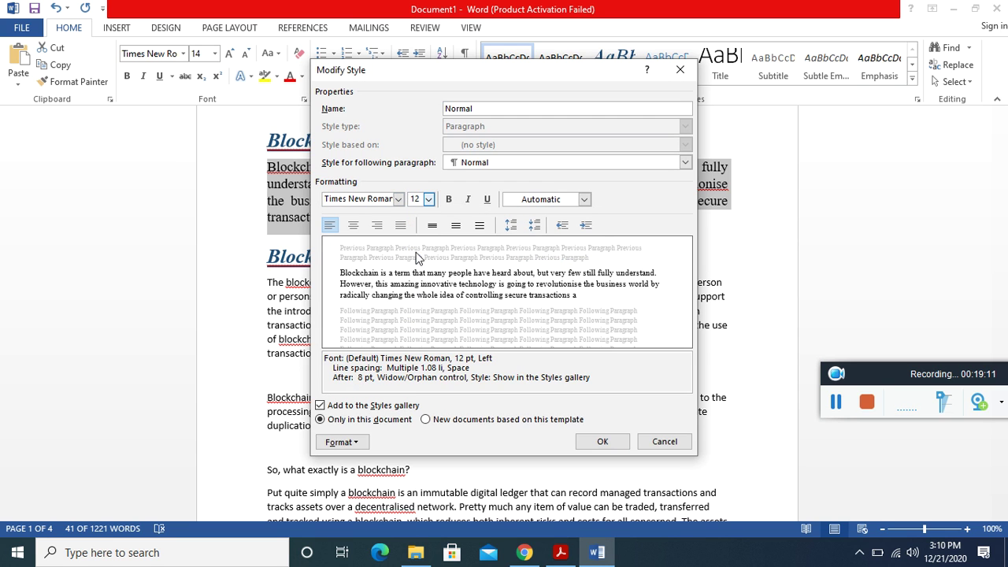
- Try a larger left indent and justified alignment for the Normal style, and revert both
click(586, 228)
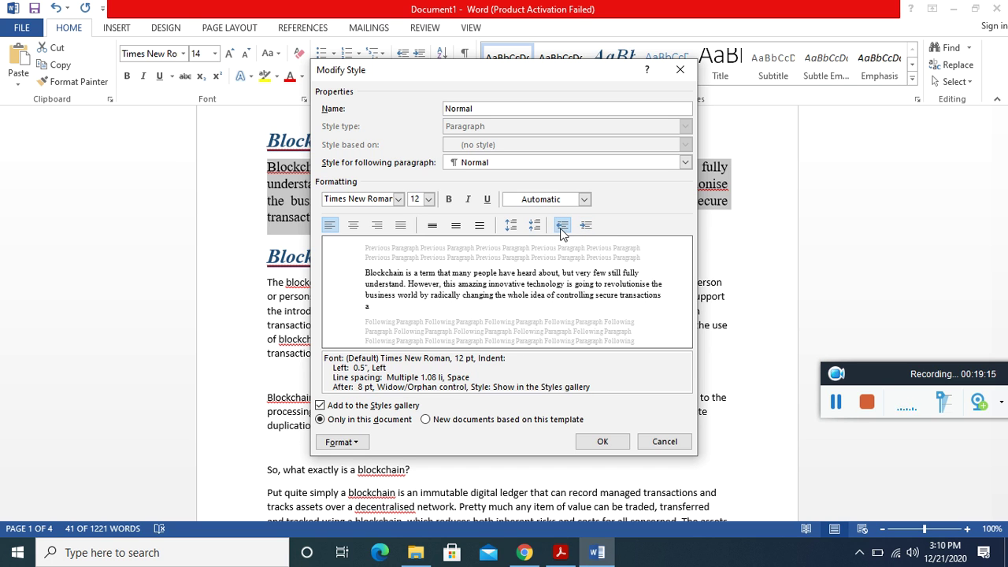
click(562, 226)
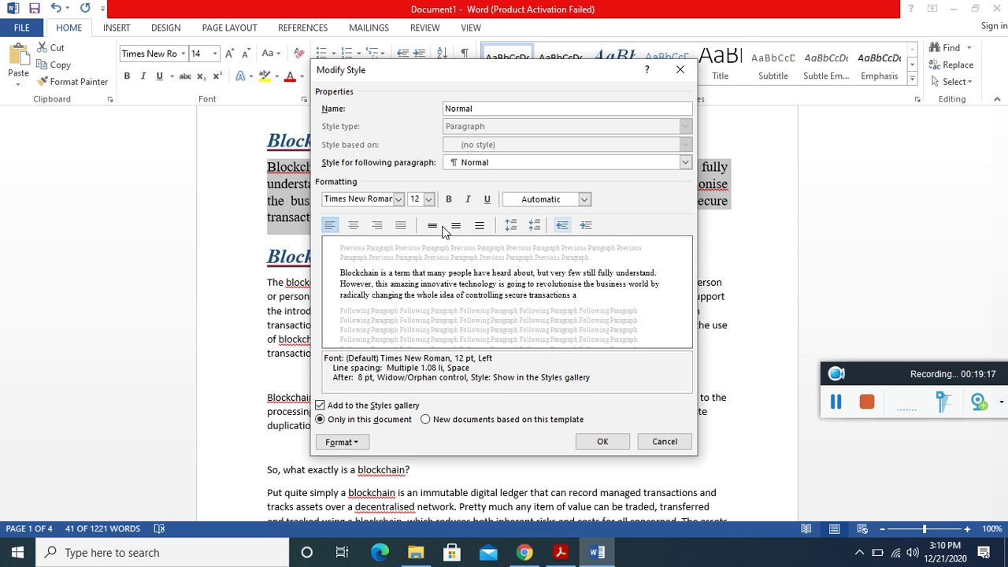
click(401, 226)
click(402, 226)
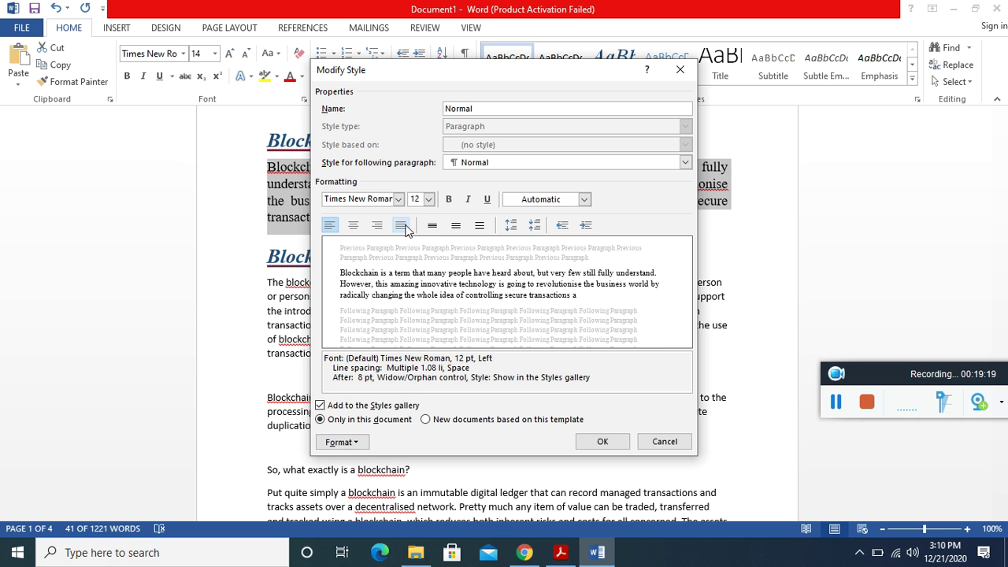
- Set the Normal style's line spacing to 1.5 lines and save the style changes
click(457, 226)
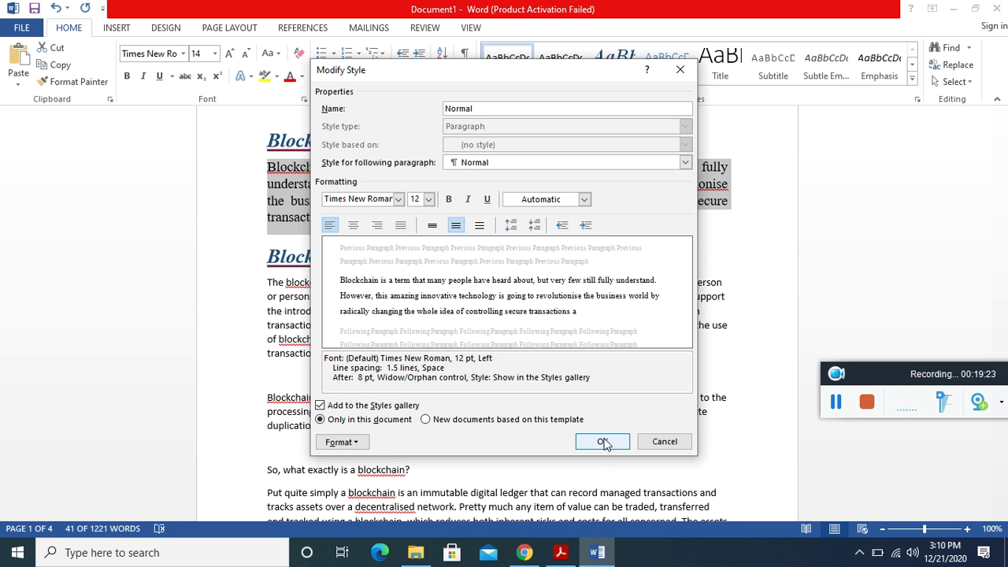
click(603, 442)
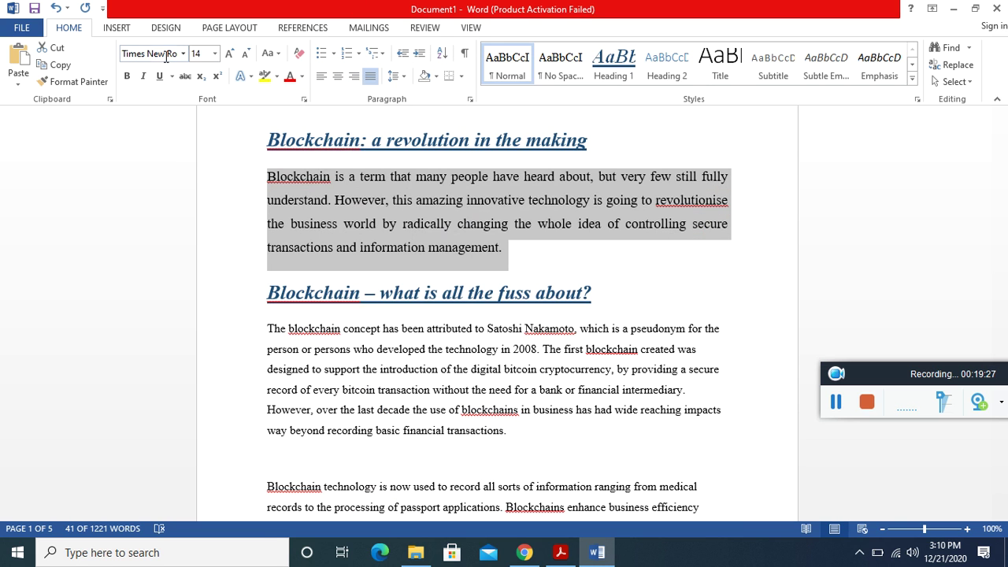
- Copy the introductory paragraph's formatting with Format Painter onto the "The blockchain concept" paragraph and from there onto the "Blockchain technology" paragraph
click(71, 81)
click(391, 336)
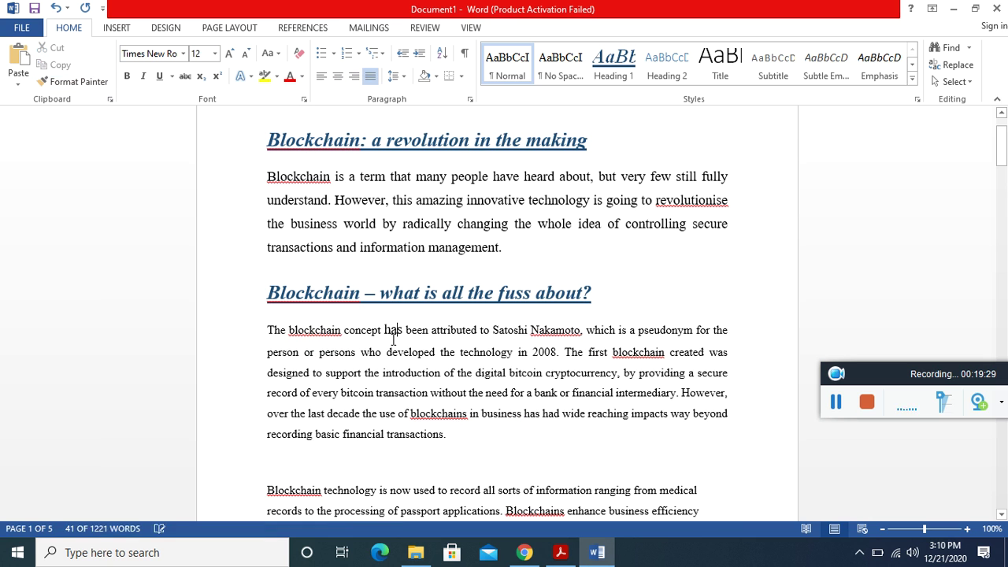
scroll(393, 339, down, 3)
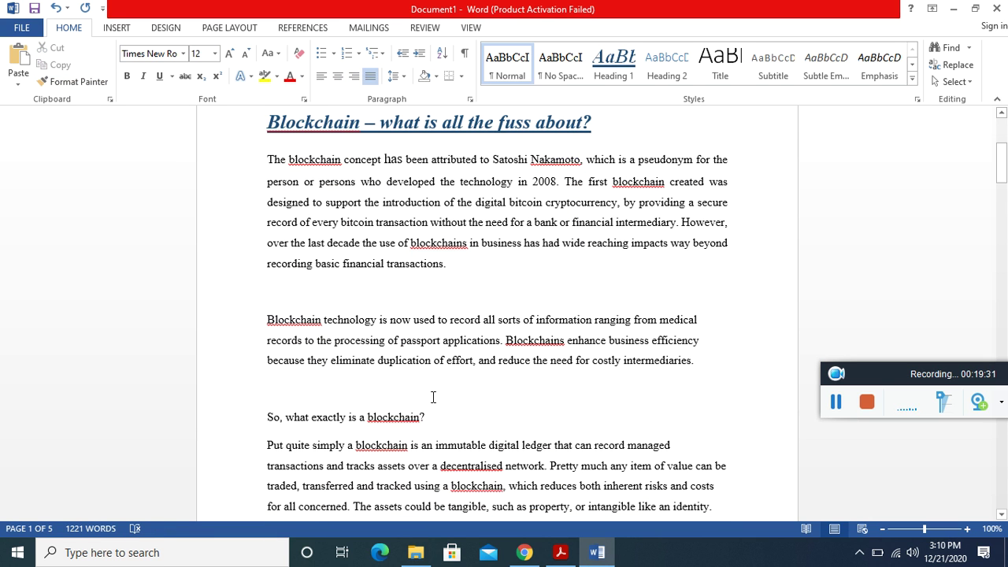
click(71, 81)
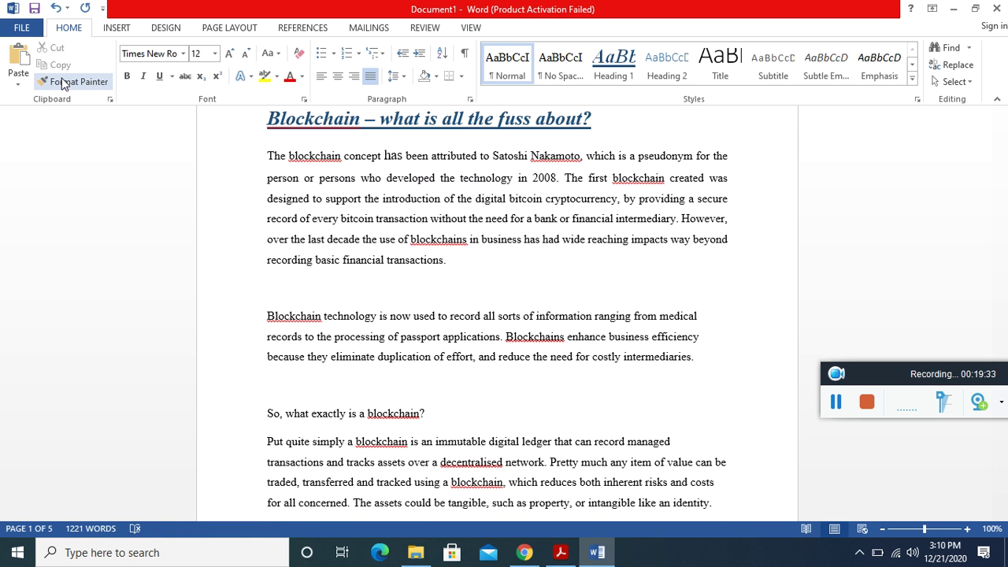
click(358, 317)
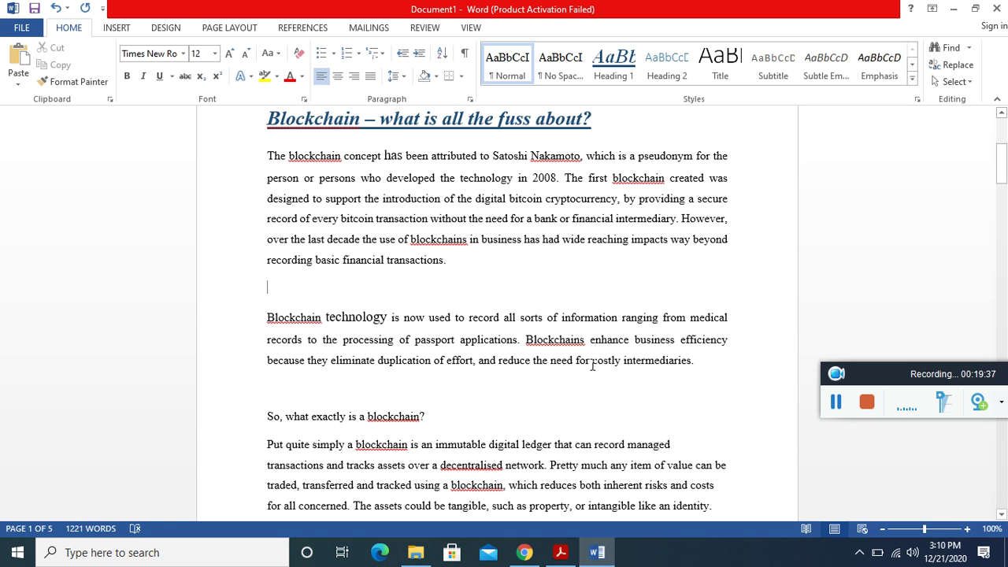
- Reapply the Normal style to the paragraph starting "Blockchain technology is now used", including the blank line above it
drag(698, 360, 274, 312)
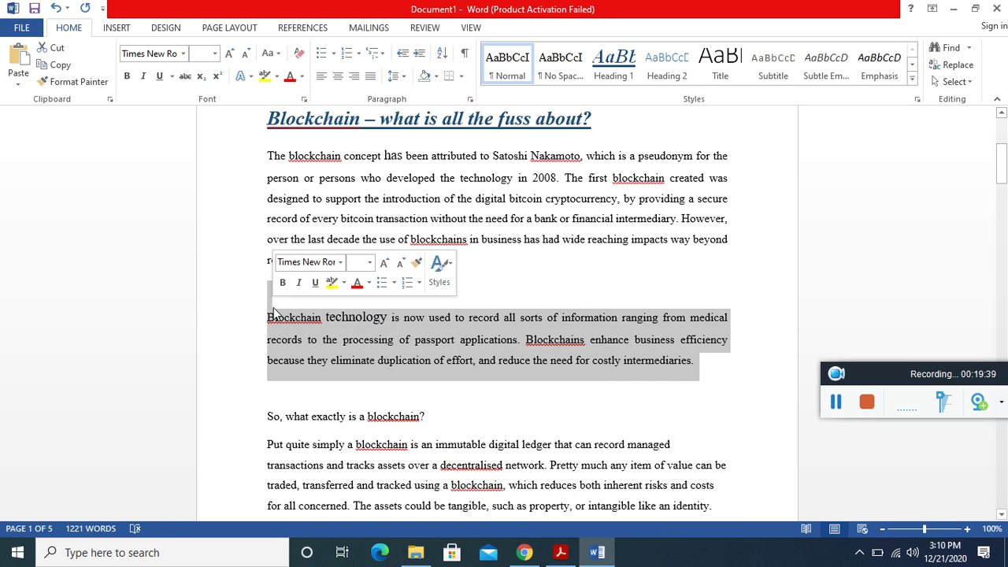
click(102, 82)
click(52, 84)
click(508, 66)
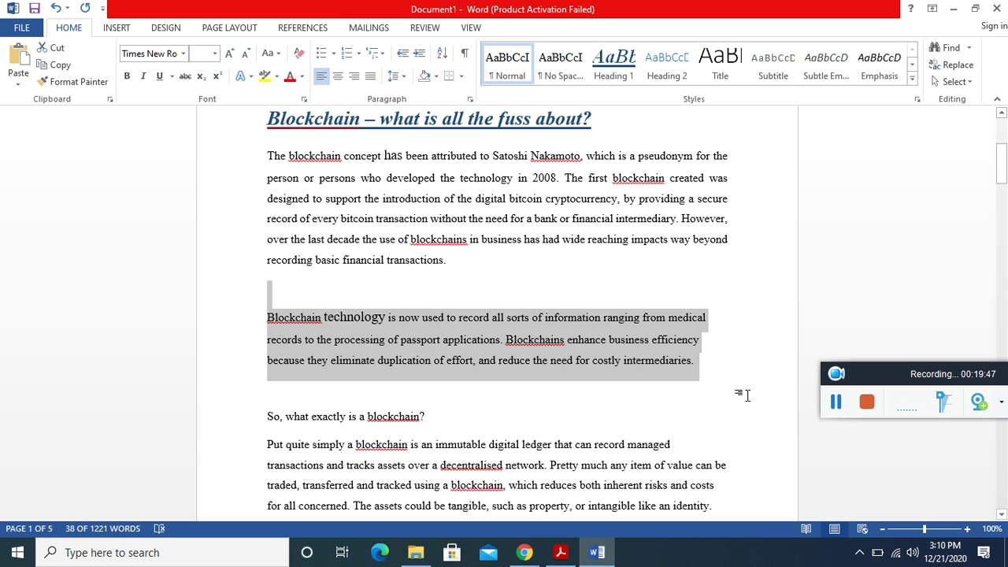
click(714, 376)
drag(710, 370, 339, 266)
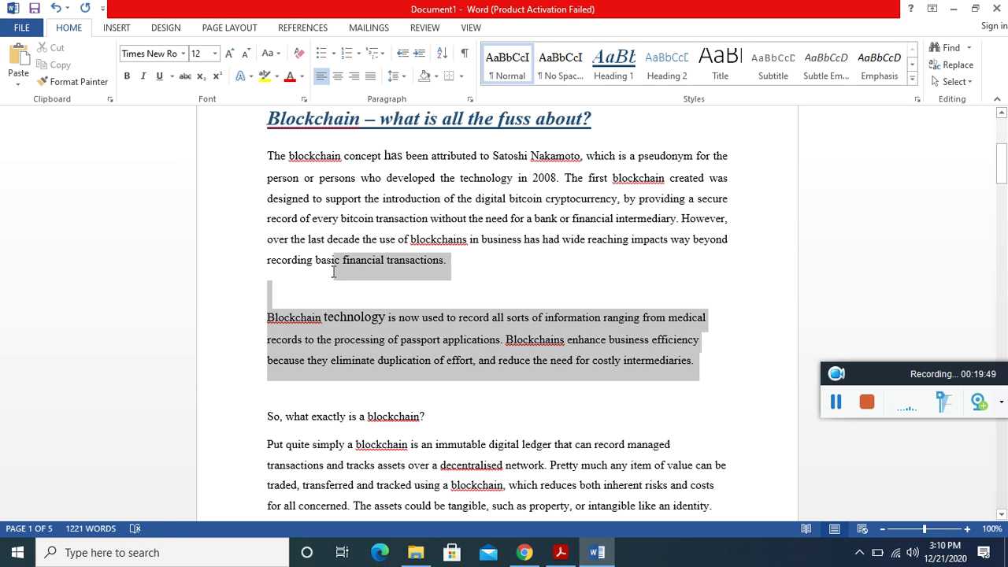
click(485, 273)
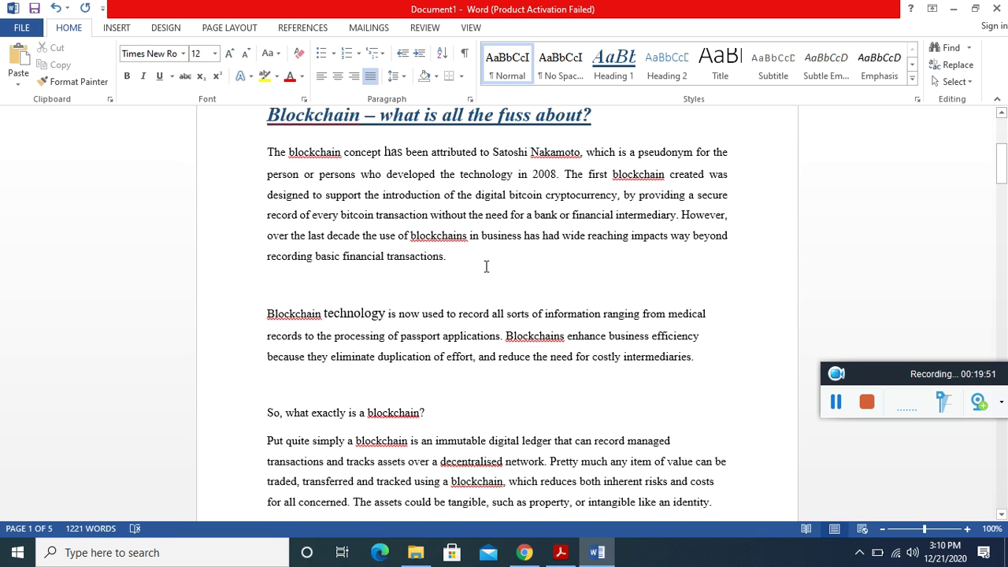
scroll(484, 268, down, 3)
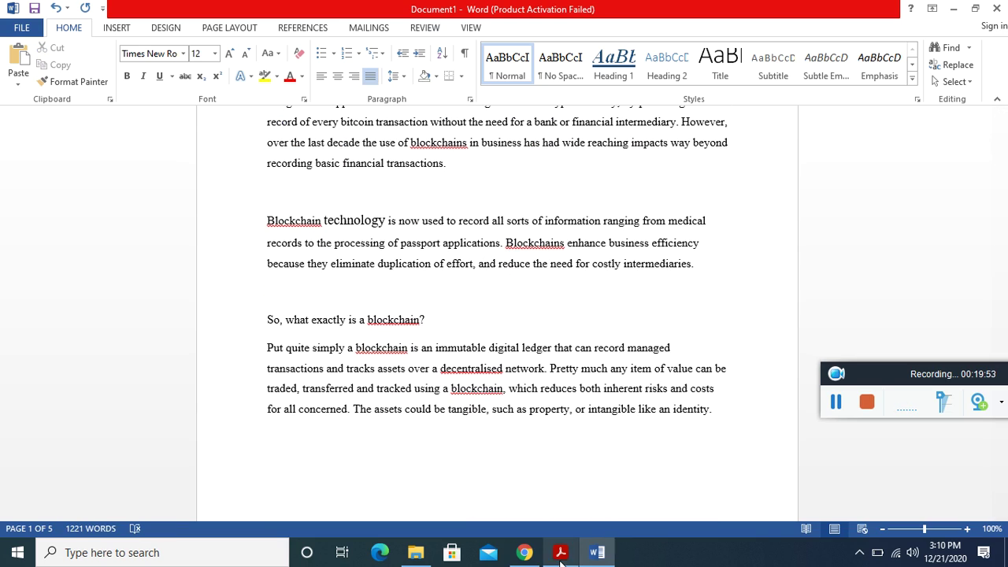
- Switch to the lab manual PDF and read the bold, italic and underline instructions through to section 2.5 on font size and style
click(561, 554)
scroll(263, 347, down, 3)
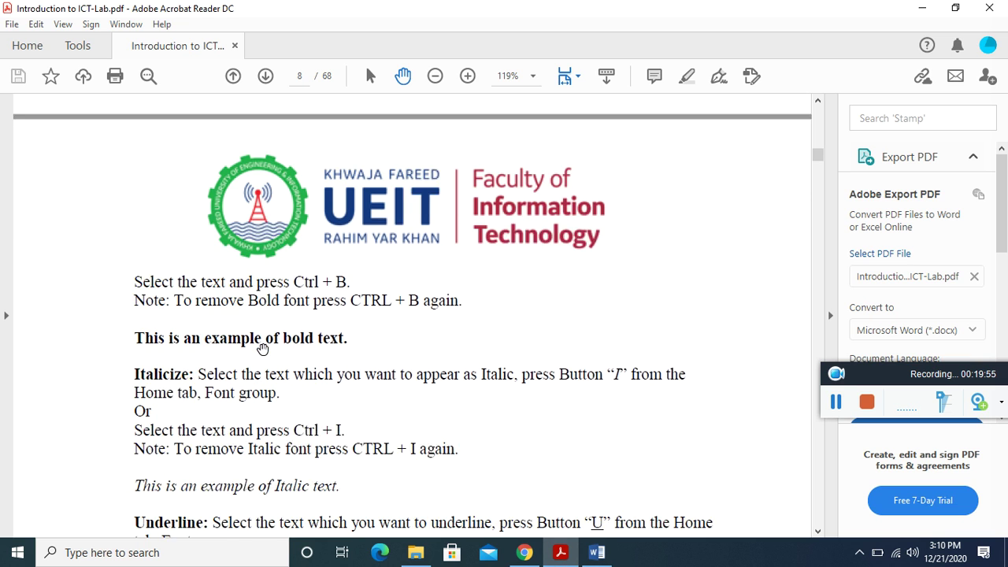
scroll(263, 347, down, 1)
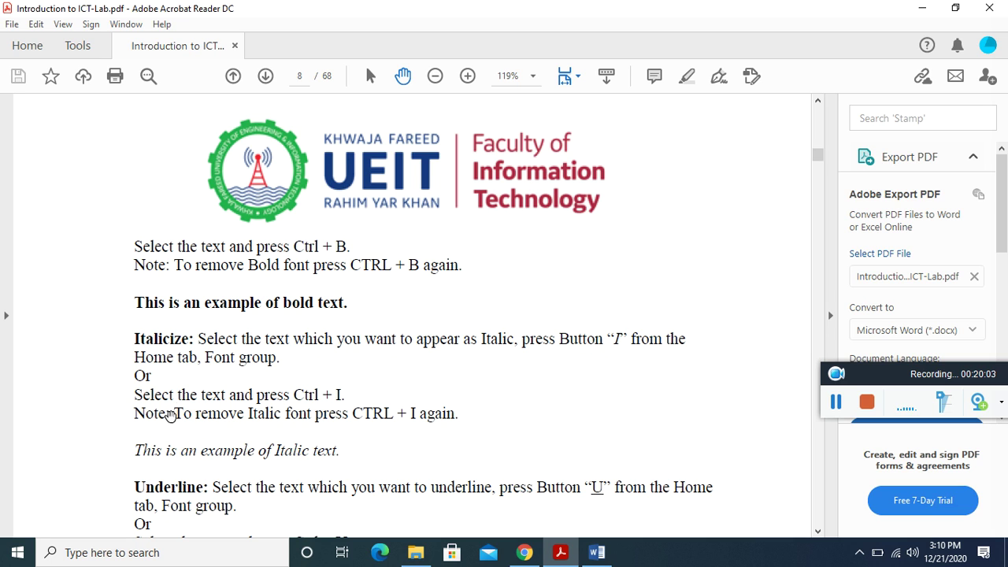
scroll(304, 402, down, 2)
scroll(306, 402, down, 1)
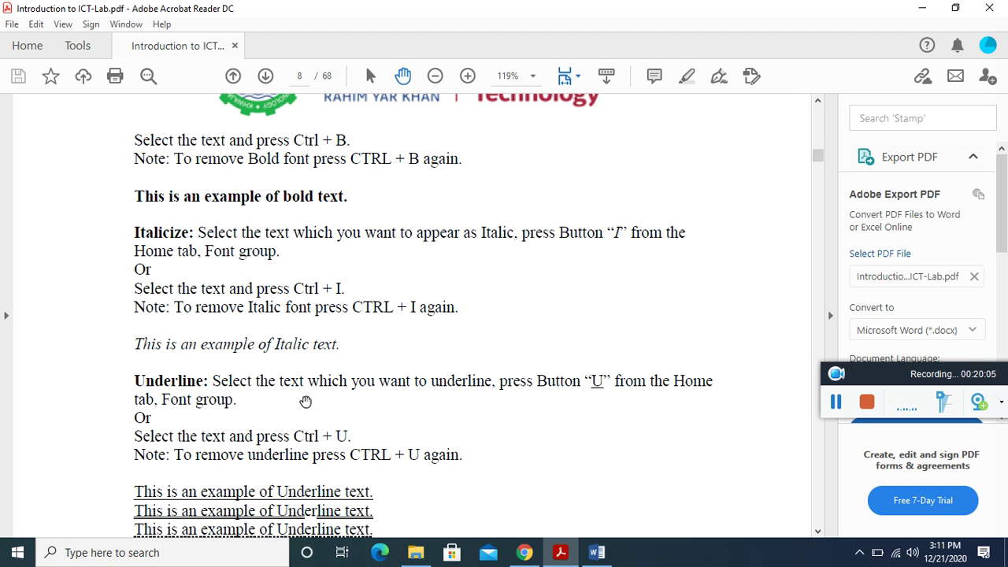
scroll(306, 402, down, 6)
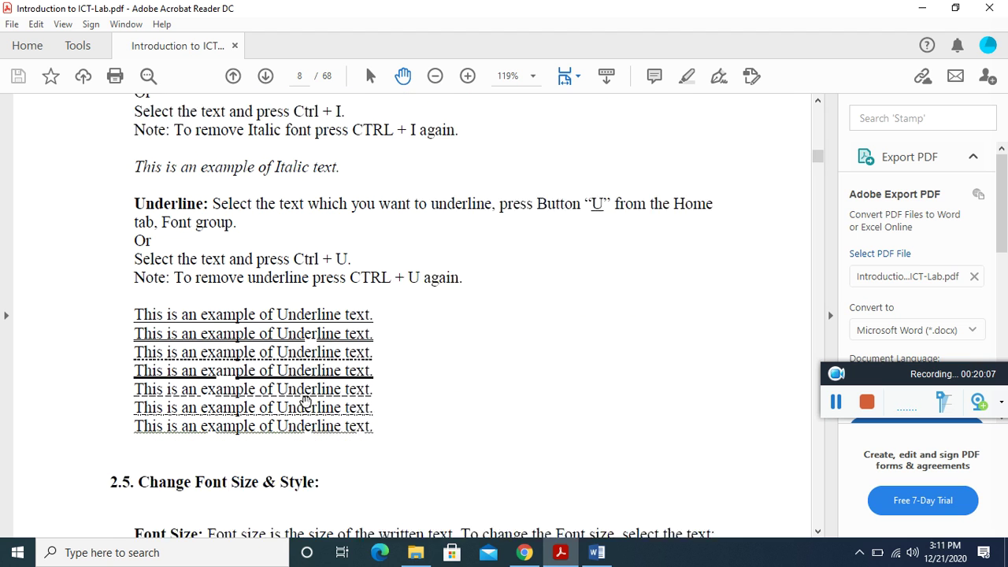
scroll(306, 401, down, 3)
scroll(306, 402, down, 1)
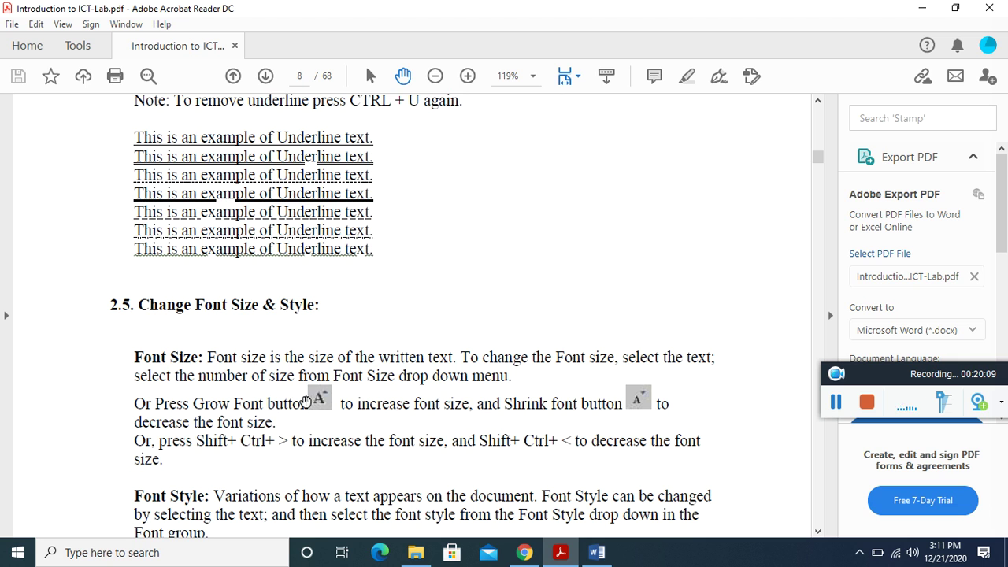
scroll(306, 402, down, 1)
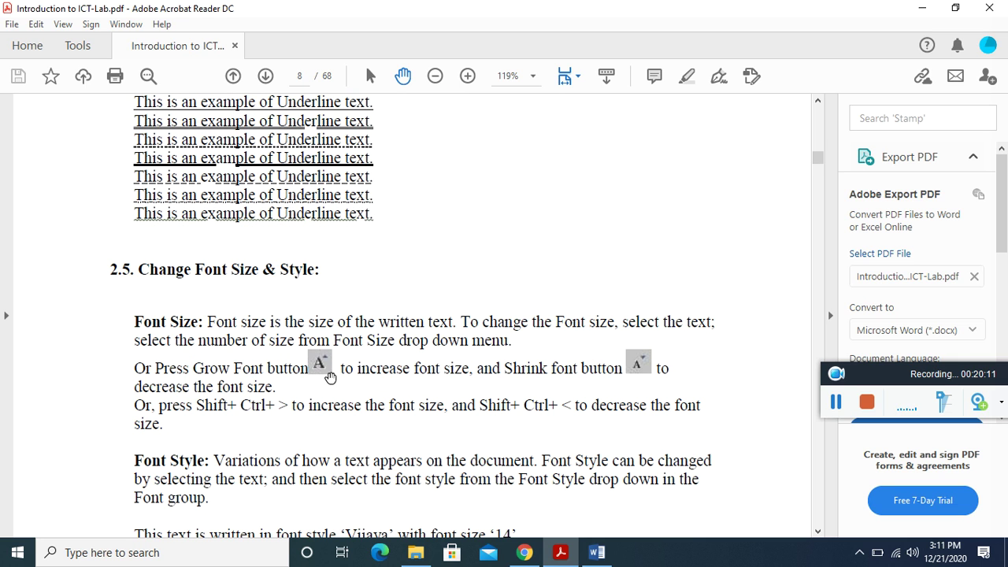
- Return to Word and enlarge the font of the paragraph starting "Blockchain technology is now used" by four Grow Font steps
click(596, 552)
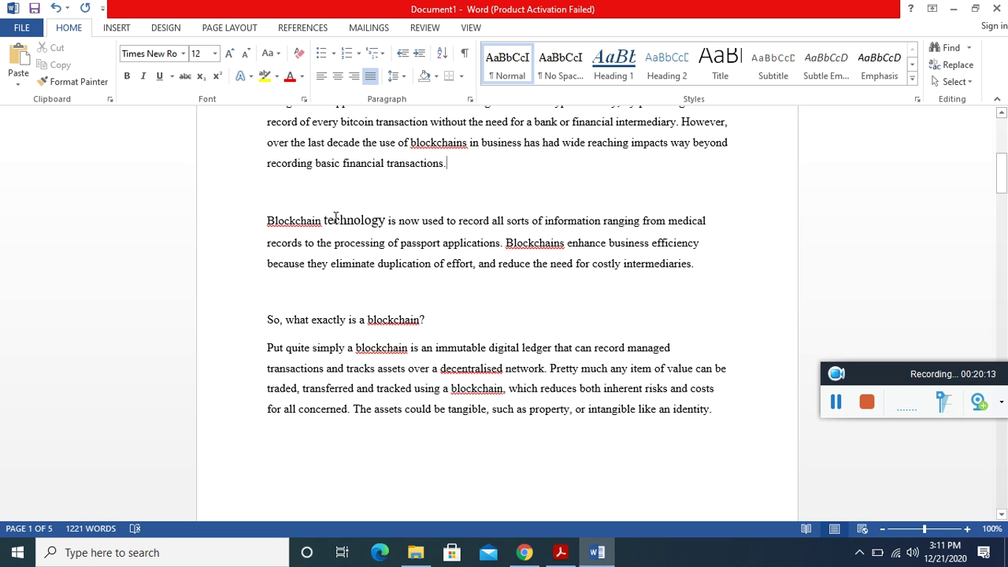
drag(703, 266, 270, 218)
click(269, 221)
click(230, 57)
click(228, 58)
click(228, 58)
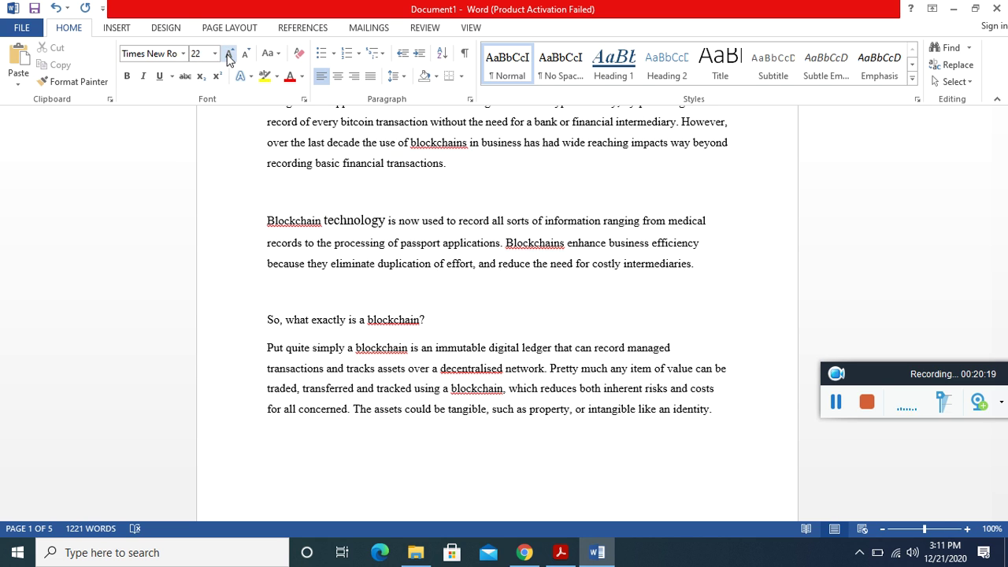
drag(695, 265, 268, 220)
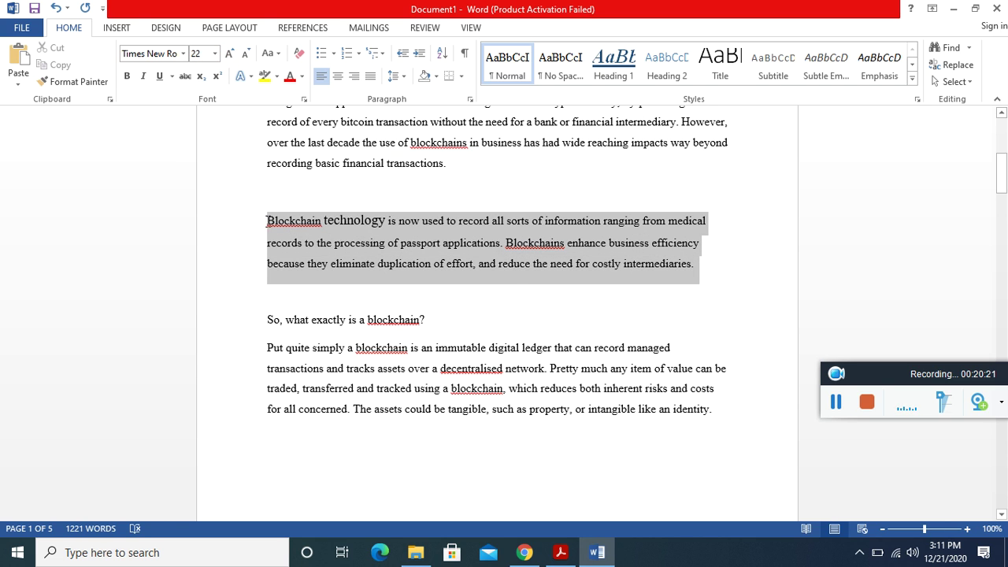
click(229, 53)
click(229, 53)
click(229, 53)
click(230, 54)
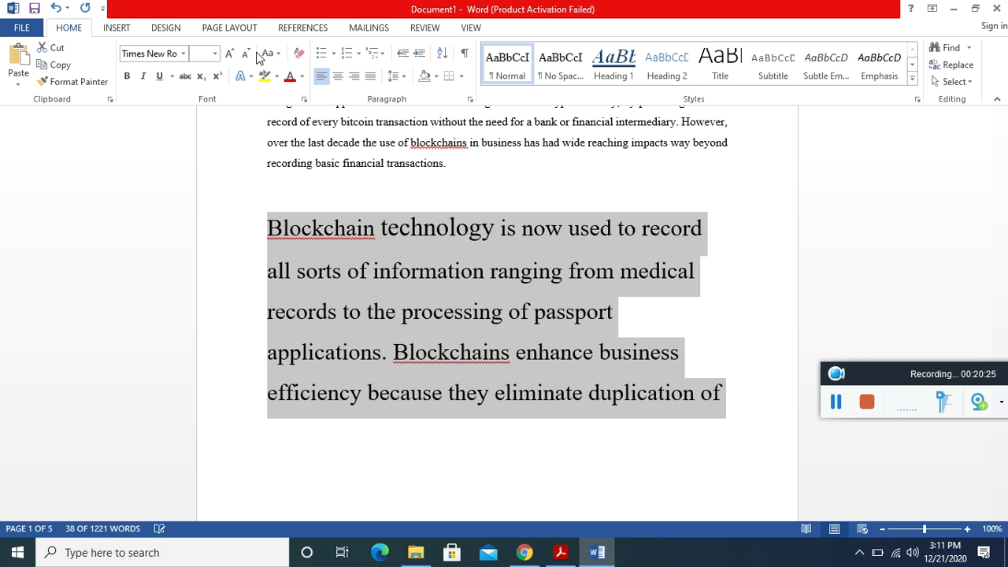
- Shrink the selected paragraph's font by four steps and grow it back one step
click(247, 54)
click(247, 54)
click(247, 54)
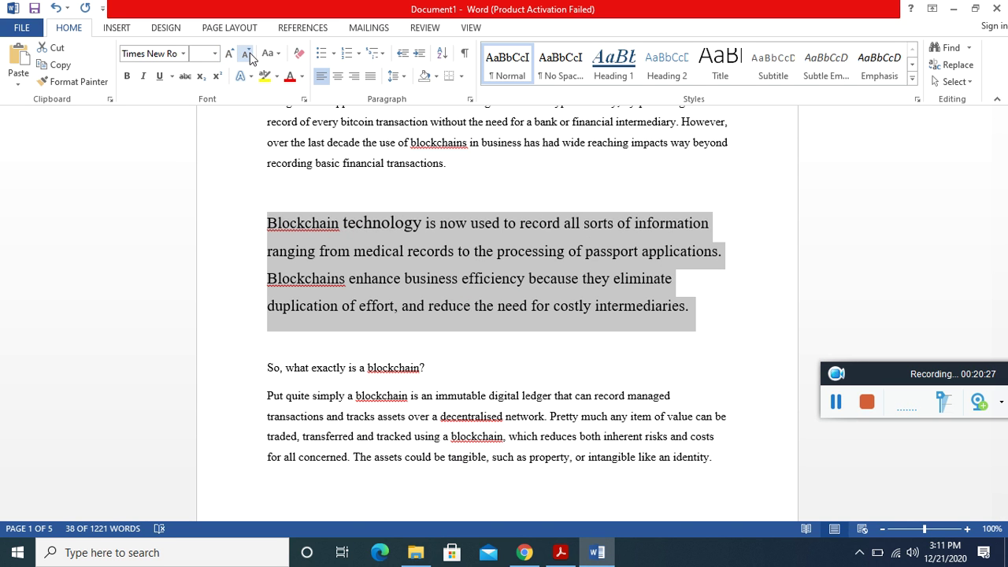
click(248, 54)
click(230, 53)
- Switch to the lab manual PDF and read from section 2.5 through cut, copy and paste, Format Painter and Find & Replace to section 2.9
click(561, 552)
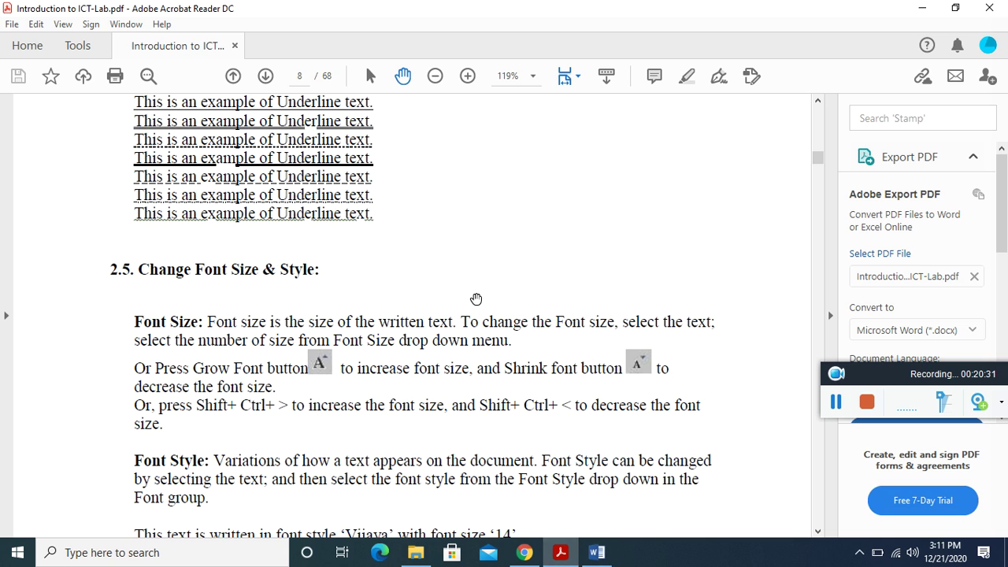
scroll(478, 299, down, 5)
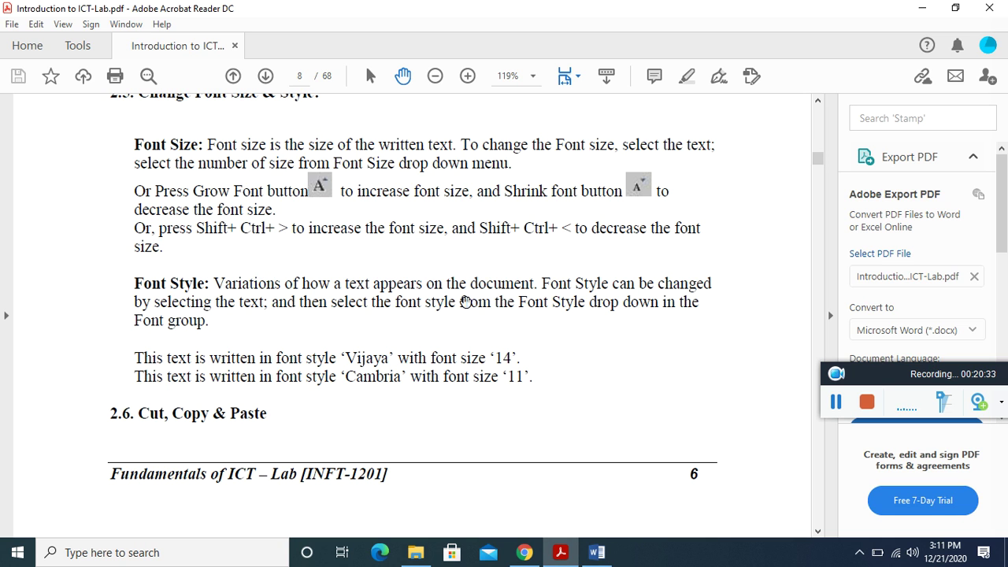
scroll(237, 428, down, 8)
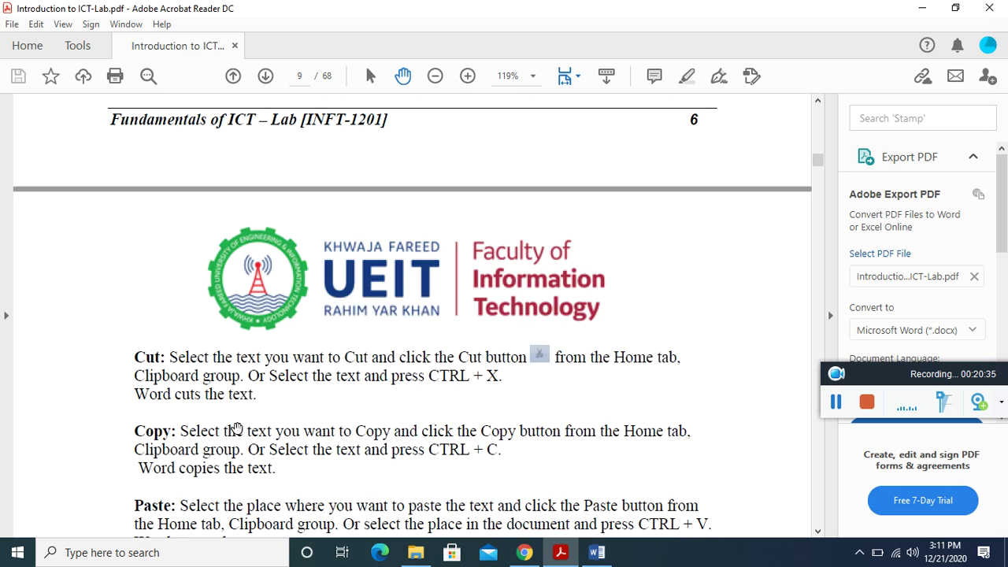
scroll(237, 428, down, 3)
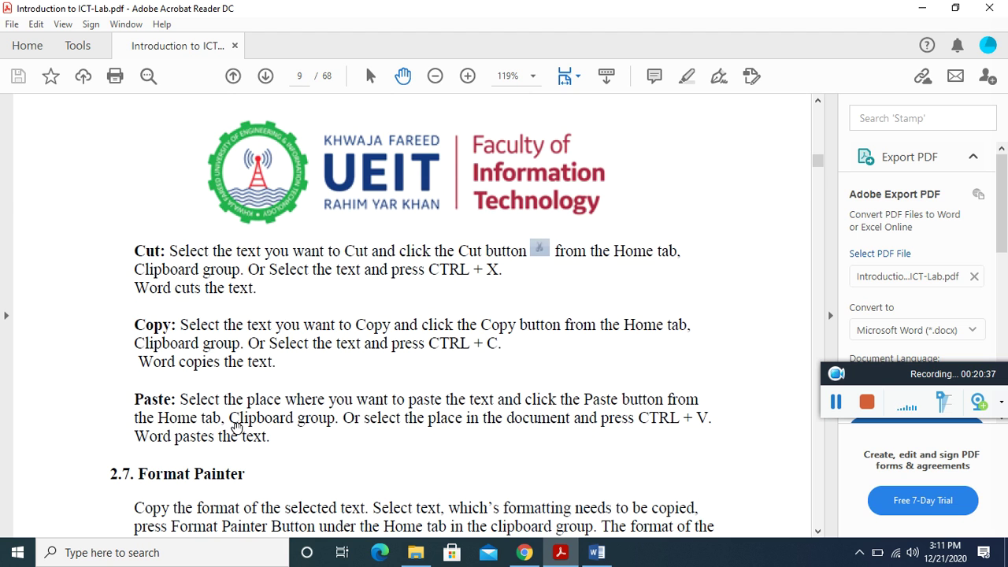
scroll(237, 428, down, 6)
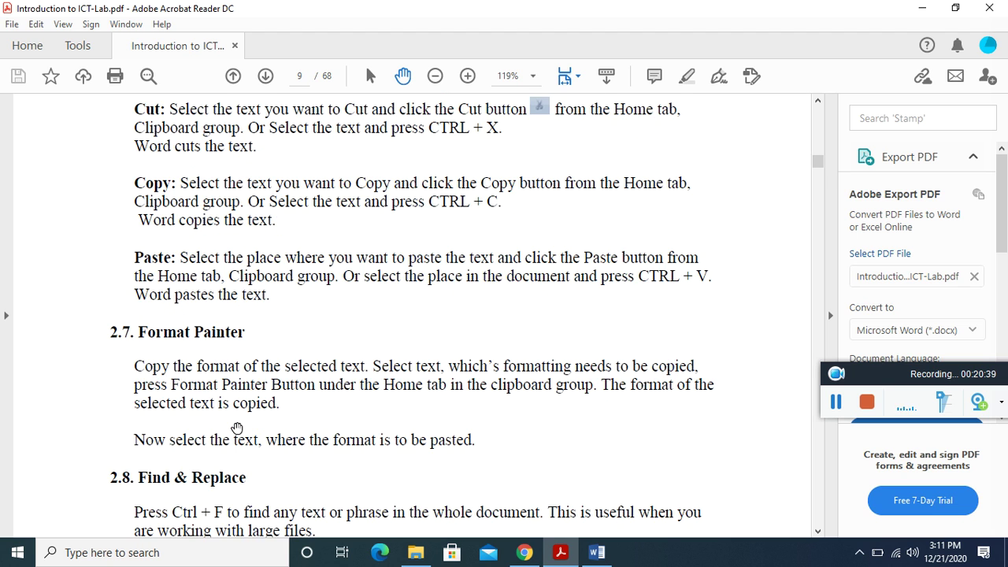
scroll(237, 428, down, 1)
scroll(236, 426, down, 2)
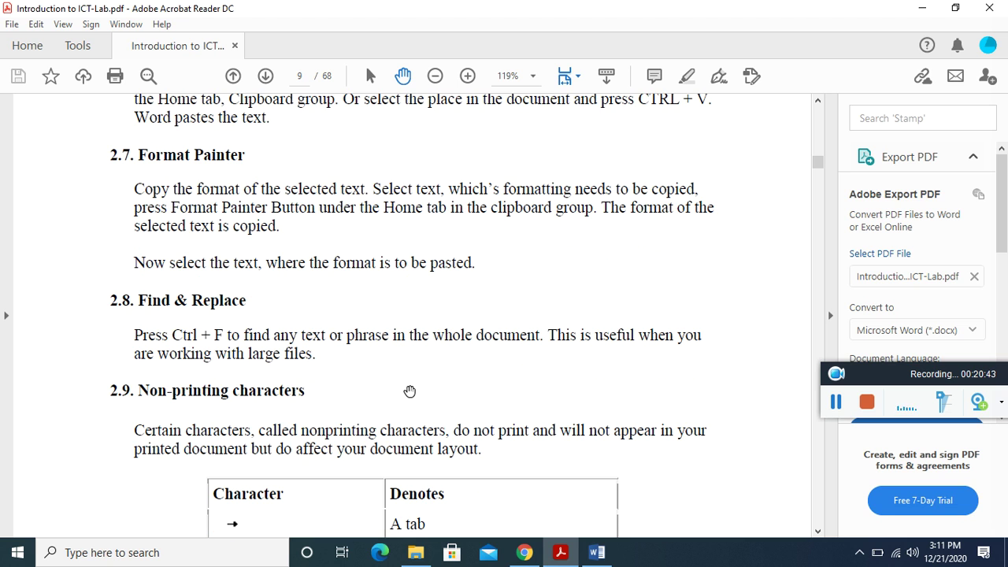
scroll(410, 392, down, 1)
- Return to Word, search the document for the selected paragraph's text, and clear the search
click(597, 553)
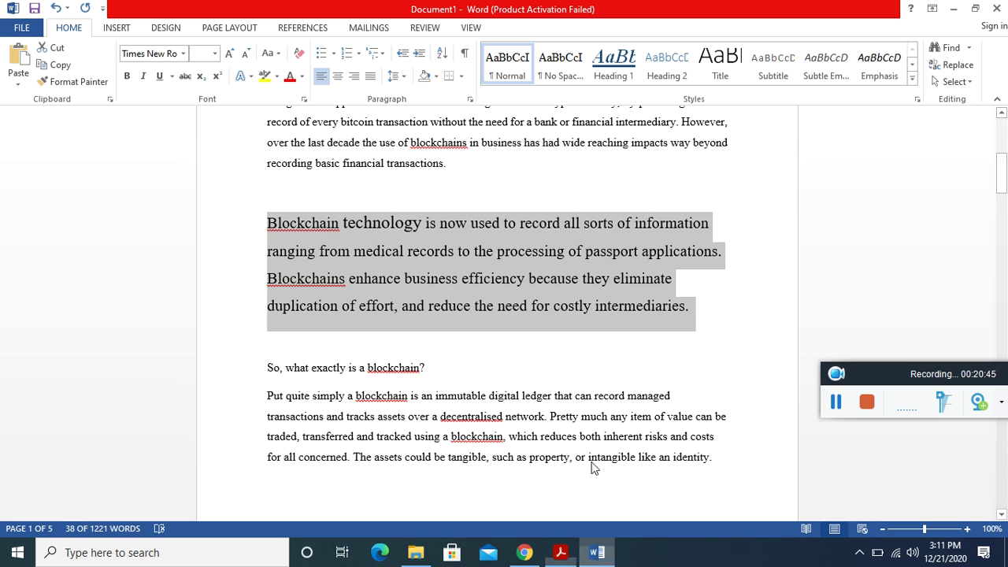
click(947, 47)
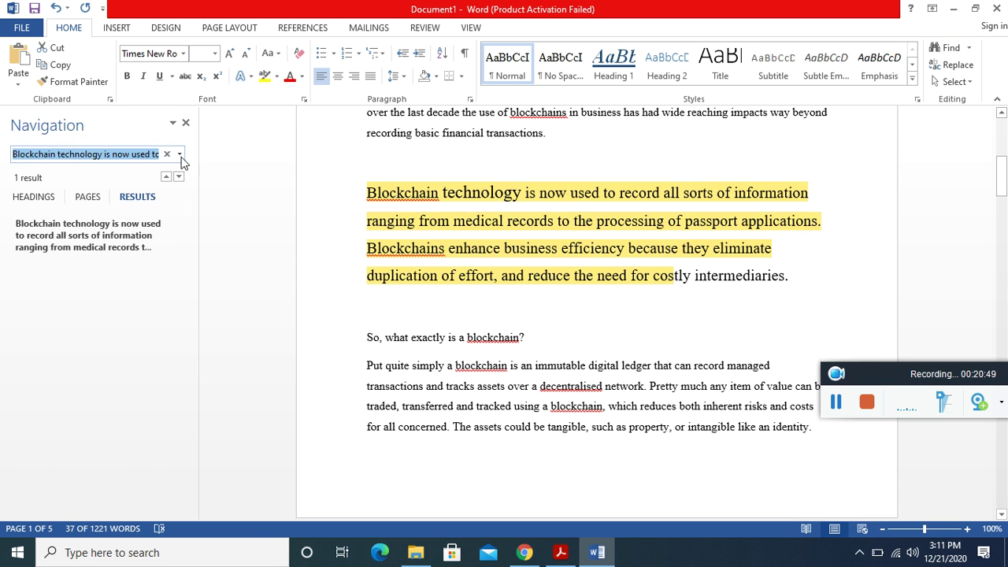
click(168, 154)
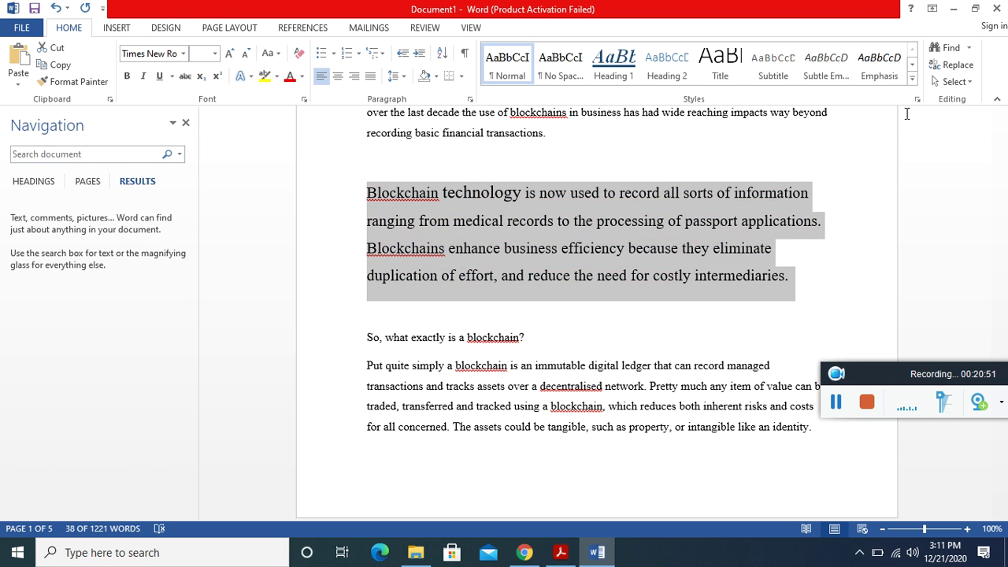
- Replace the word "technology" at the start of the enlarged paragraph with "invention" using Find and Replace
click(798, 231)
drag(777, 251, 720, 251)
drag(523, 191, 444, 201)
click(951, 65)
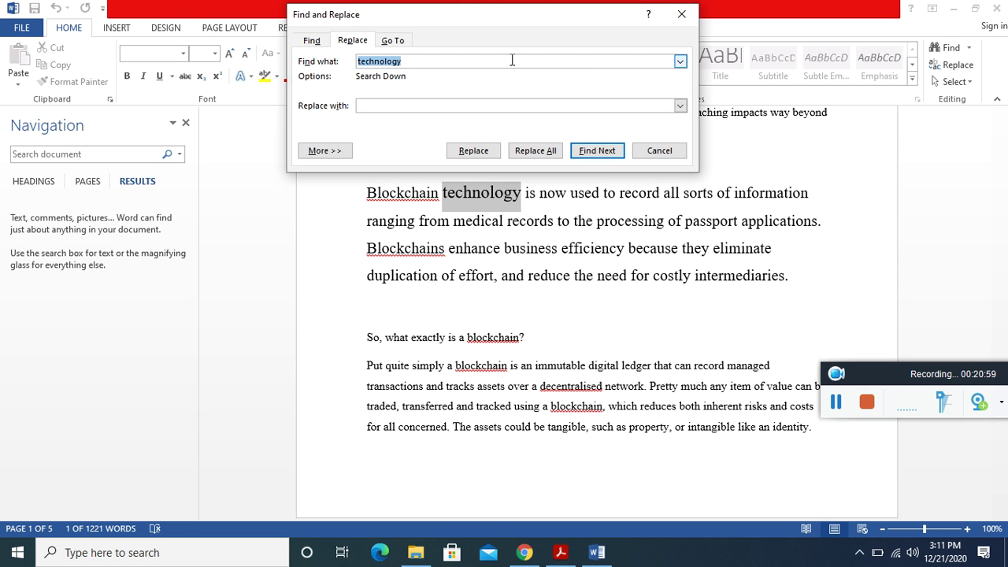
click(396, 104)
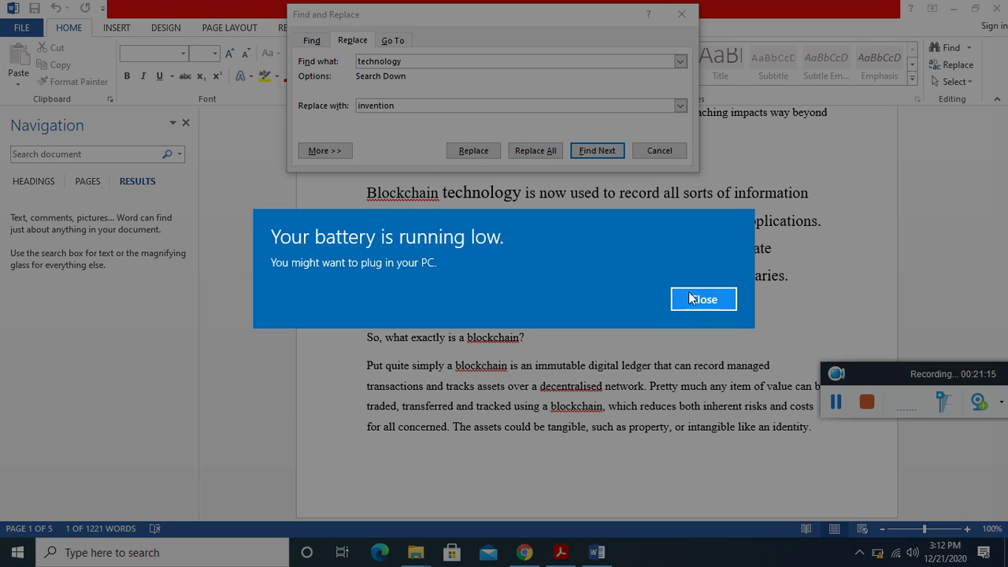
click(678, 298)
click(471, 150)
click(472, 150)
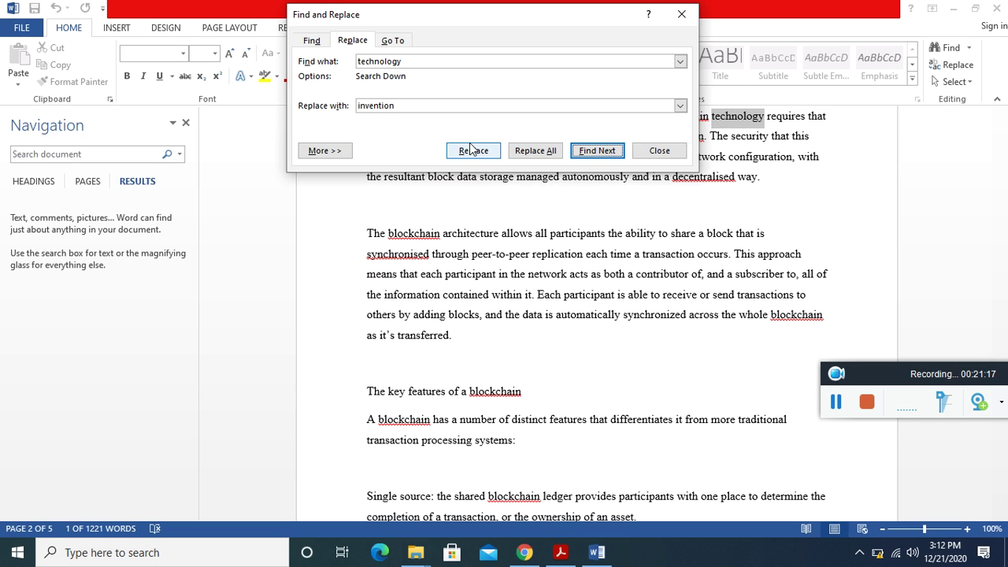
click(683, 18)
- Check the replaced word in the first line of the enlarged paragraph on page 1
scroll(552, 266, down, 3)
scroll(553, 267, up, 3)
scroll(553, 267, up, 3)
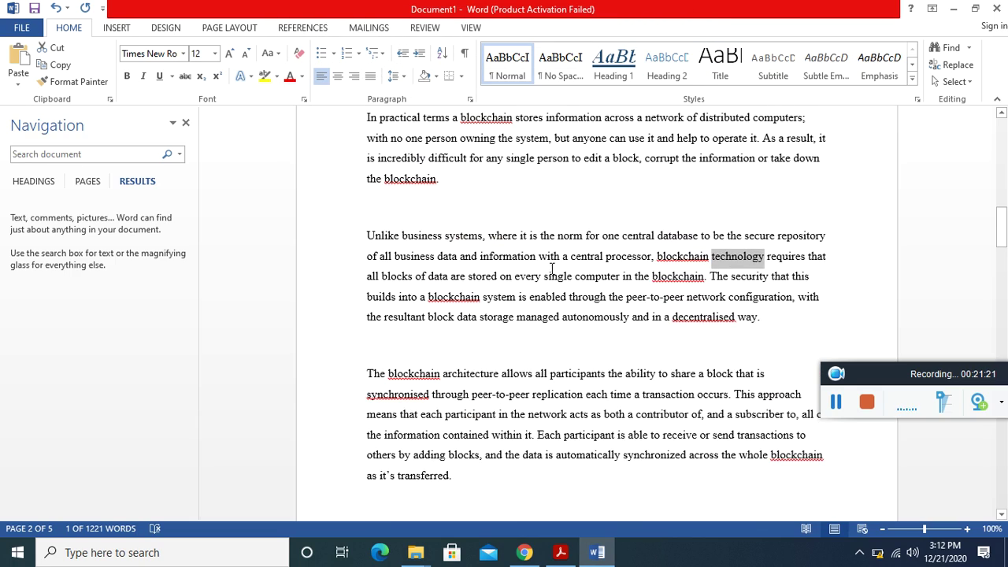
scroll(541, 297, up, 1)
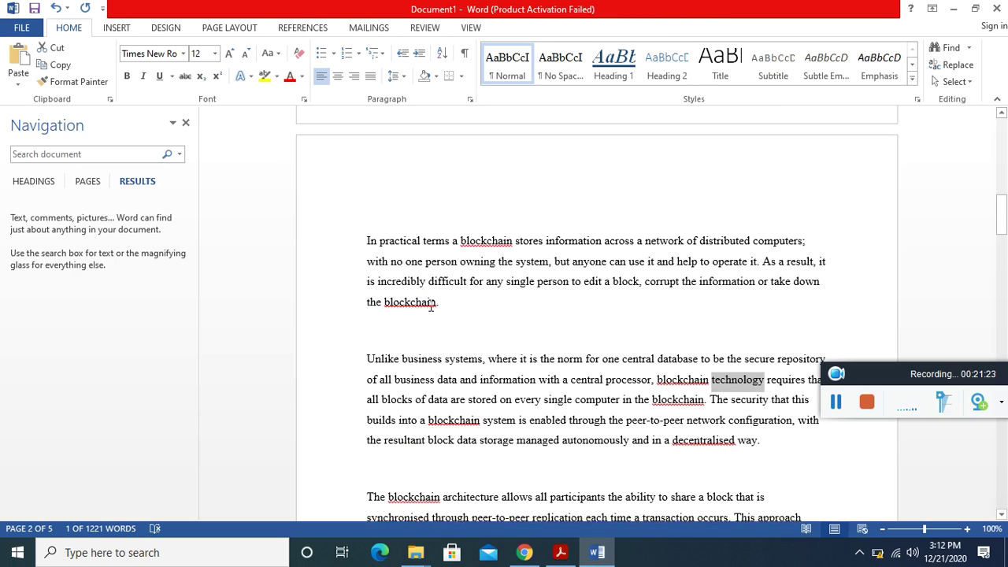
scroll(431, 306, up, 10)
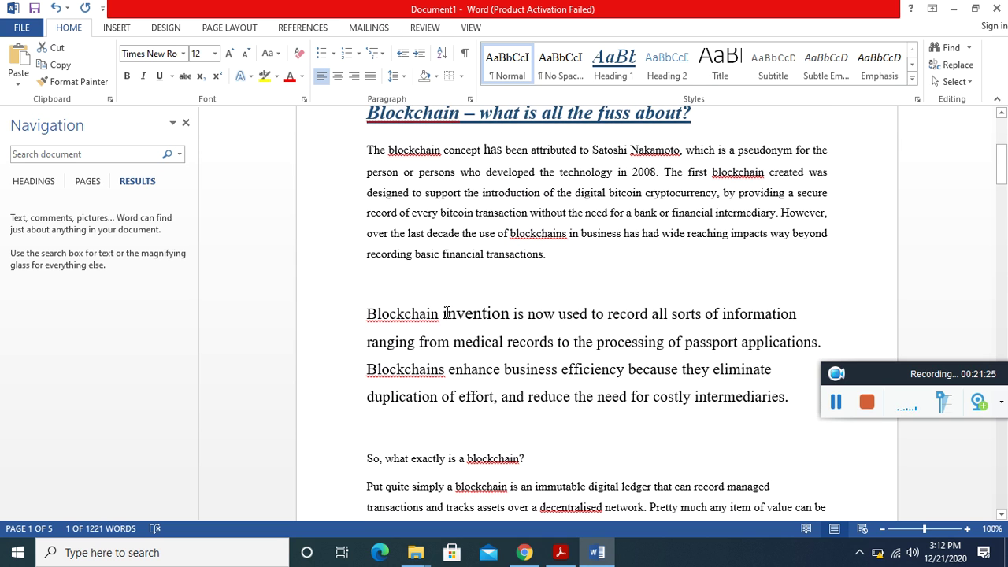
double_click(448, 313)
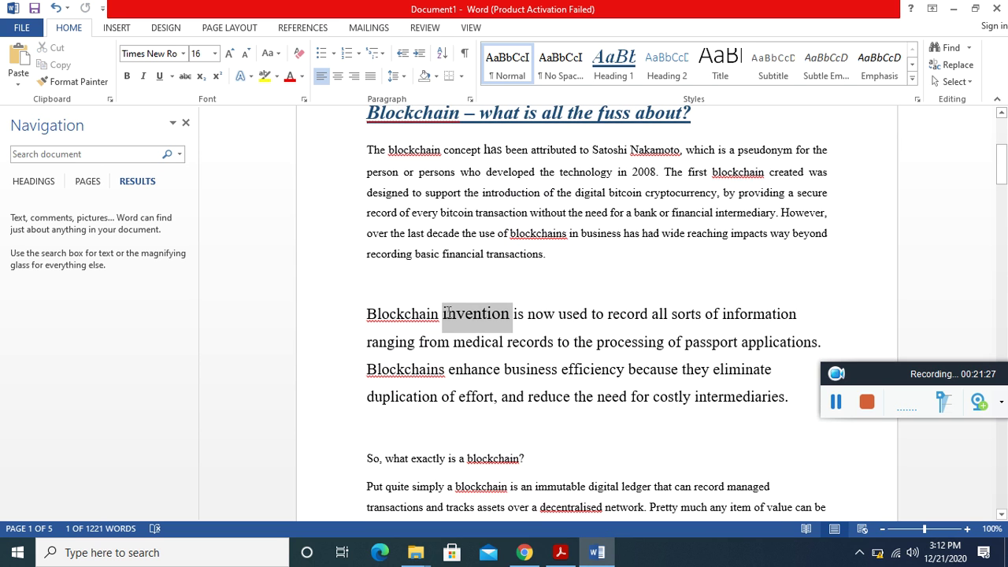
click(588, 439)
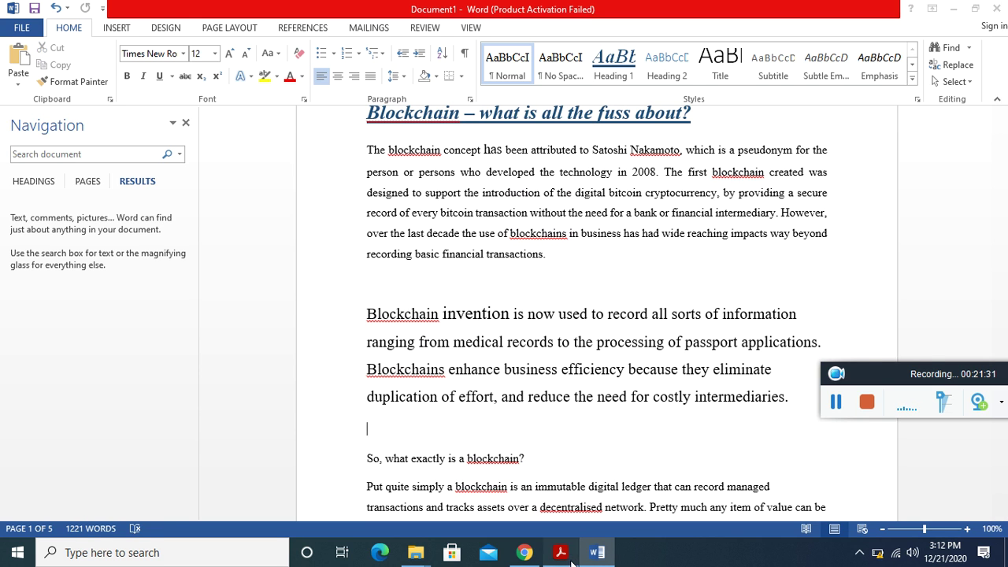
- Read section 2.9 on non-printing characters in the lab manual, and briefly show and hide the formatting marks in Word
click(560, 552)
scroll(538, 406, down, 1)
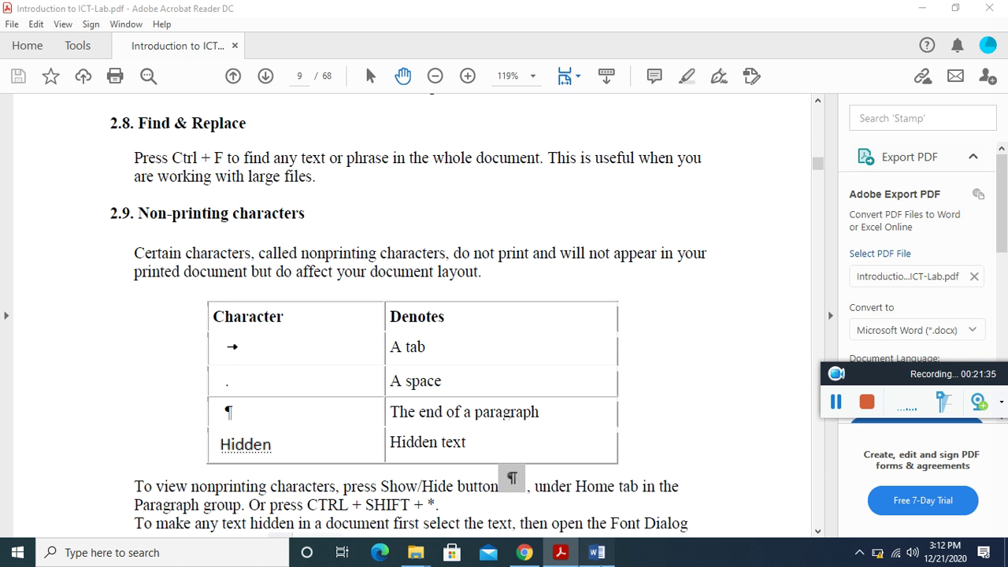
click(597, 552)
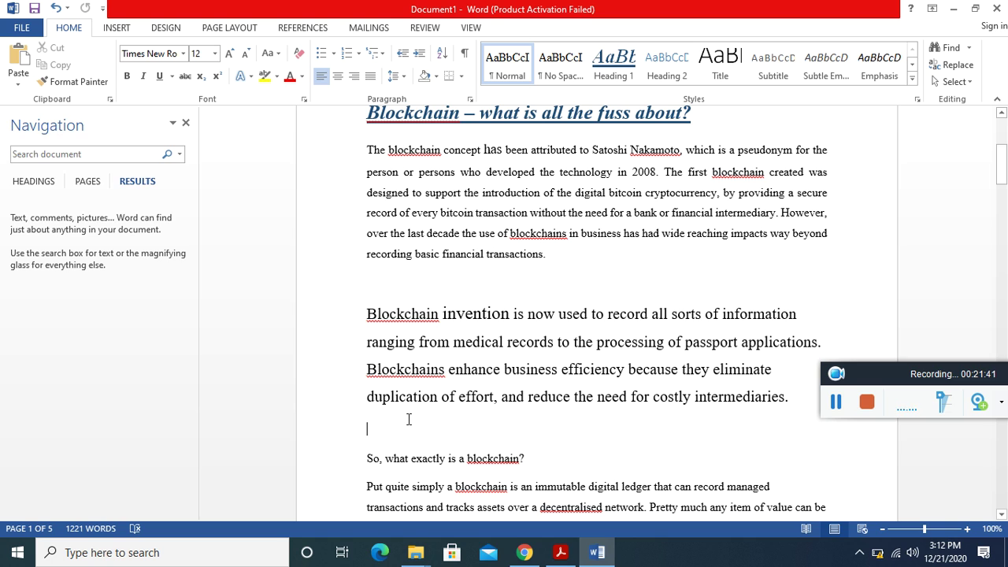
click(466, 54)
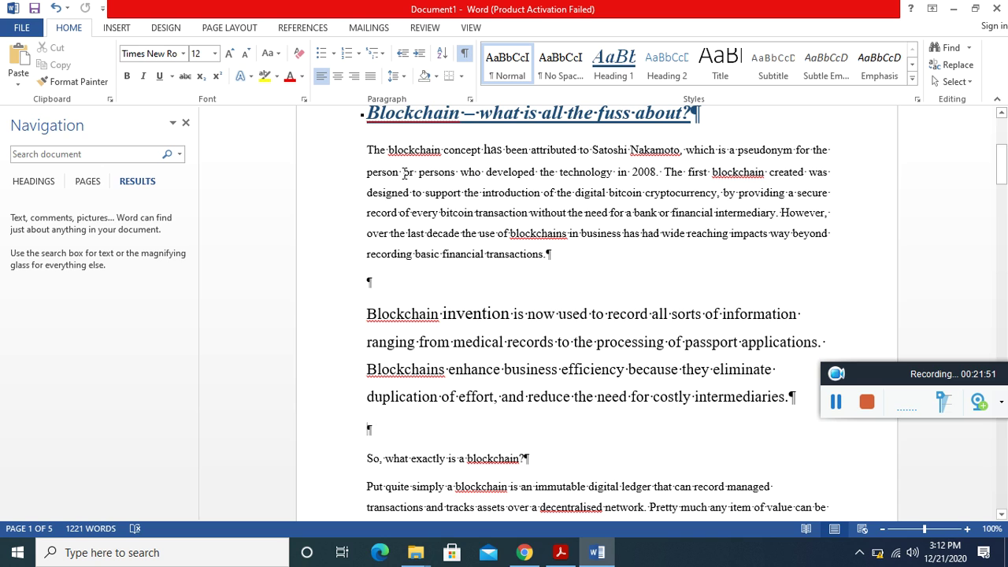
click(465, 53)
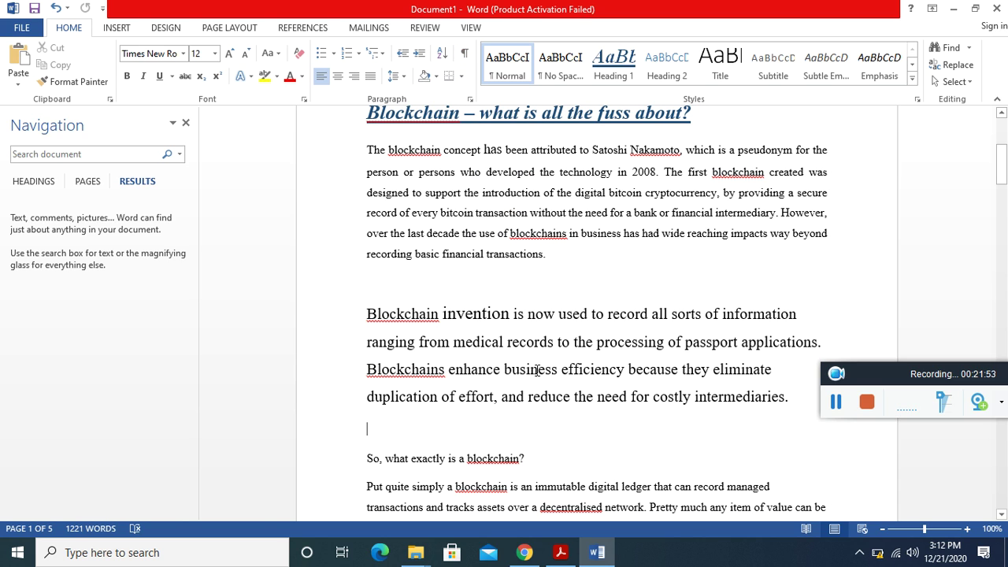
- Switch to the lab manual in Acrobat Reader and read the hidden-text instructions, section 2.10 on document encryption and section 2.11 on Insert and Overtype modes
click(560, 552)
scroll(522, 426, down, 5)
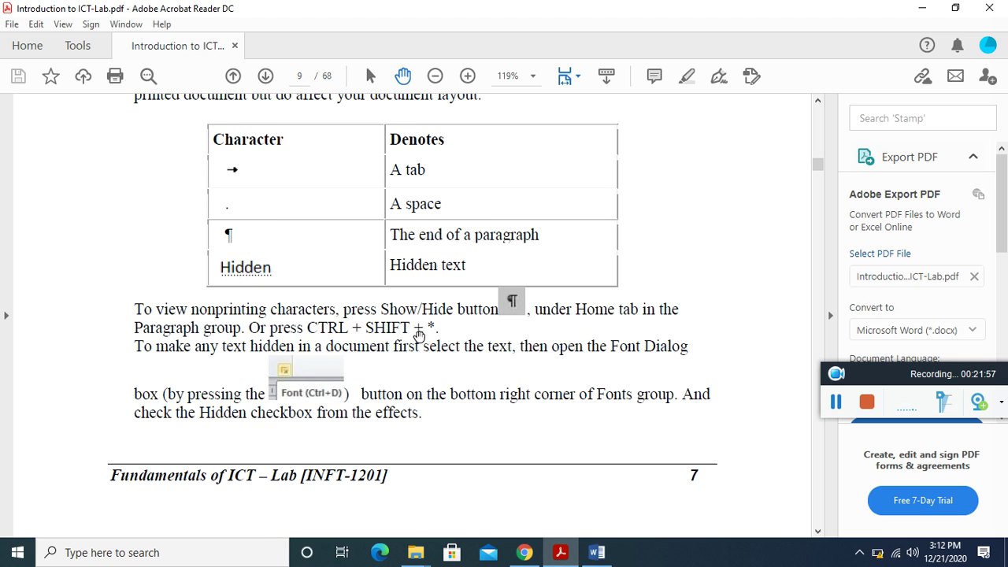
scroll(418, 335, down, 2)
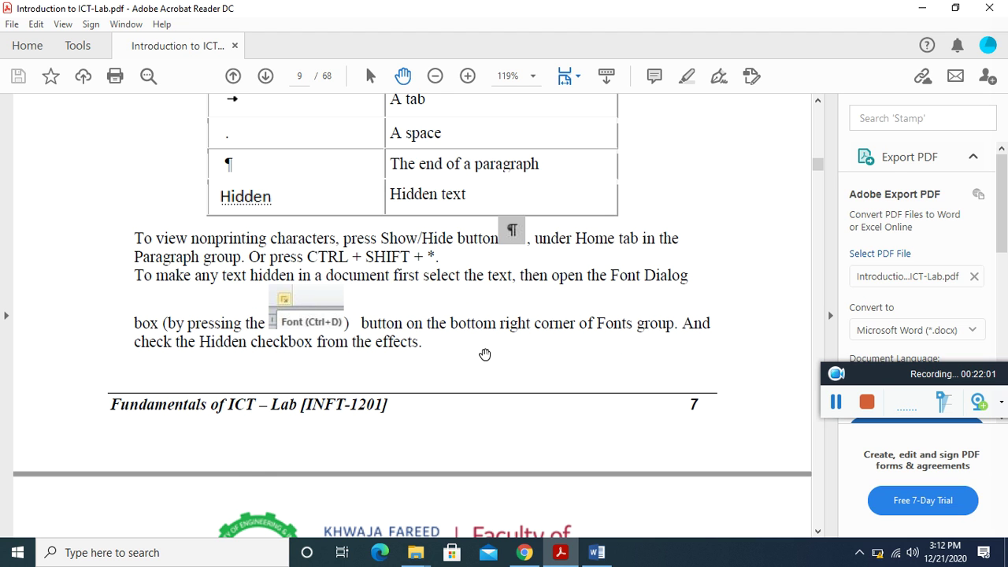
scroll(485, 355, down, 10)
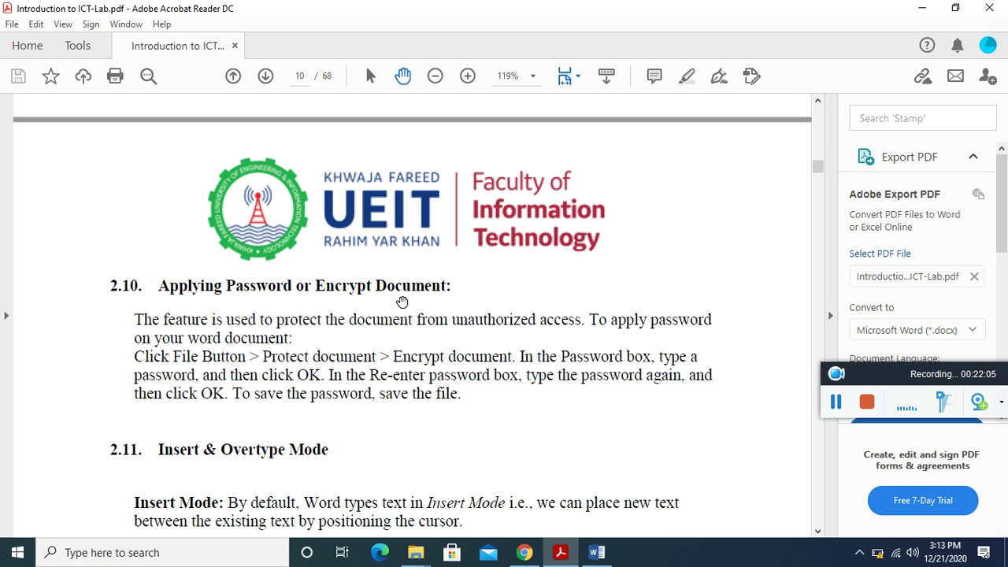
scroll(402, 302, down, 4)
scroll(402, 302, down, 2)
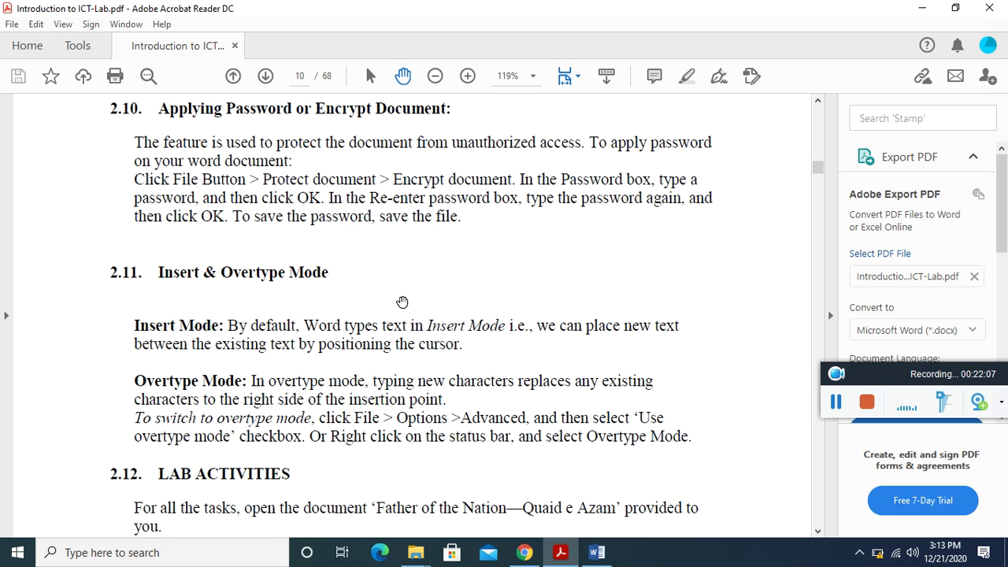
scroll(402, 301, up, 6)
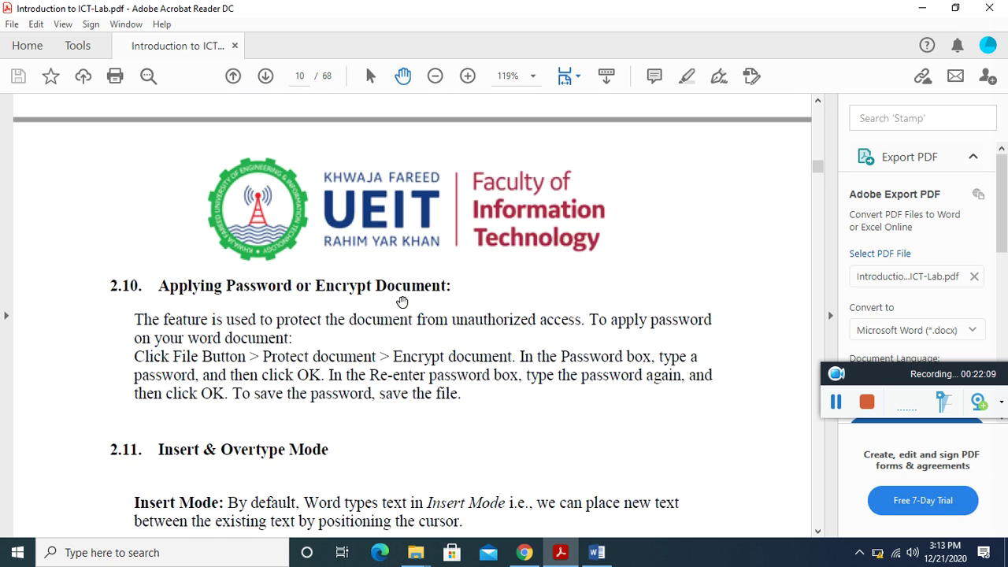
scroll(402, 302, down, 3)
scroll(402, 302, down, 5)
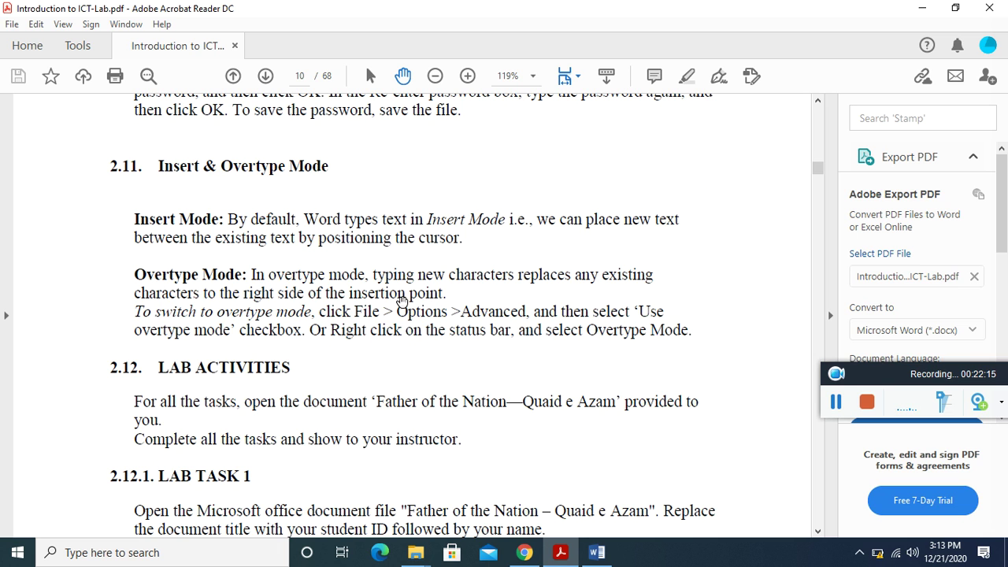
scroll(402, 302, up, 3)
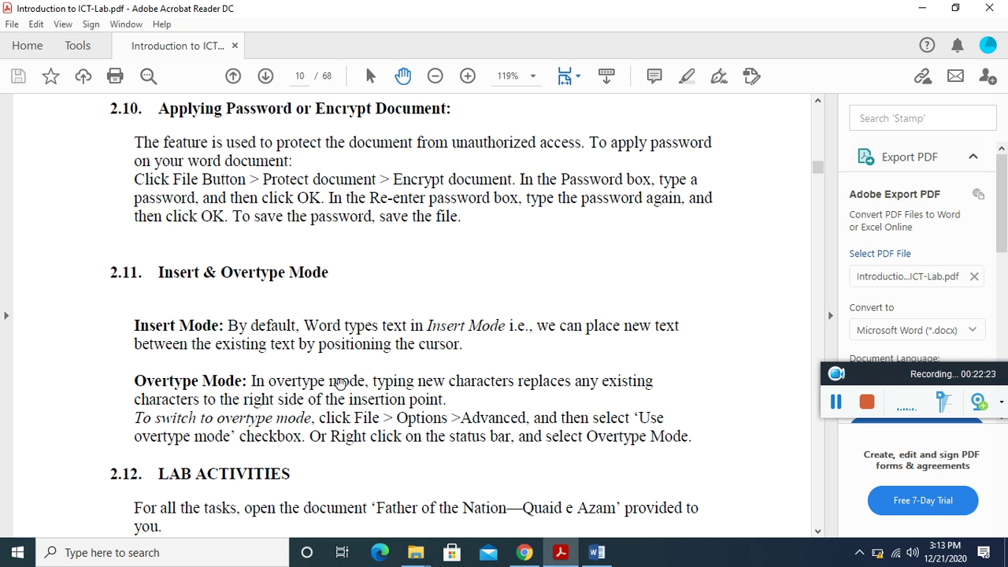
- Look through the lab activities and numbered lab tasks in section 2.12 of the manual
scroll(345, 407, down, 5)
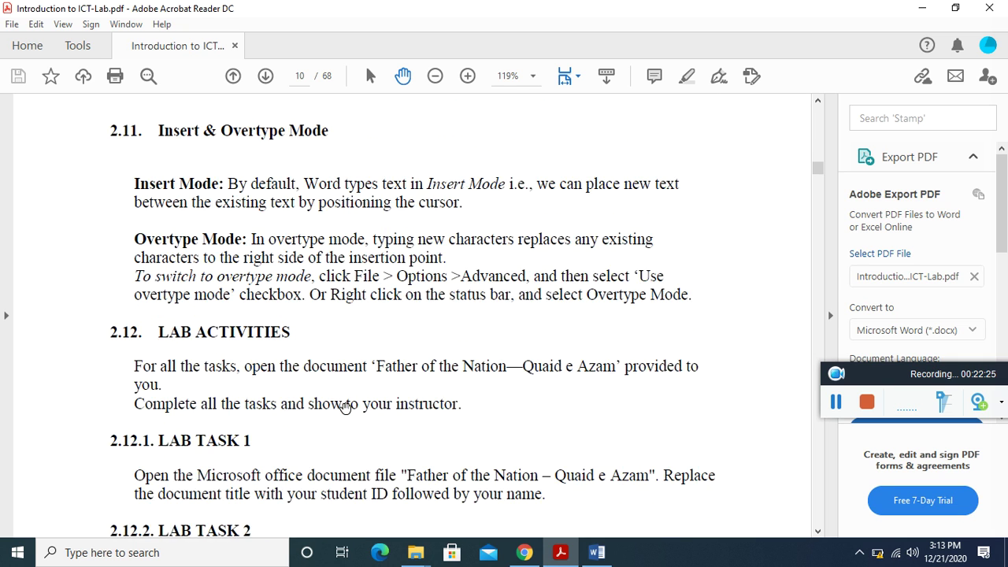
scroll(345, 407, down, 2)
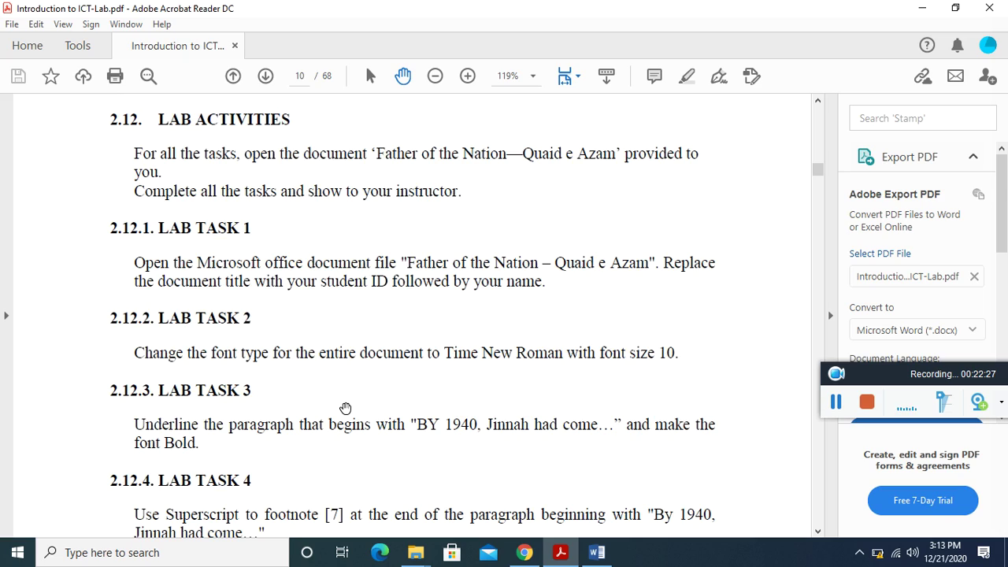
scroll(345, 408, down, 3)
scroll(345, 408, down, 4)
- Go back through the manual to the bold, italic and underline instructions on page 8
scroll(345, 407, up, 10)
scroll(345, 407, up, 20)
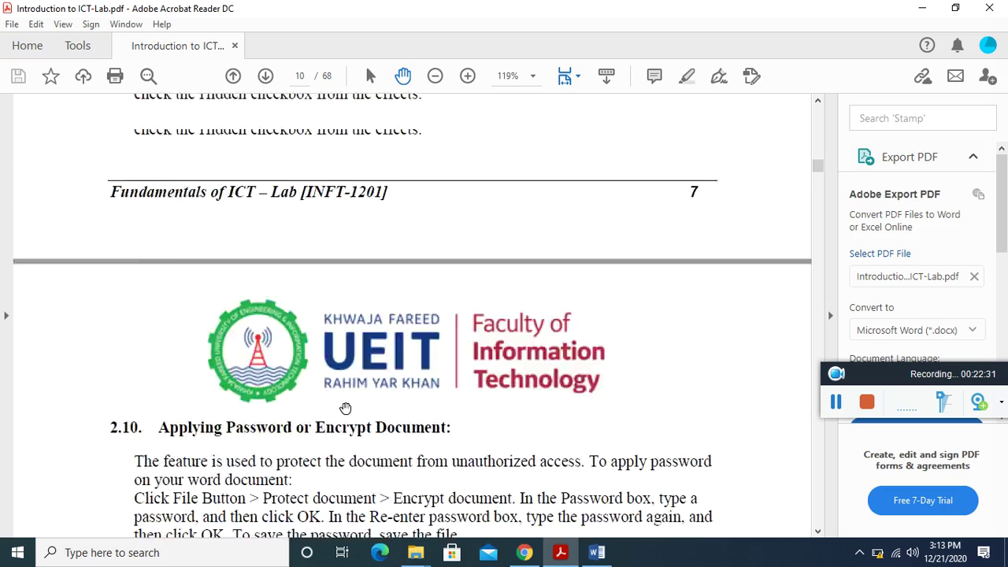
scroll(345, 408, up, 20)
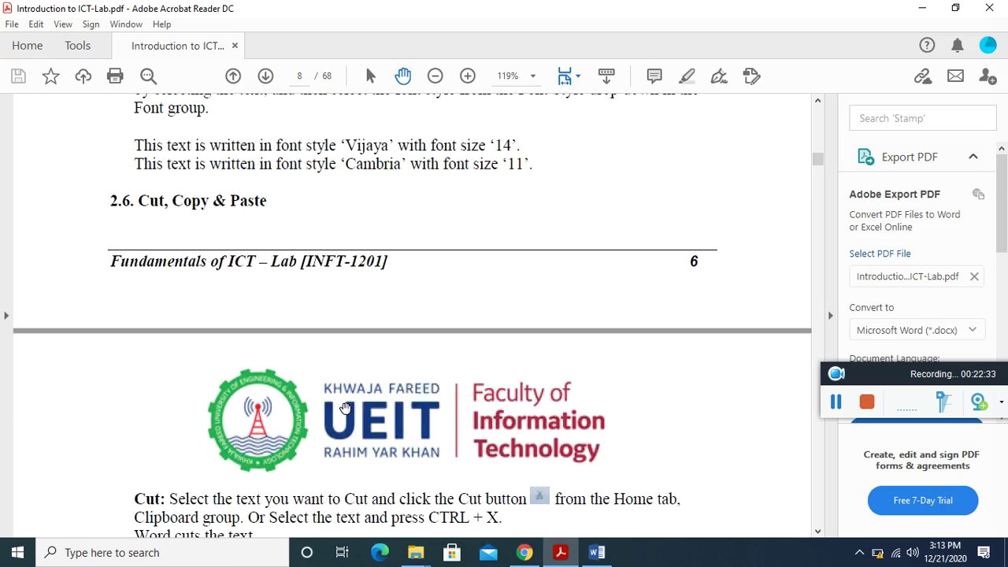
scroll(345, 407, up, 1)
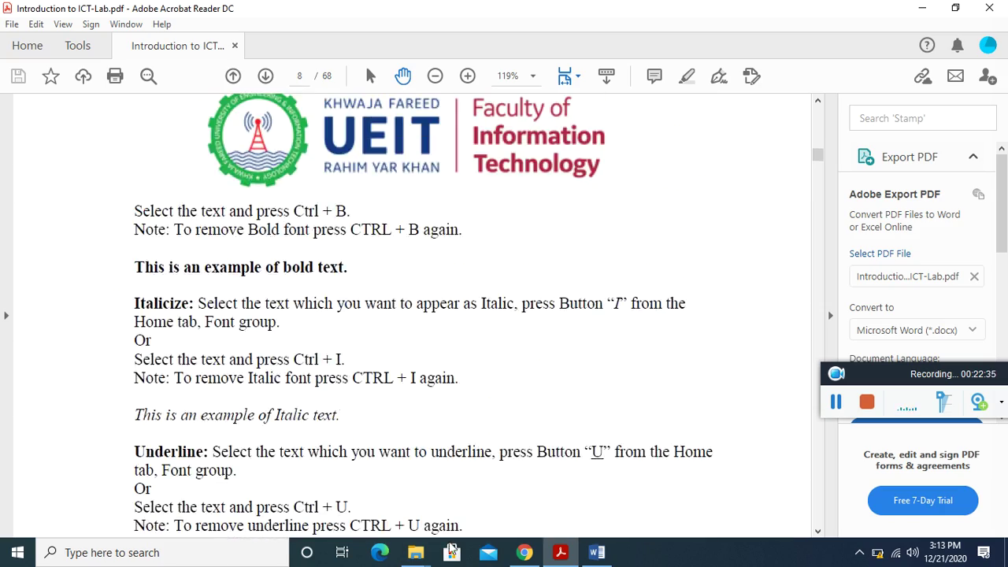